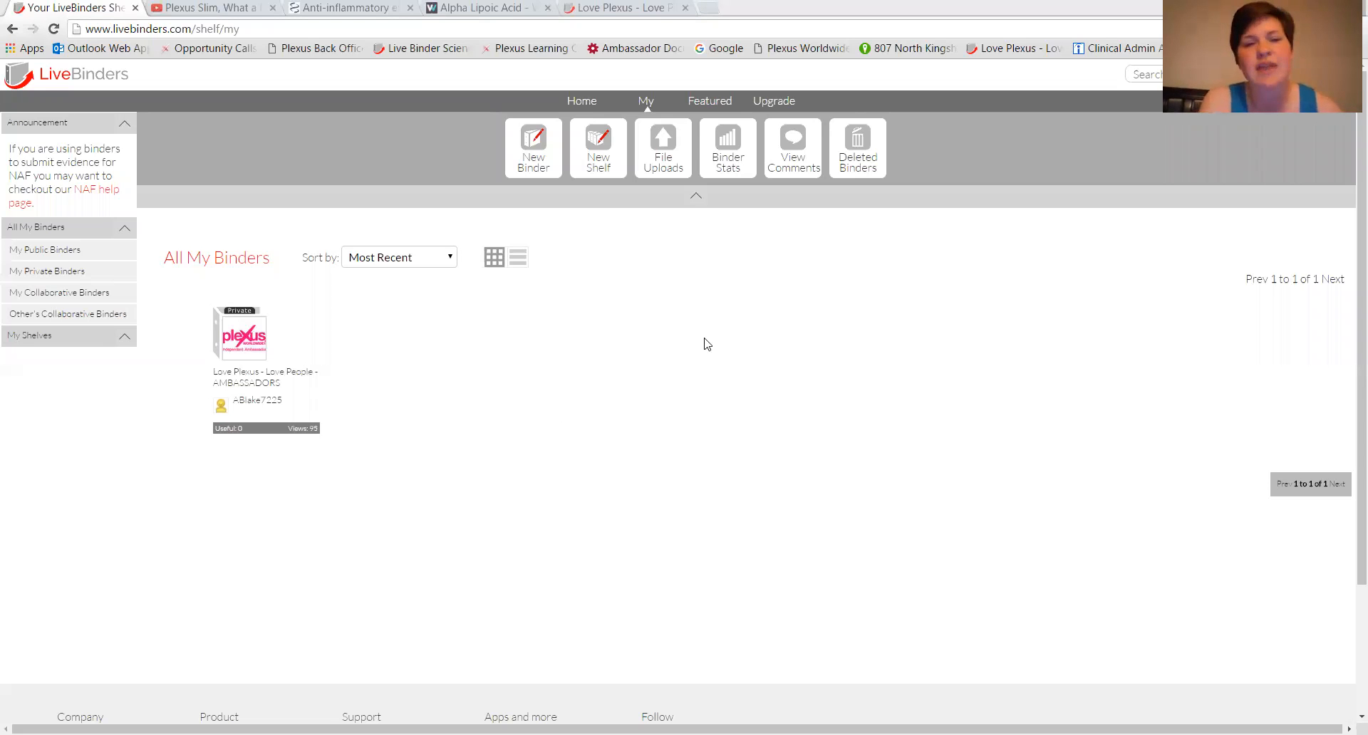
Start a new binder and name it "plexus Demo".
{"action": "mouse_move", "coordinate": [233, 344]}
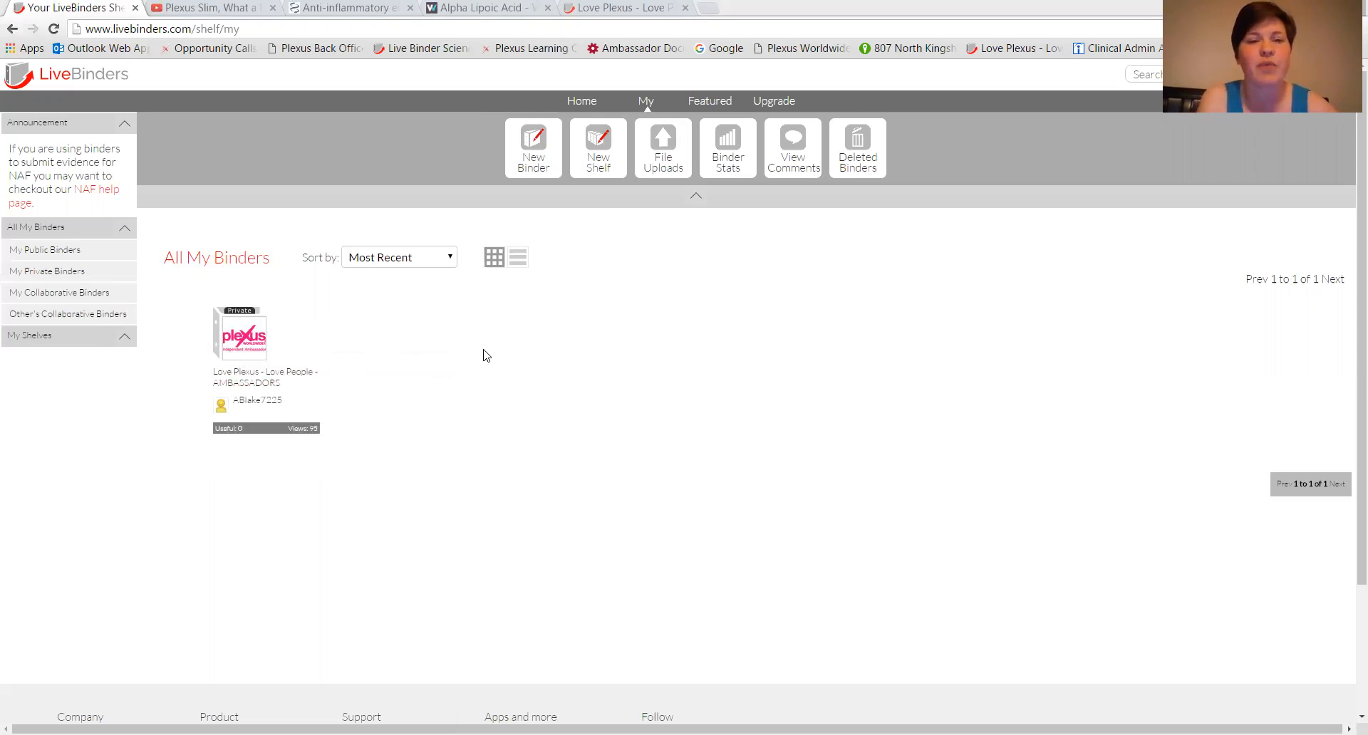
{"action": "left_click", "coordinate": [530, 149]}
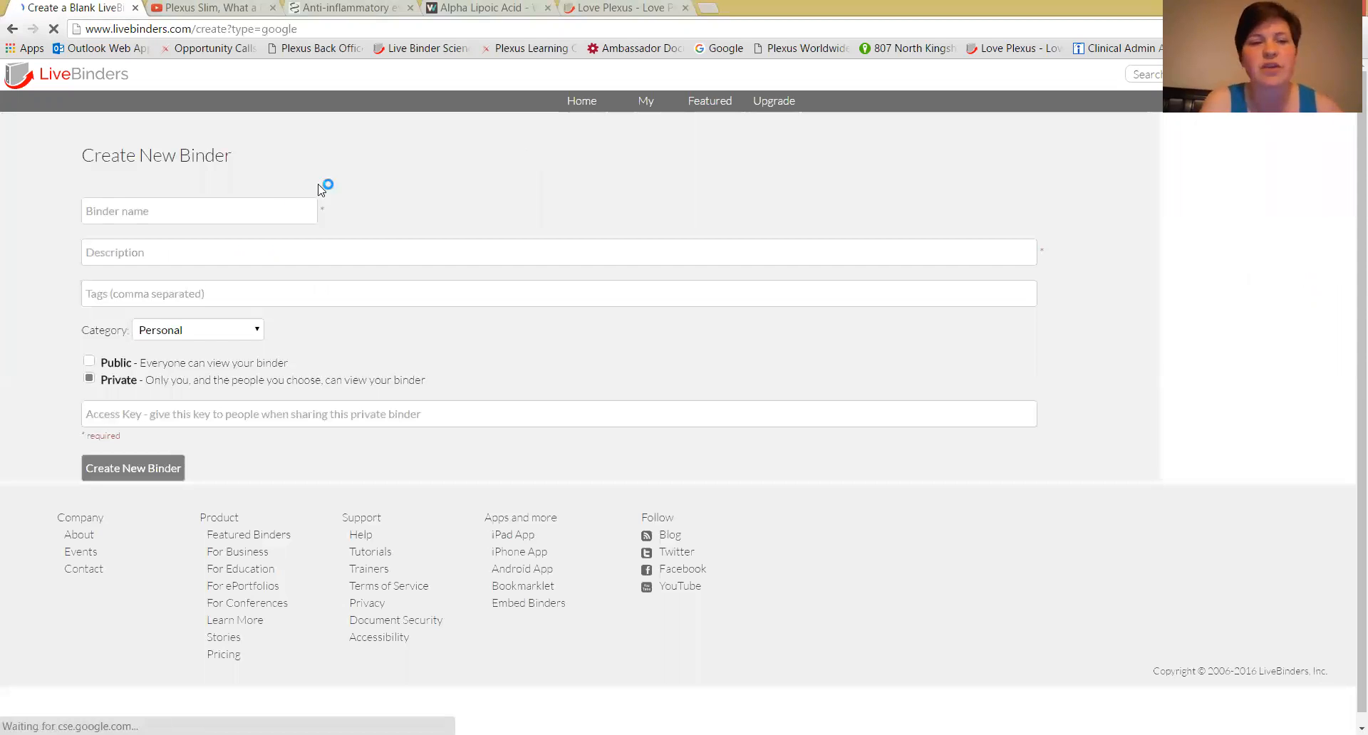
{"action": "left_click", "coordinate": [281, 206]}
{"action": "type", "text": "plex"}
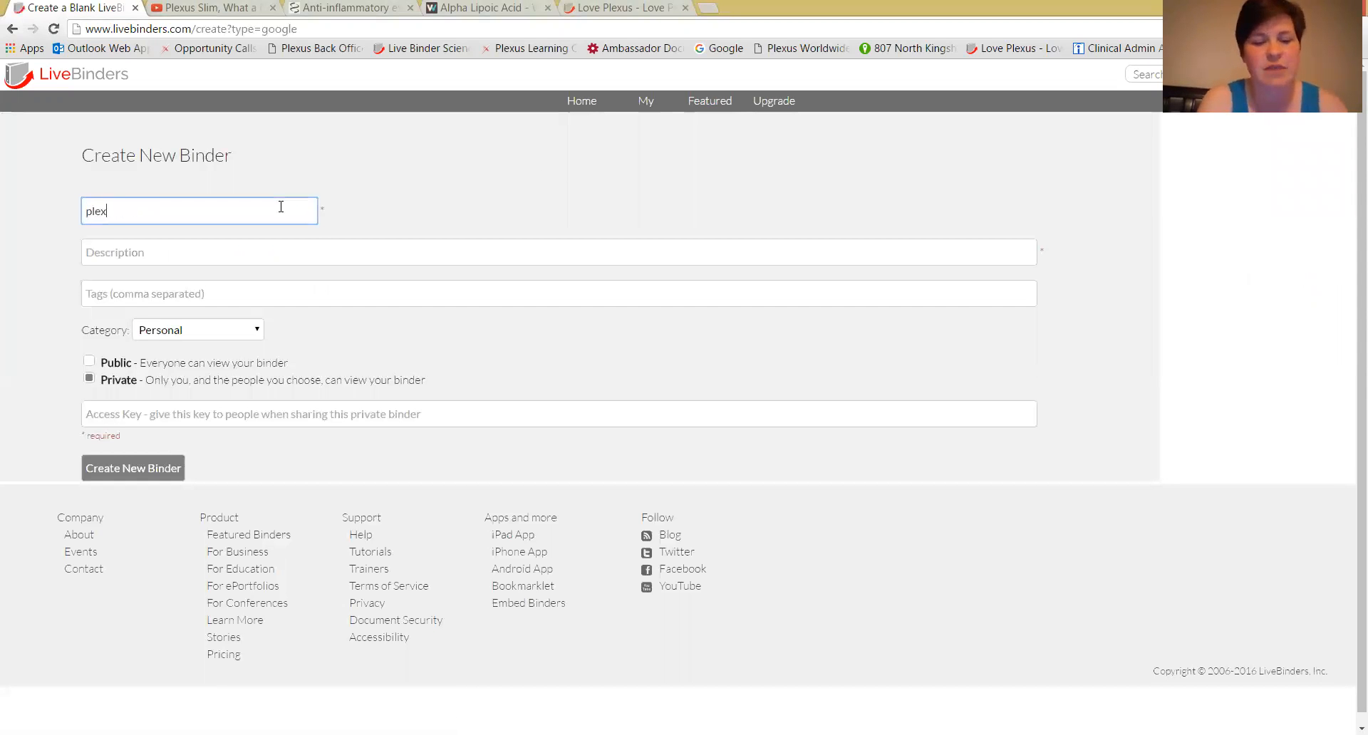
{"action": "type", "text": "us Demo"}
{"action": "key", "text": "Tab"}
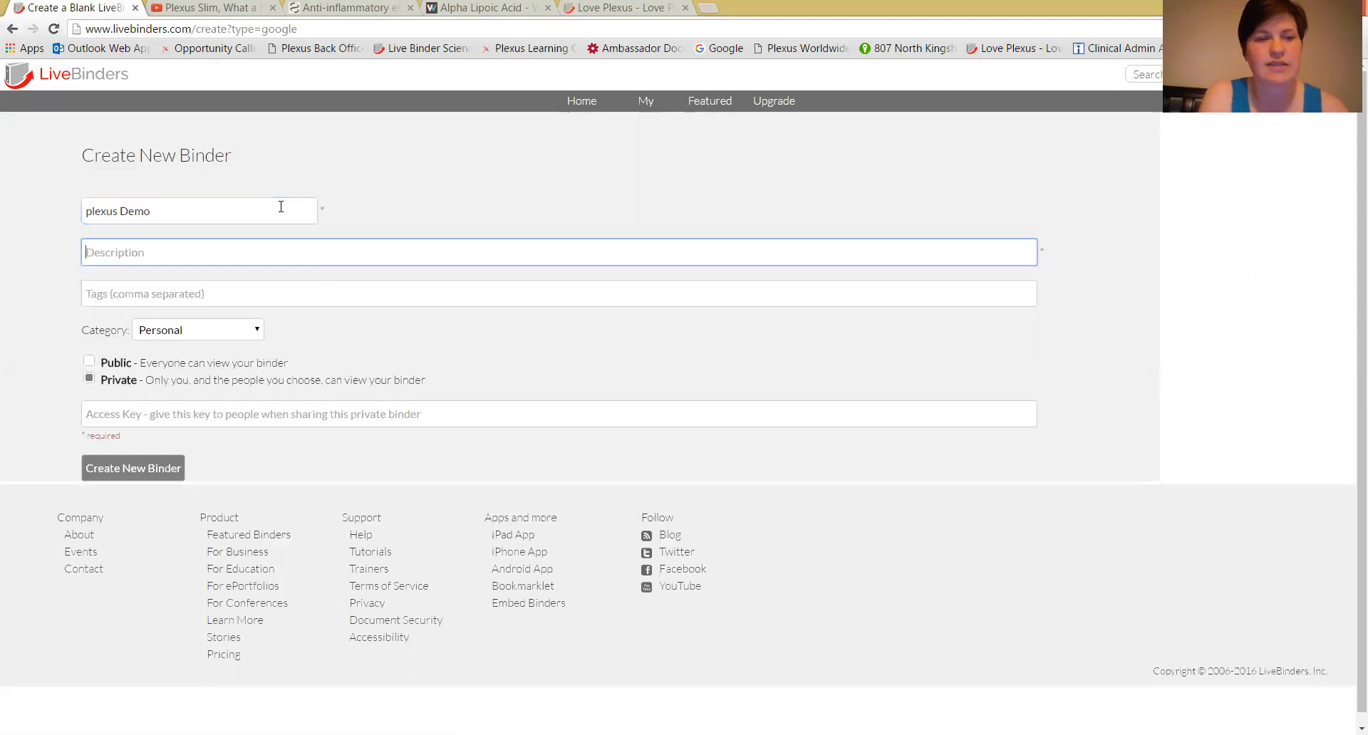
{"action": "left_click", "coordinate": [221, 298]}
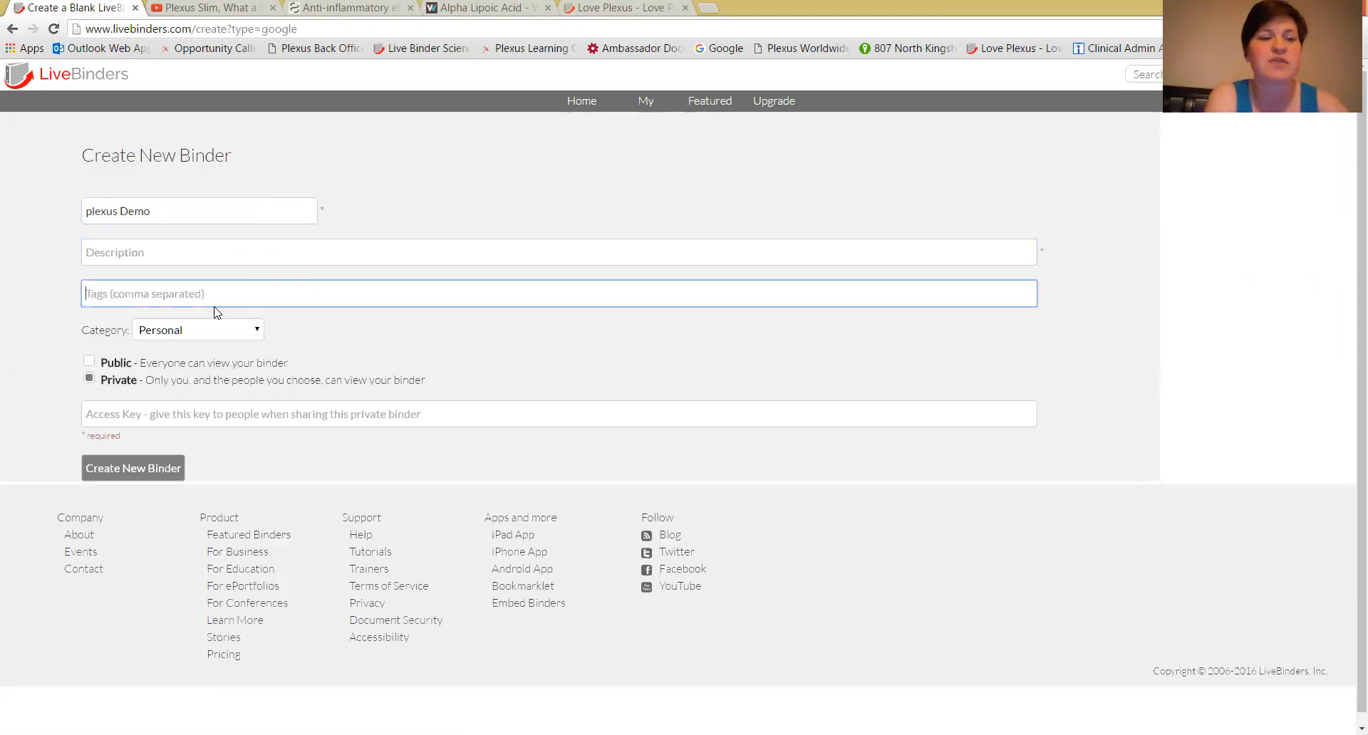
{"action": "left_click", "coordinate": [224, 334]}
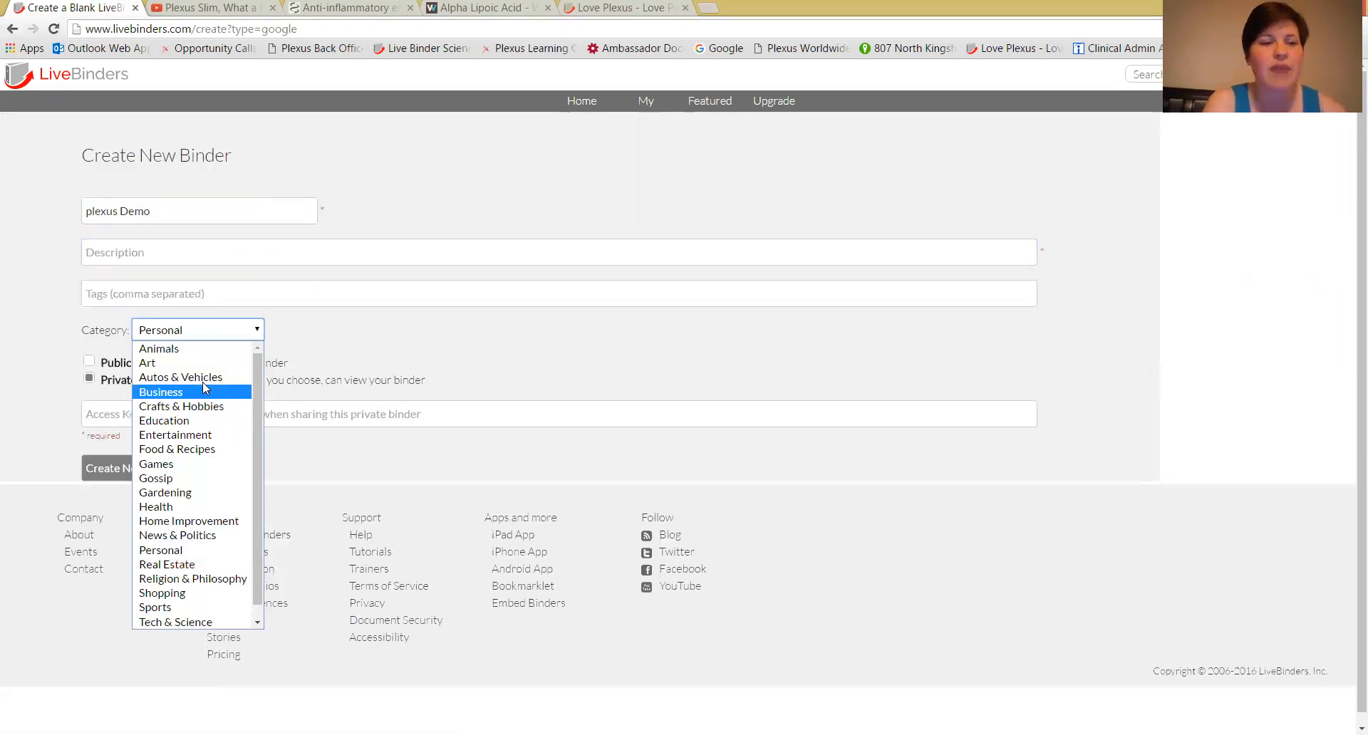
{"action": "left_click", "coordinate": [196, 336]}
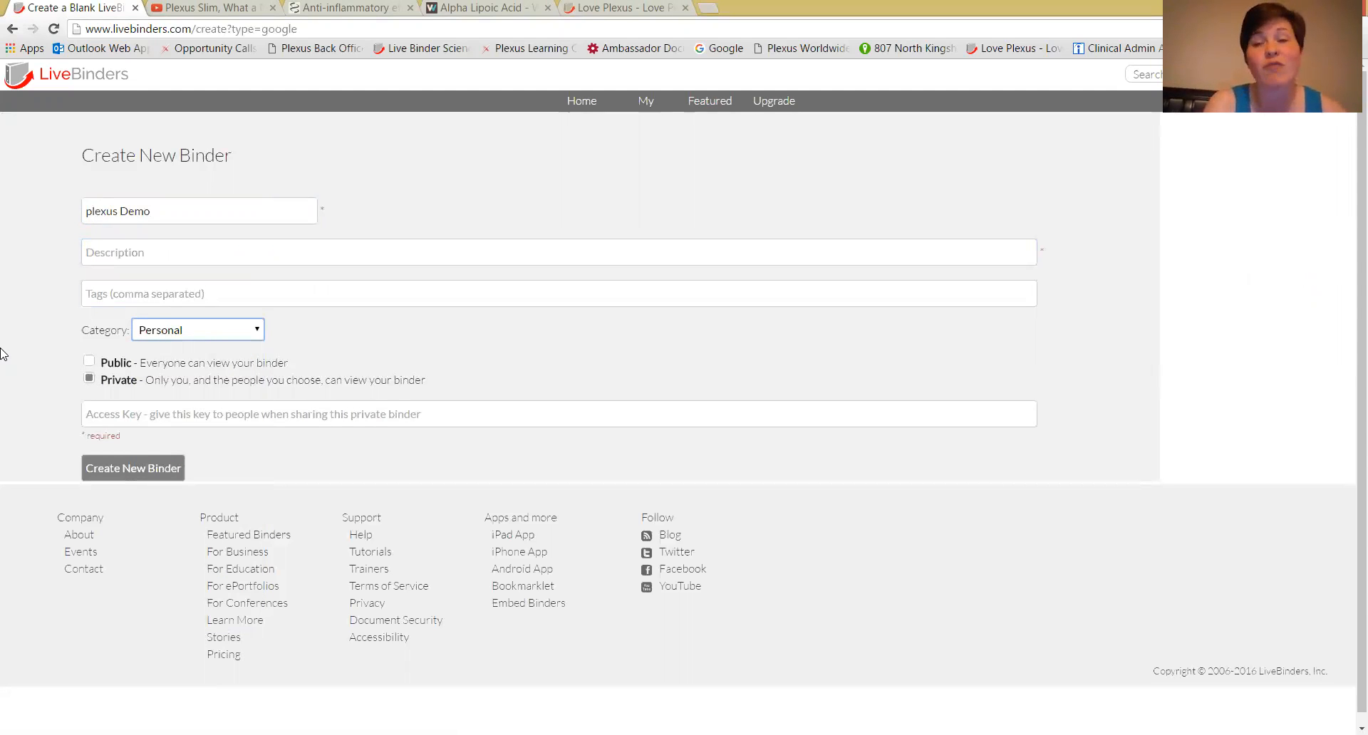
Enter an access key for the private binder and create the binder.
{"action": "left_click", "coordinate": [94, 411]}
{"action": "type", "text": "1234"}
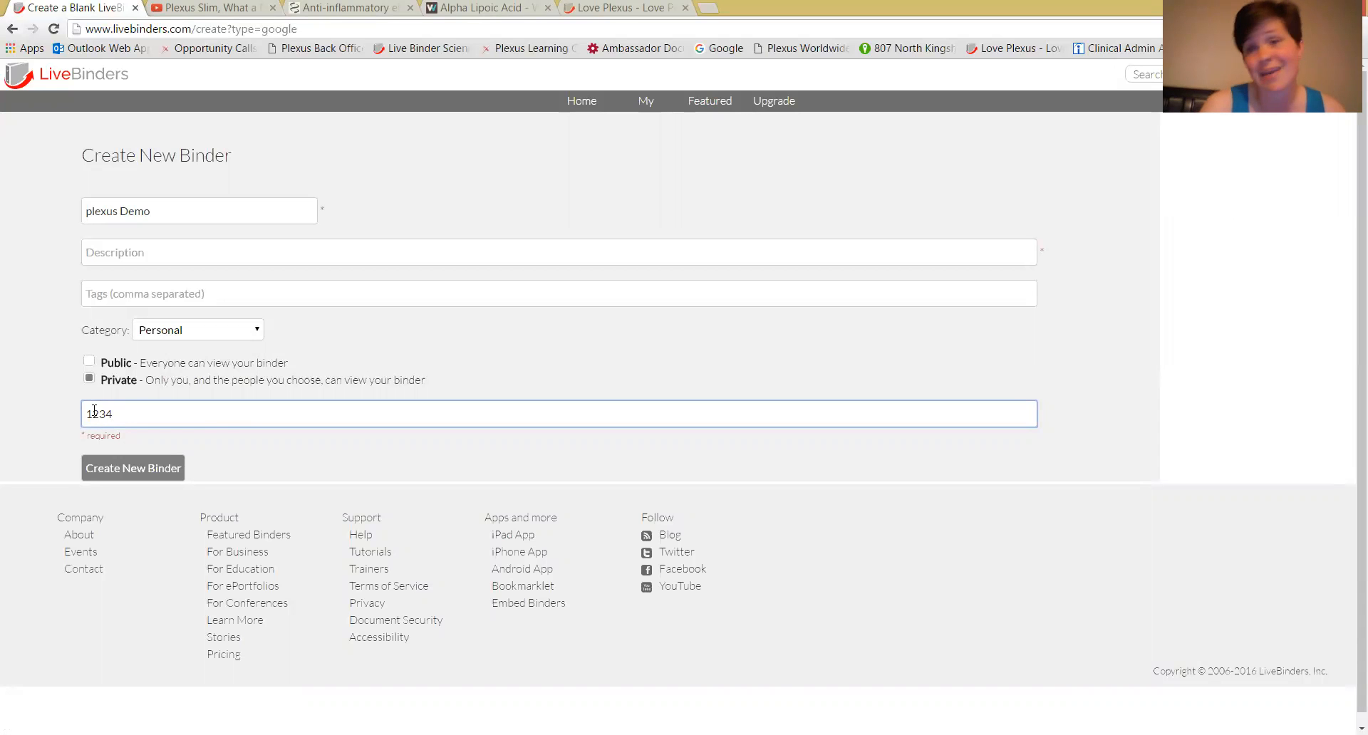
{"action": "left_click", "coordinate": [110, 475]}
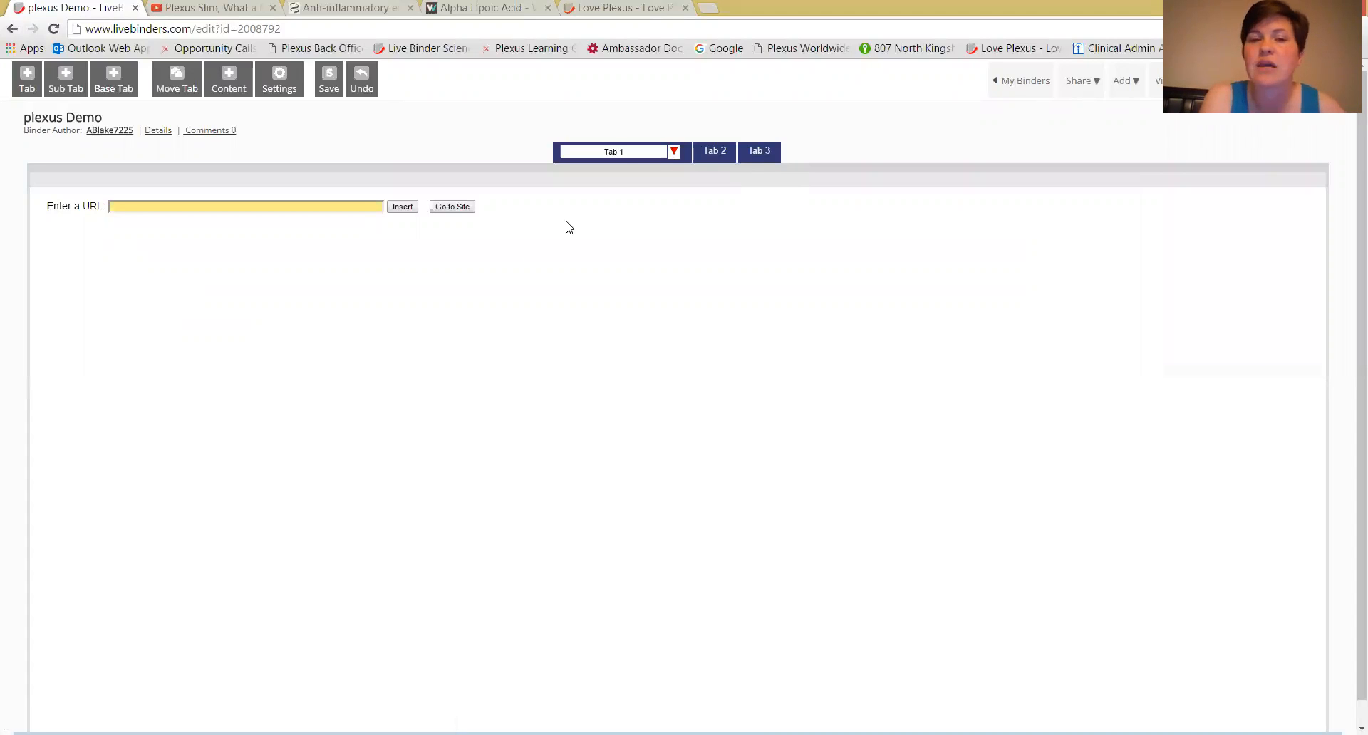
Rename Tab 1 to "Plexus Slim" and add a new tab directly after it.
{"action": "left_click", "coordinate": [711, 152]}
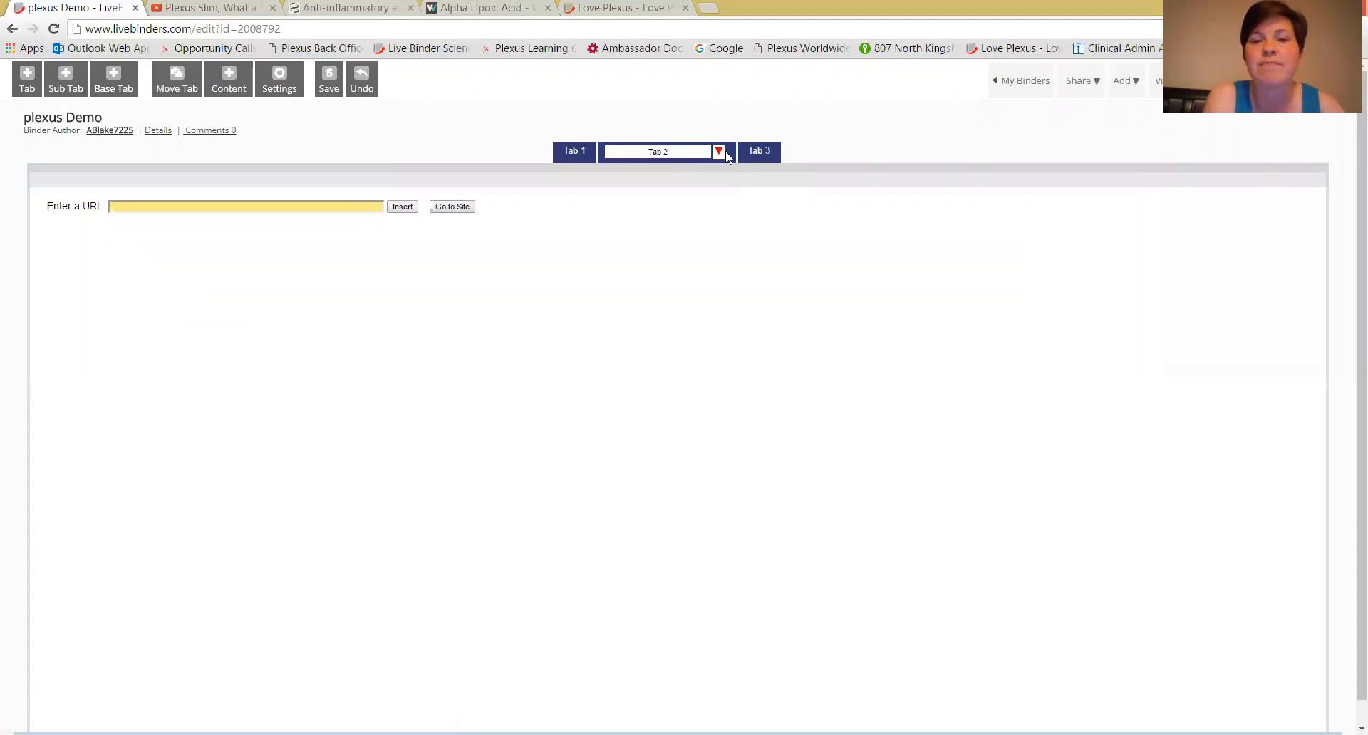
{"action": "left_click", "coordinate": [755, 152]}
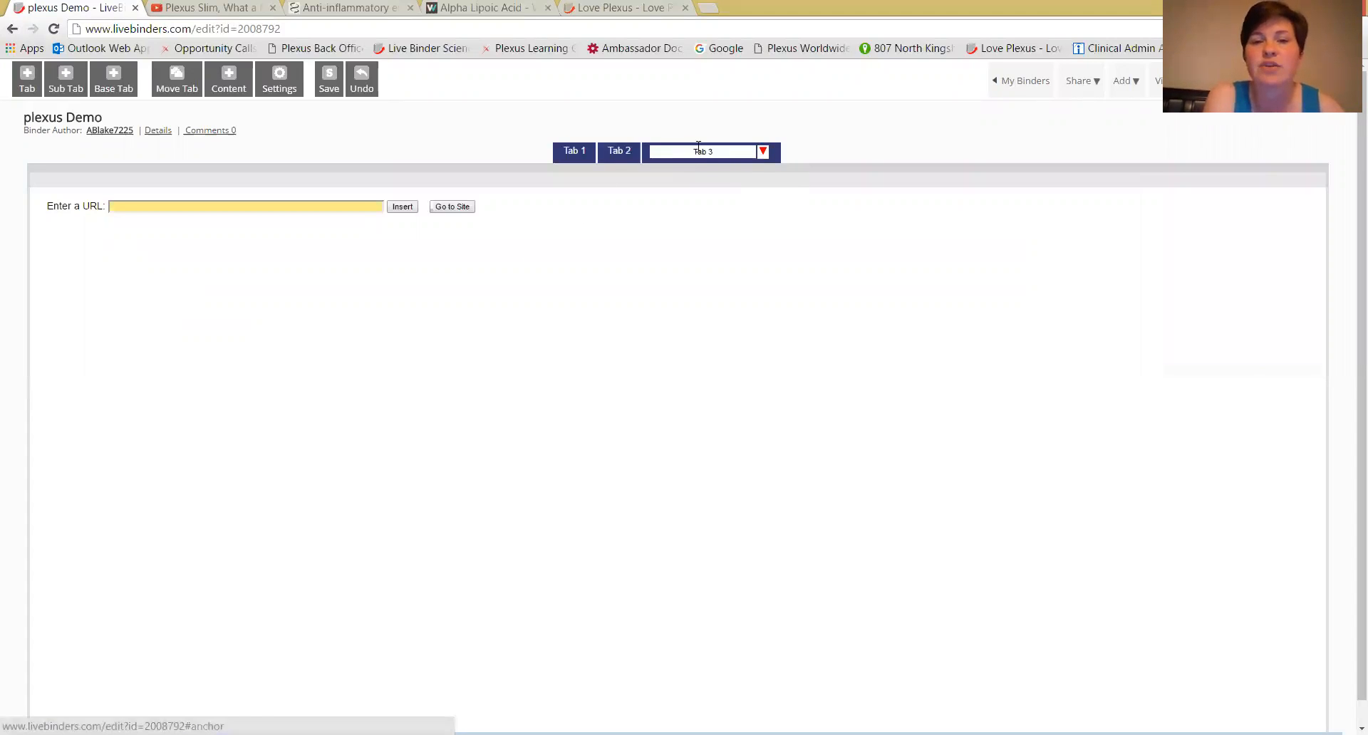
{"action": "left_click", "coordinate": [584, 154]}
{"action": "left_click_drag", "start_coordinate": [631, 151], "coordinate": [598, 151]}
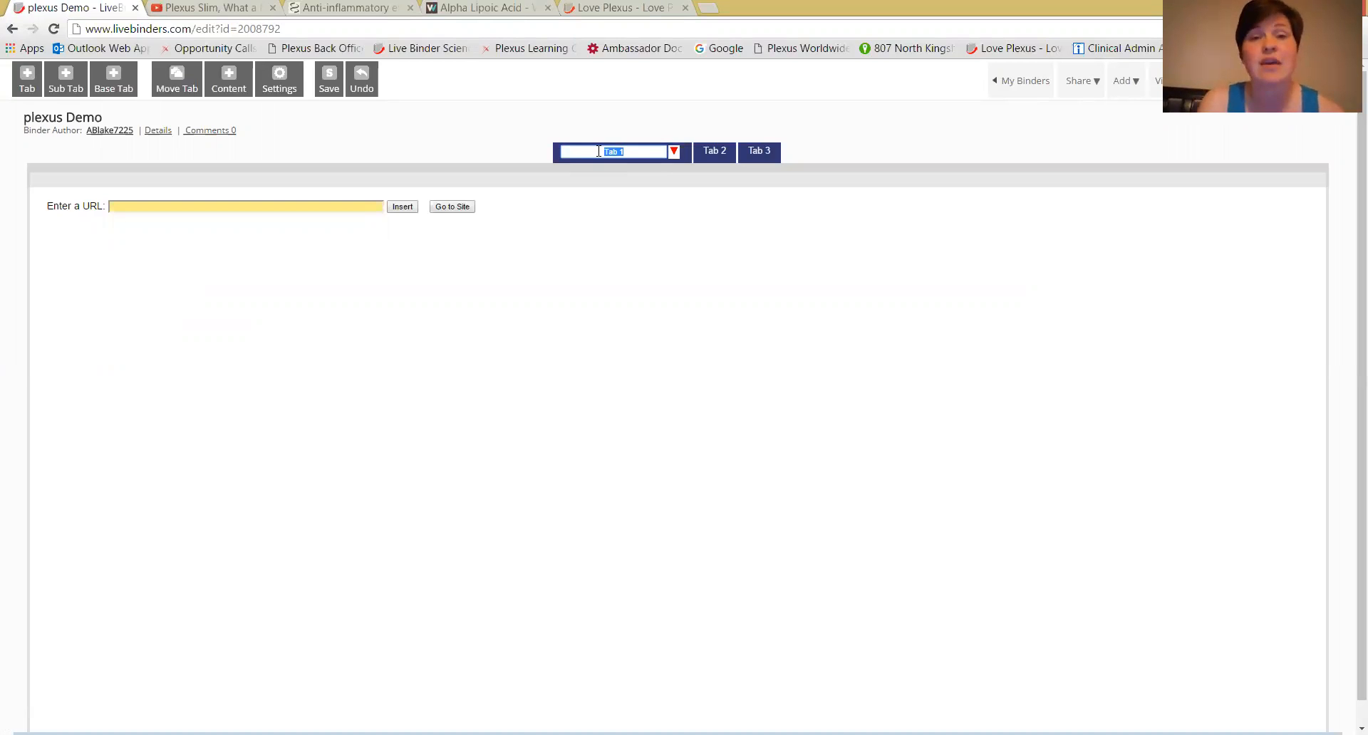
{"action": "type", "text": "P"}
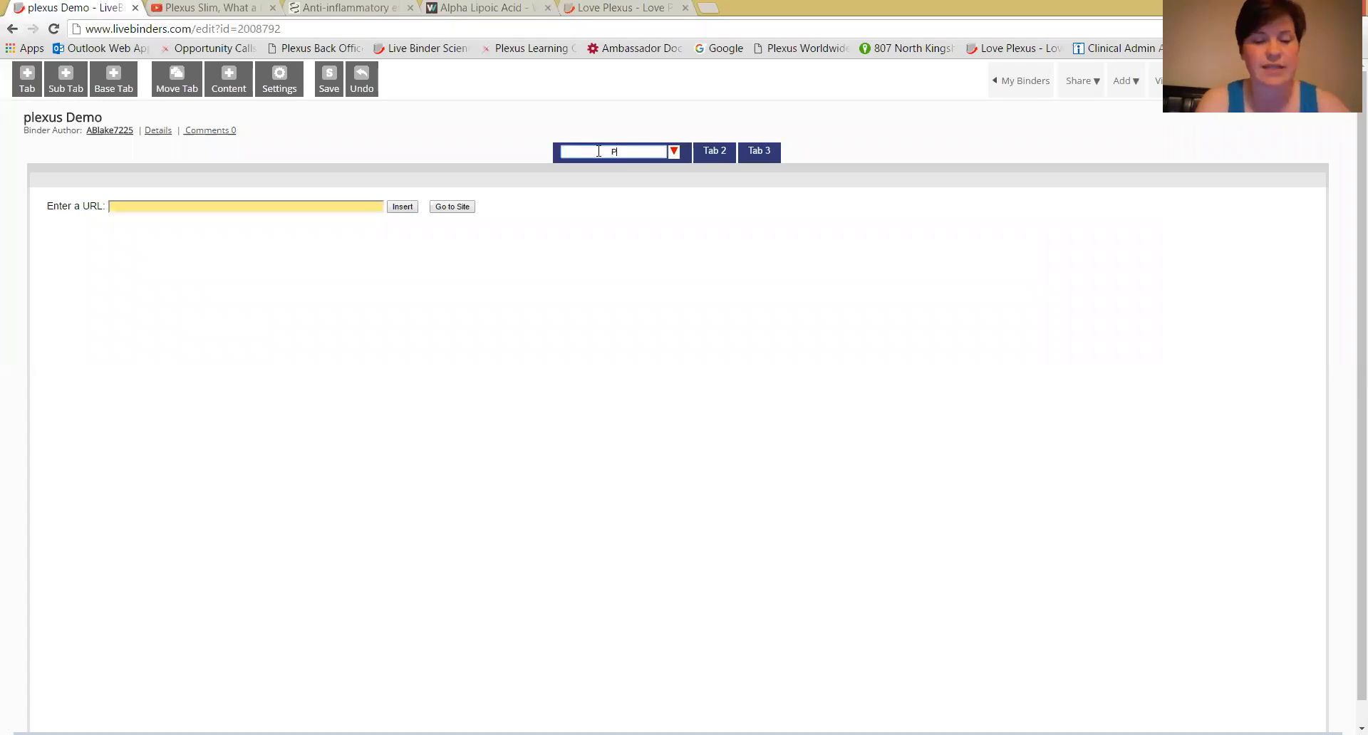
{"action": "type", "text": "lexus Slim"}
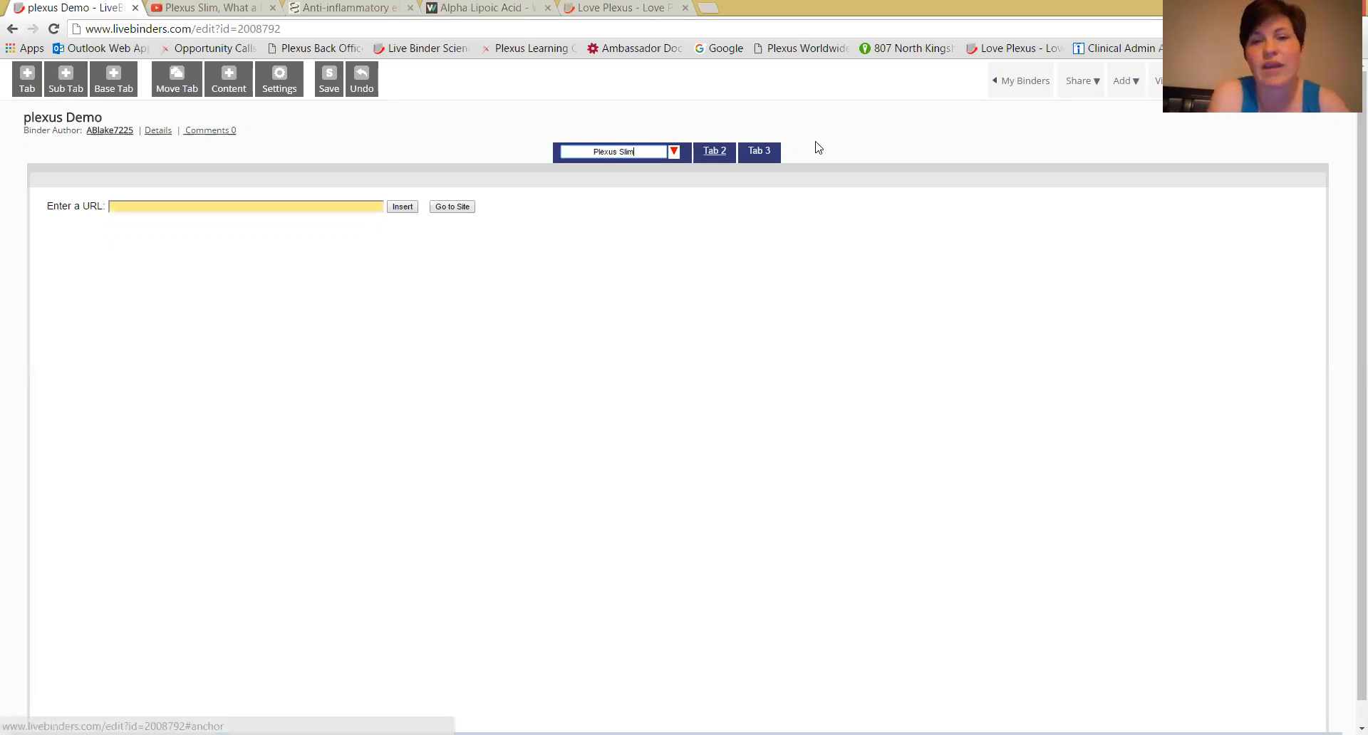
{"action": "left_click", "coordinate": [674, 152]}
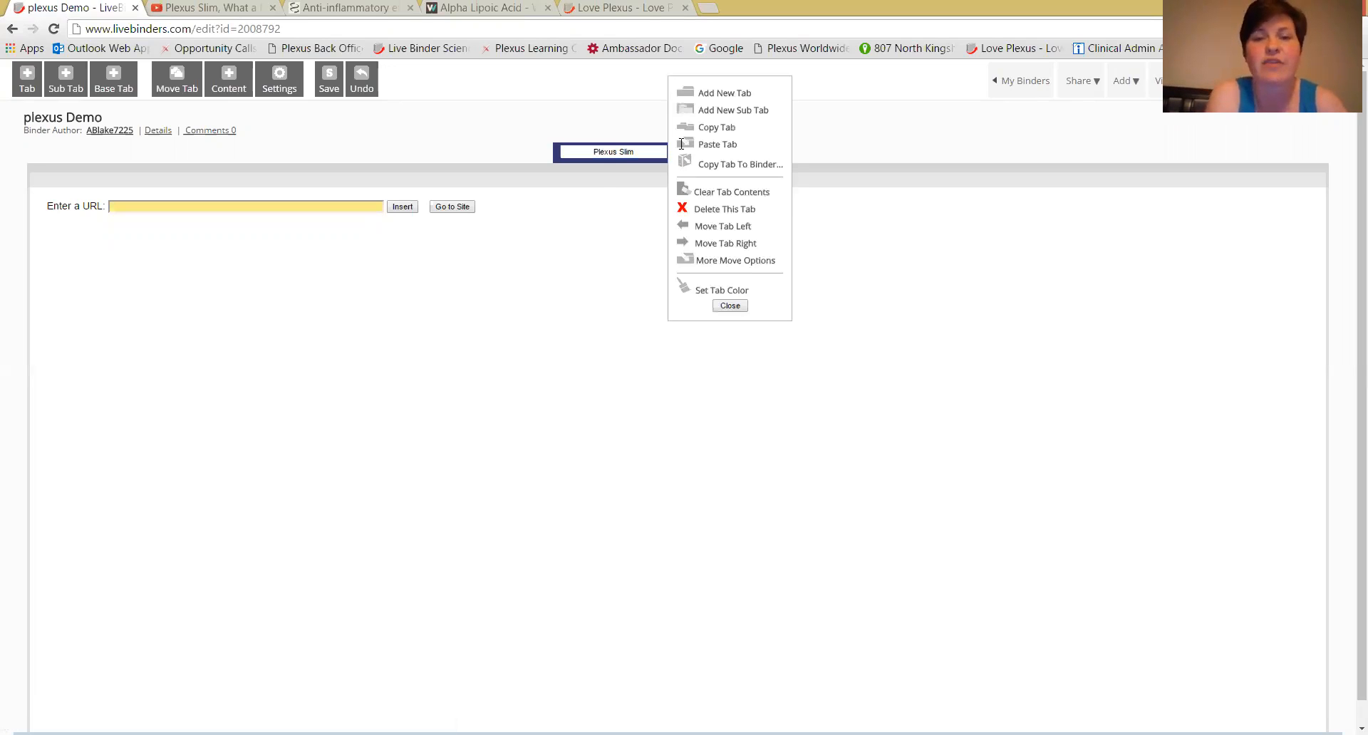
{"action": "left_click", "coordinate": [725, 94]}
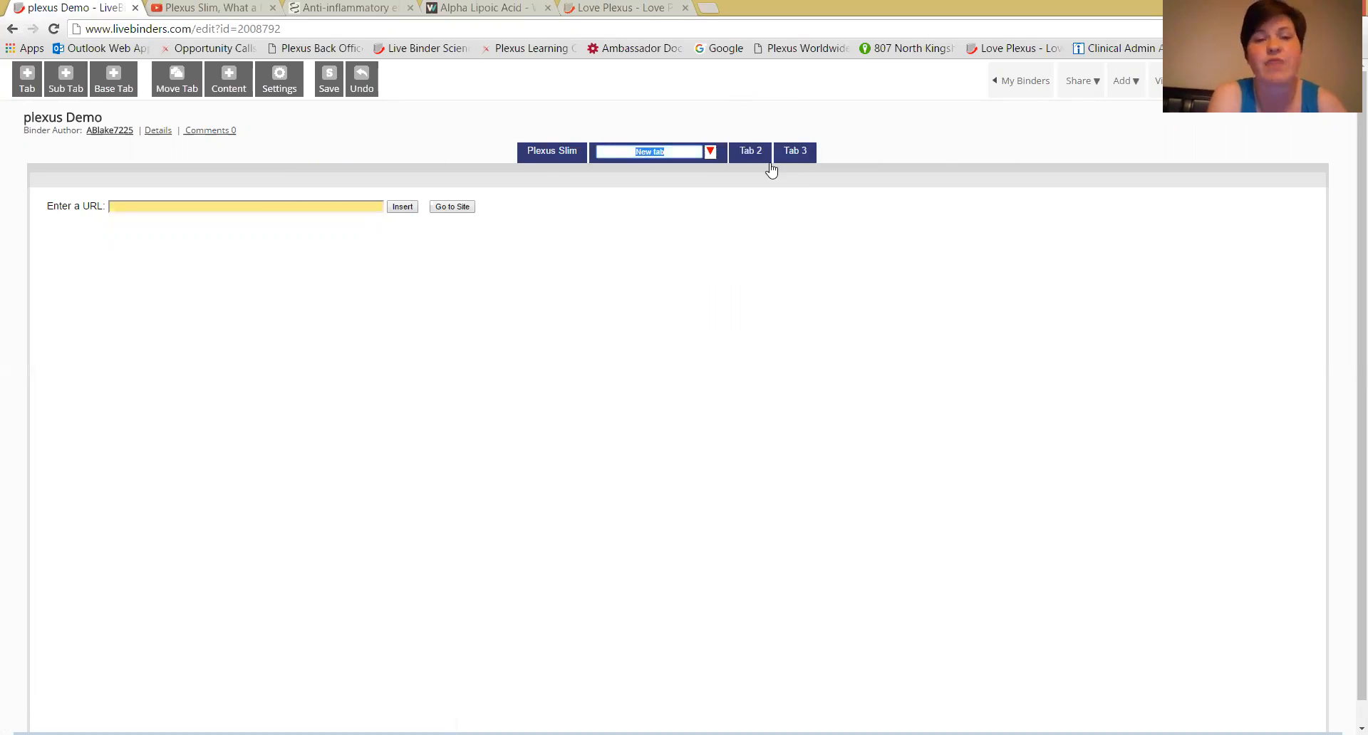
Add a sub tab under Plexus Slim, titled with the video presenter's name followed by "Slim".
{"action": "left_click", "coordinate": [555, 155]}
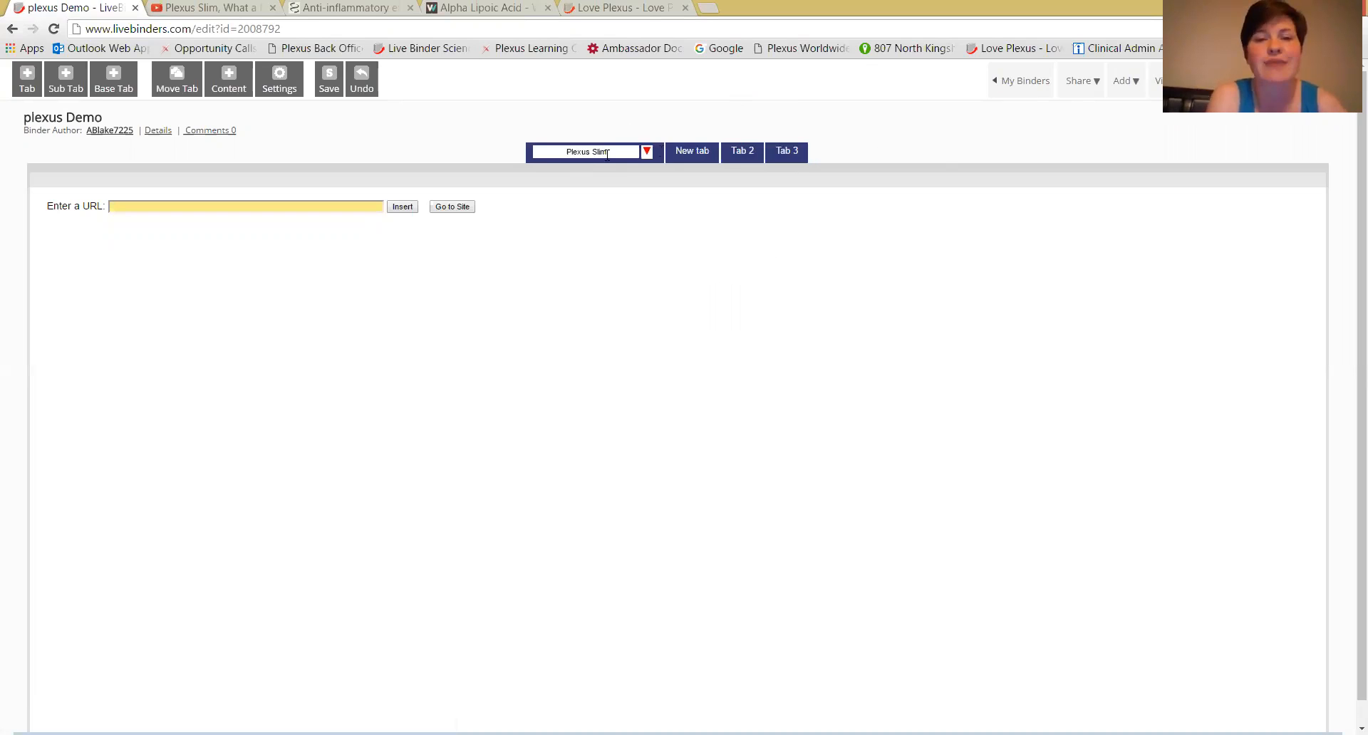
{"action": "left_click", "coordinate": [647, 153]}
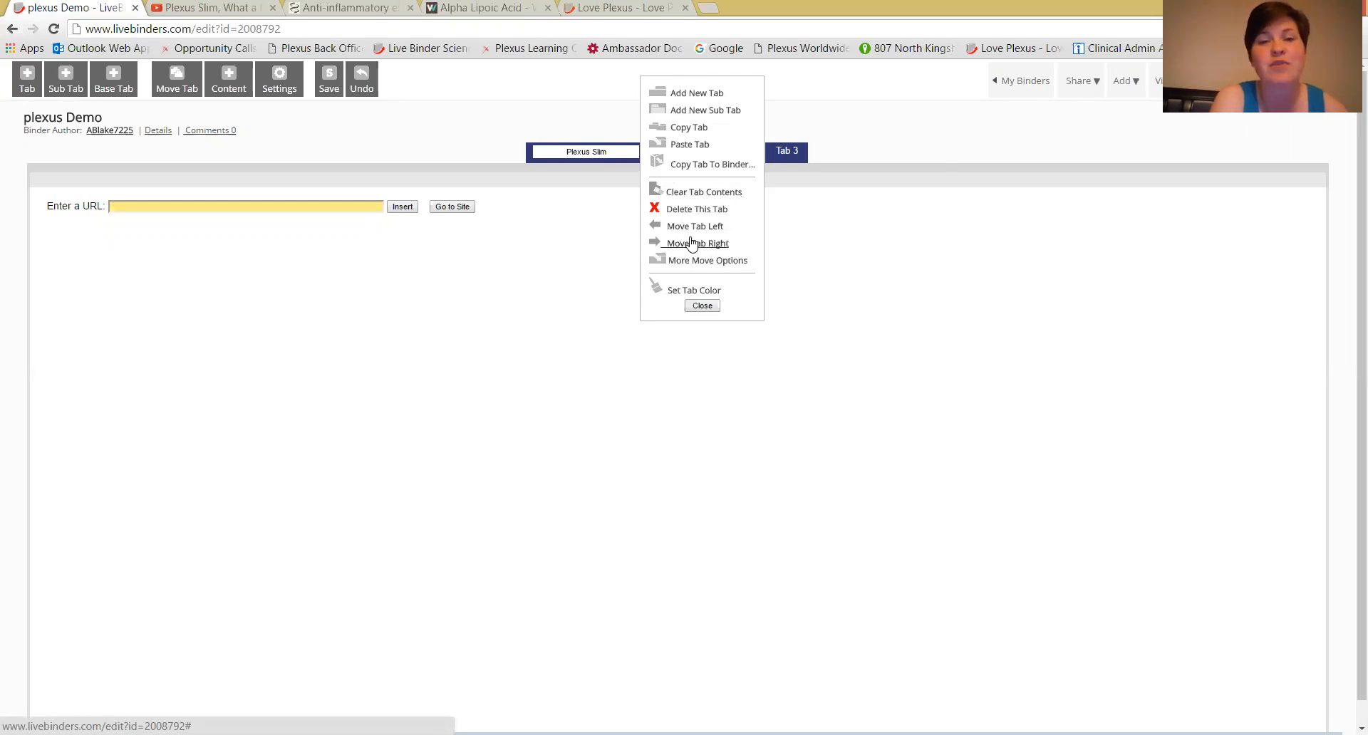
{"action": "left_click", "coordinate": [694, 112]}
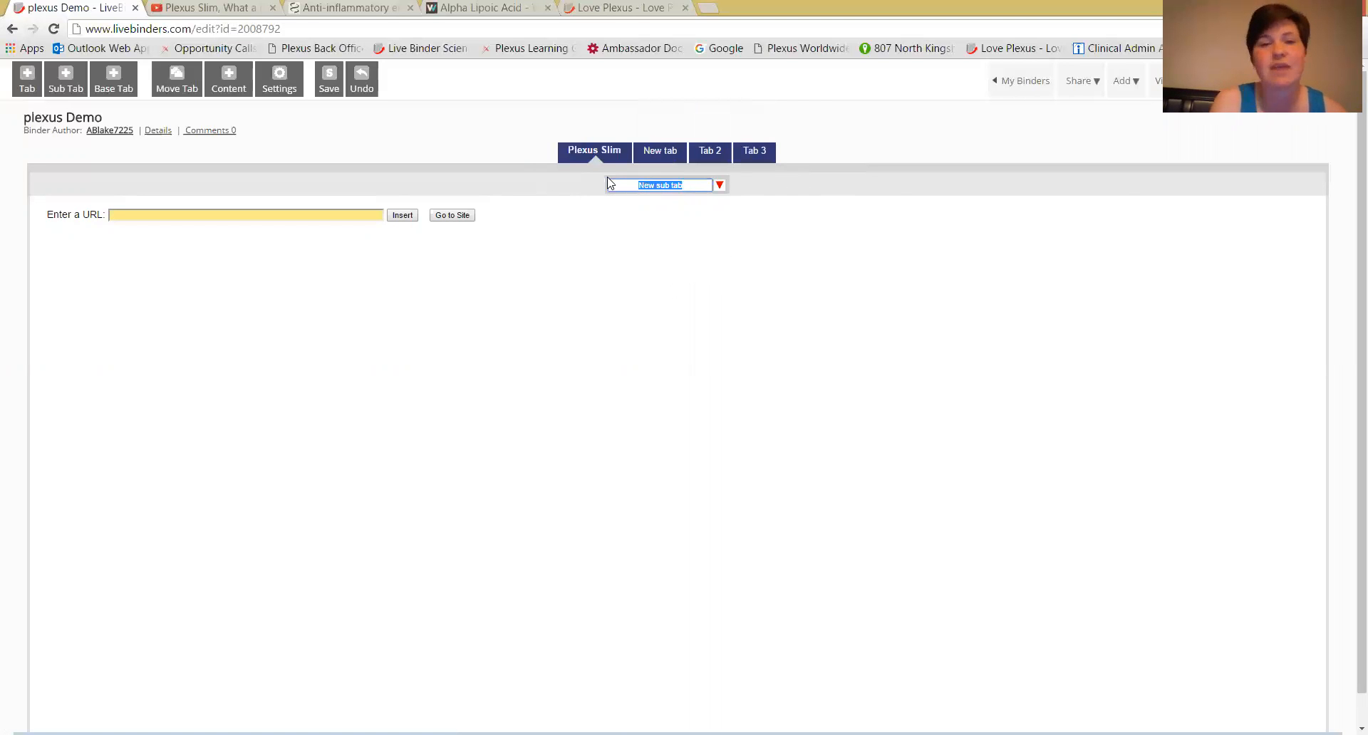
{"action": "type", "text": "Aimee Darling Slim"}
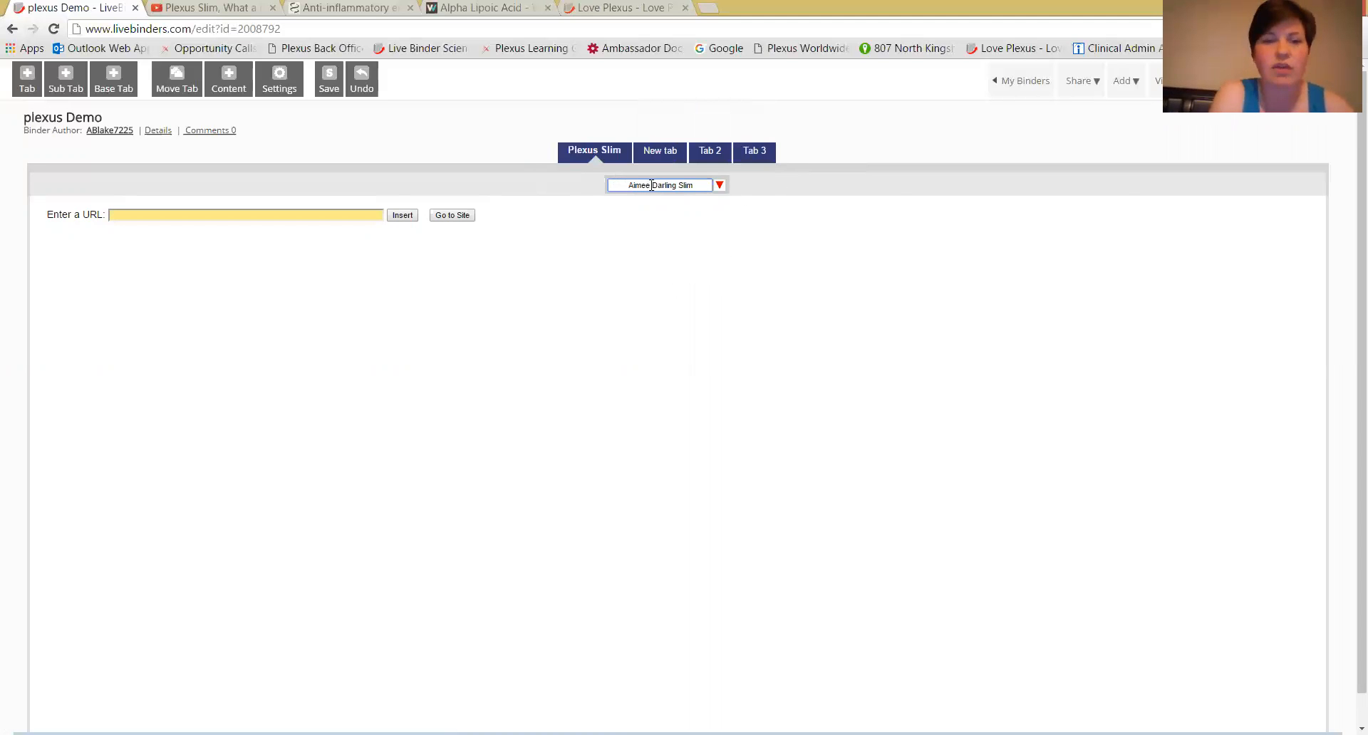
Insert the YouTube video "Plexus Slim, What a Nutritionist thinks." into the sub tab by its URL and save the binder.
{"action": "left_click", "coordinate": [202, 9]}
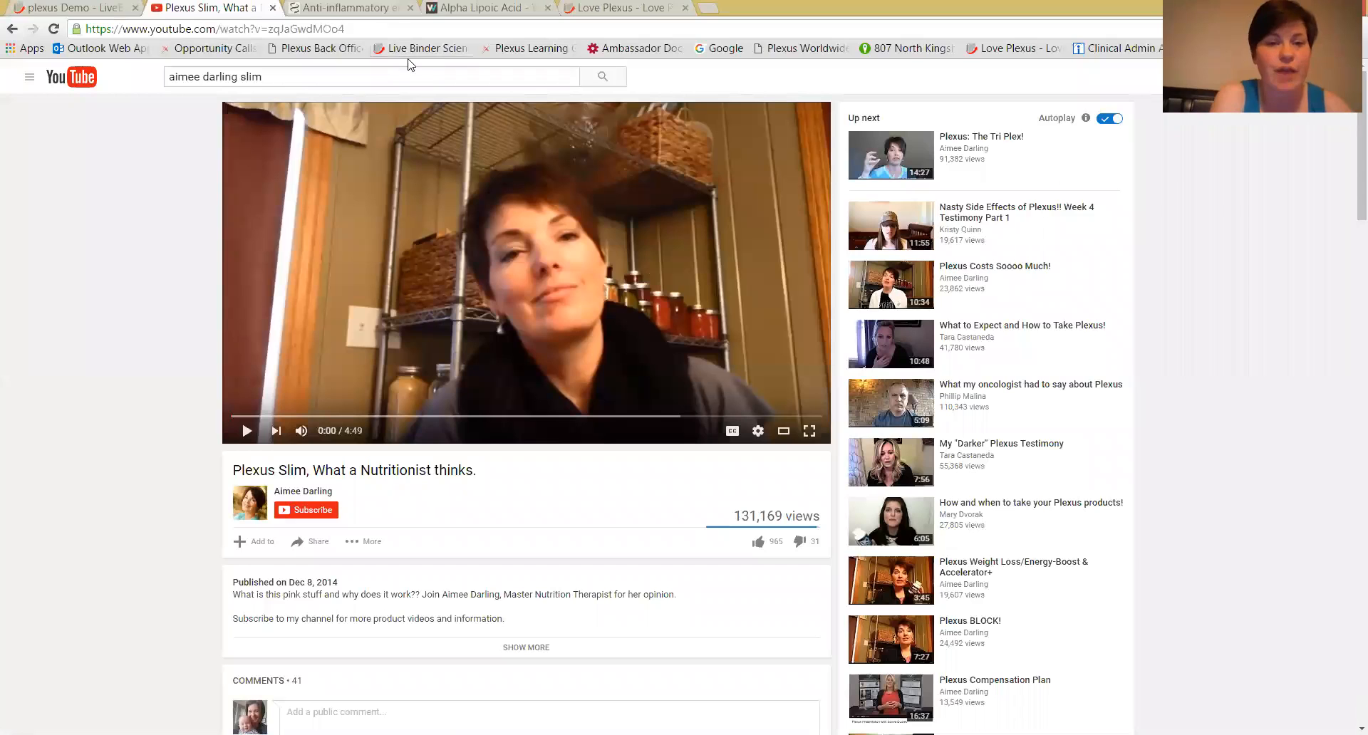
{"action": "left_click", "coordinate": [382, 31]}
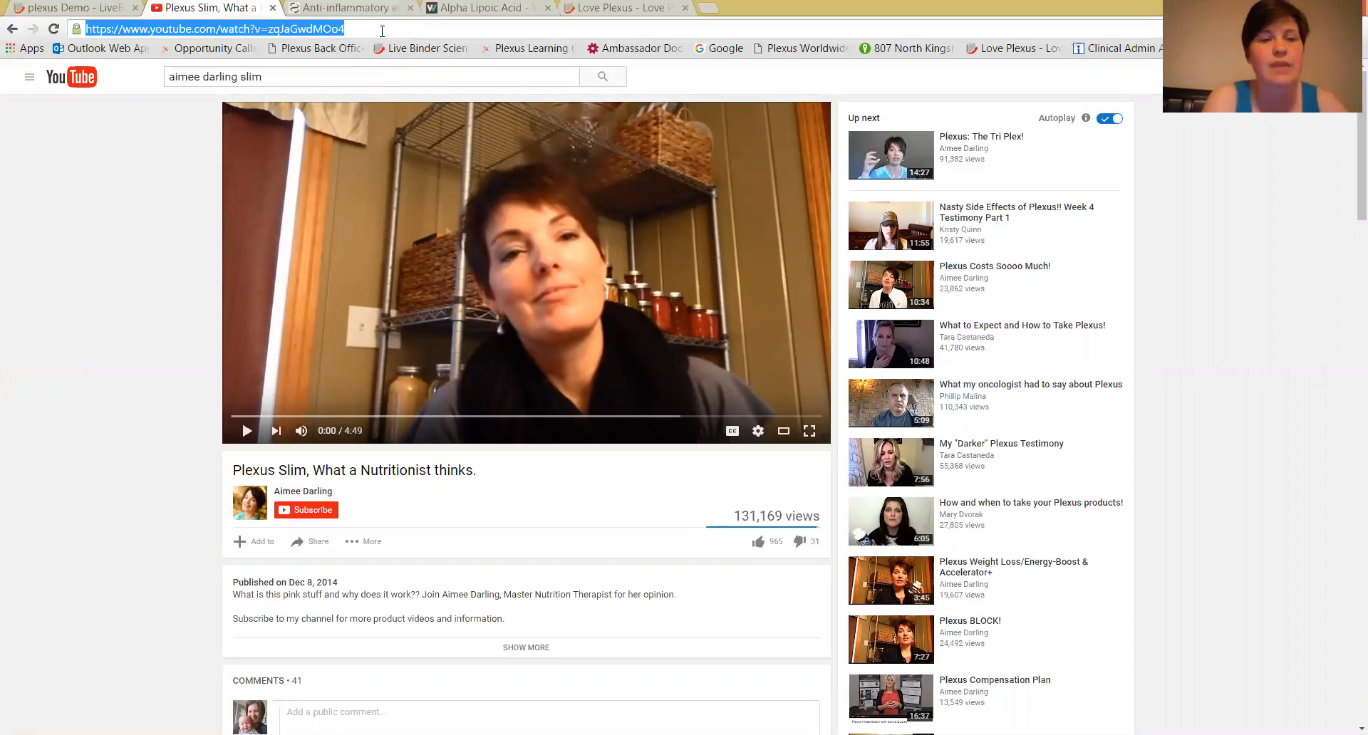
{"action": "left_click", "coordinate": [103, 8]}
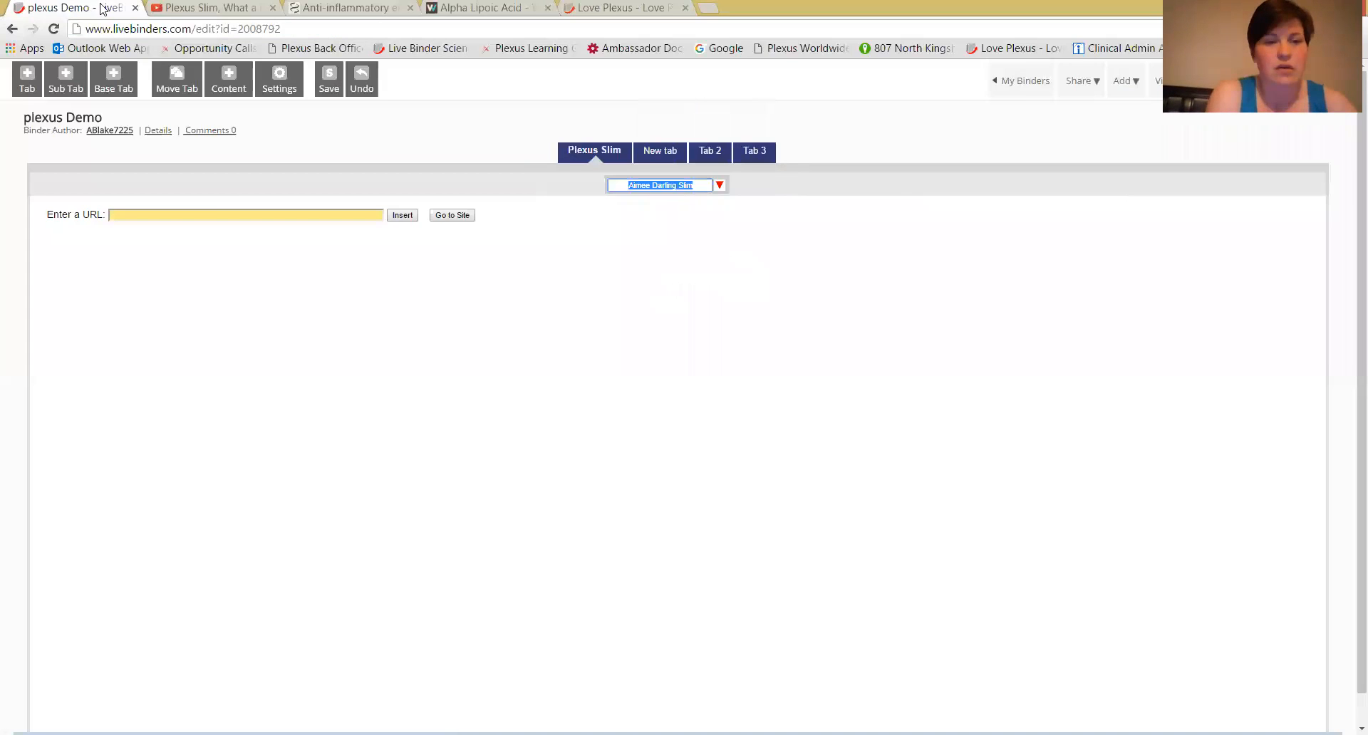
{"action": "left_click", "coordinate": [209, 219]}
{"action": "type", "text": "https://www.youtube.com/watch?v=zqJaGwdMQo4"}
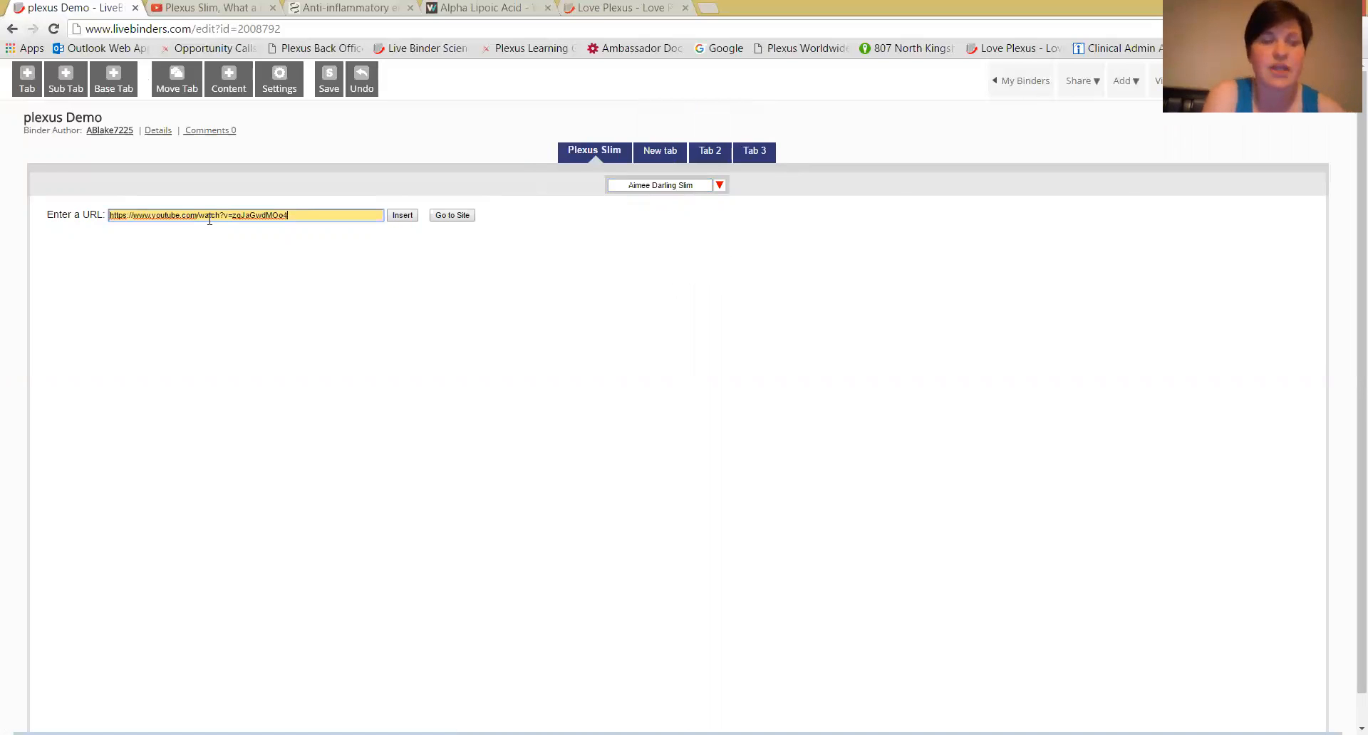
{"action": "left_click", "coordinate": [396, 220]}
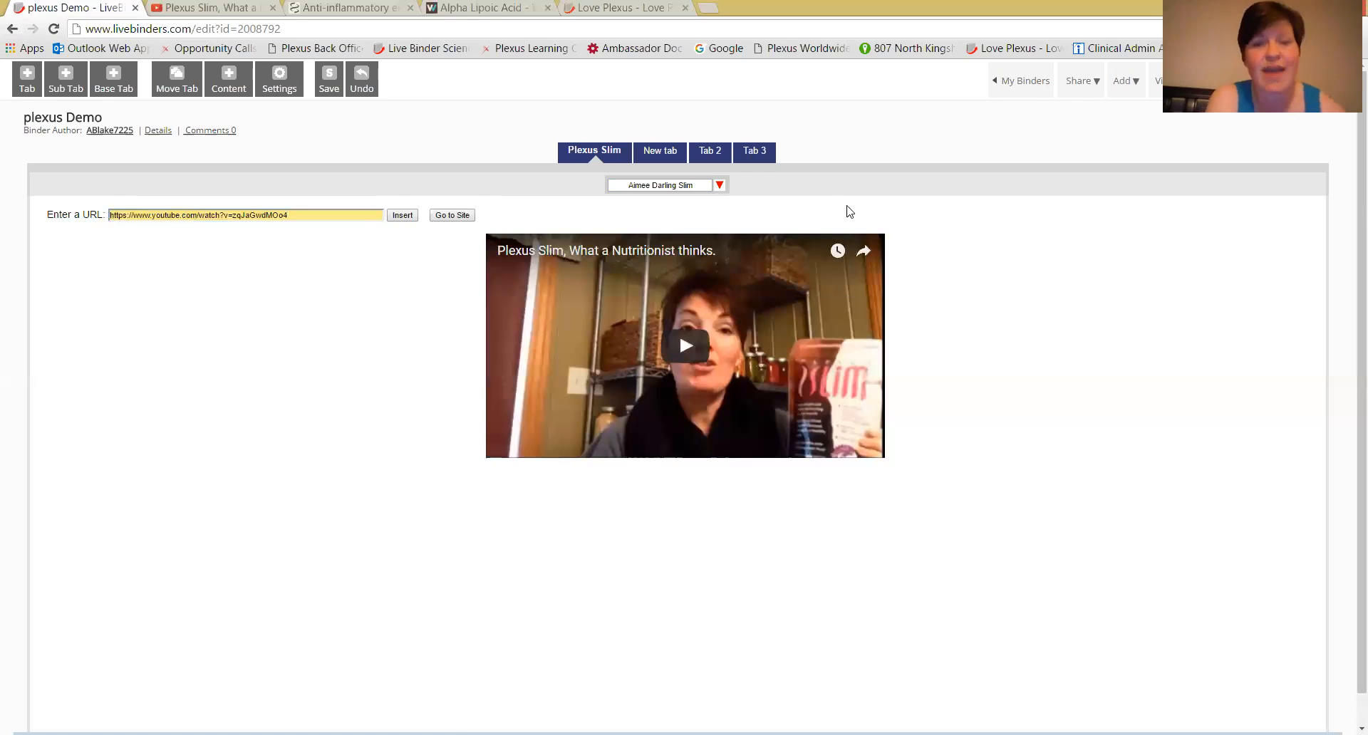
{"action": "left_click", "coordinate": [329, 84]}
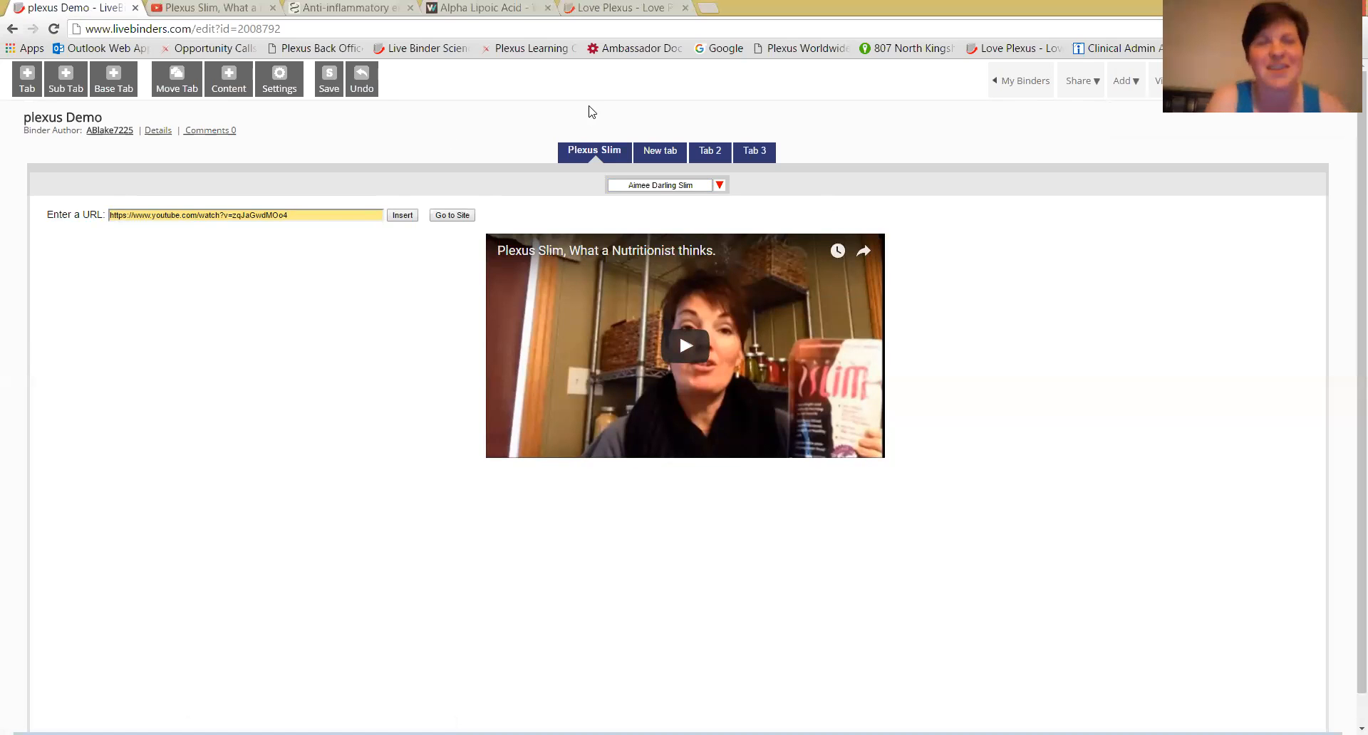
Add a second sub tab under Plexus Slim and name it "Anti Inflamitory".
{"action": "left_click", "coordinate": [721, 188]}
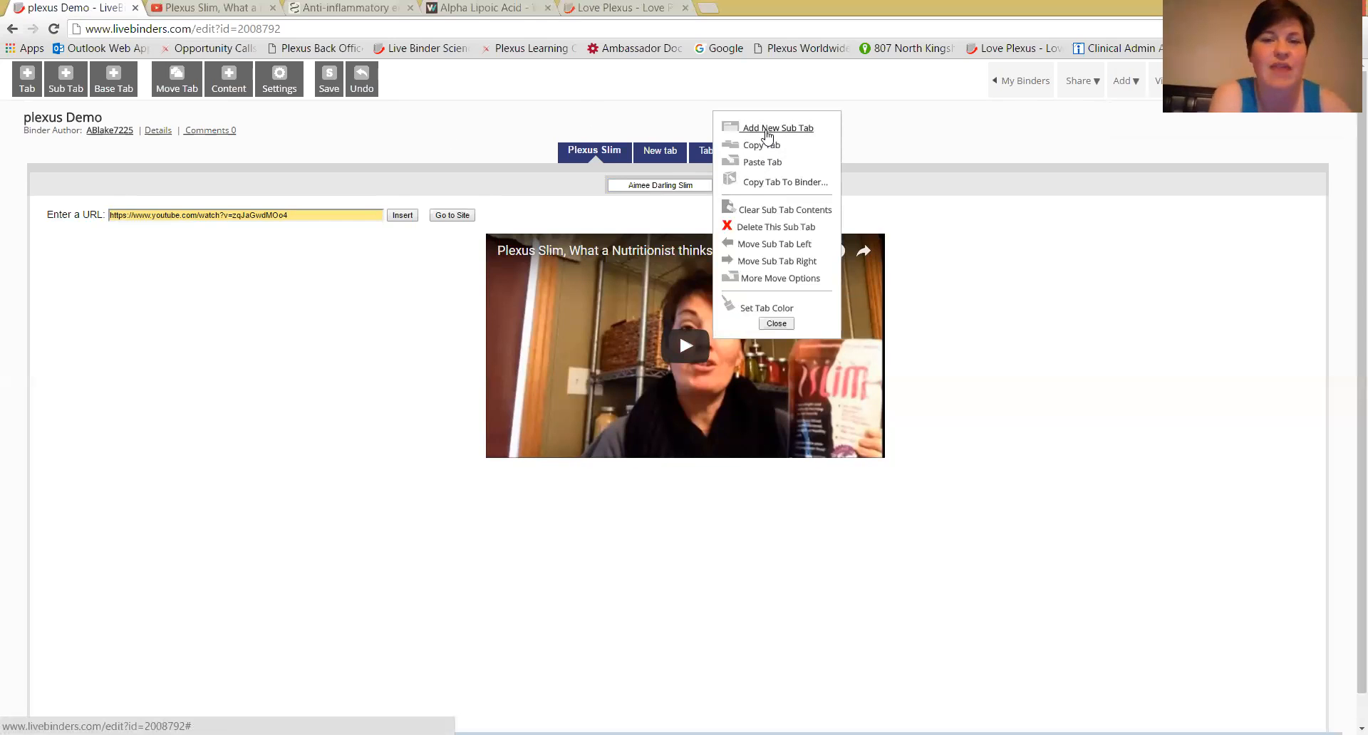
{"action": "left_click", "coordinate": [766, 133]}
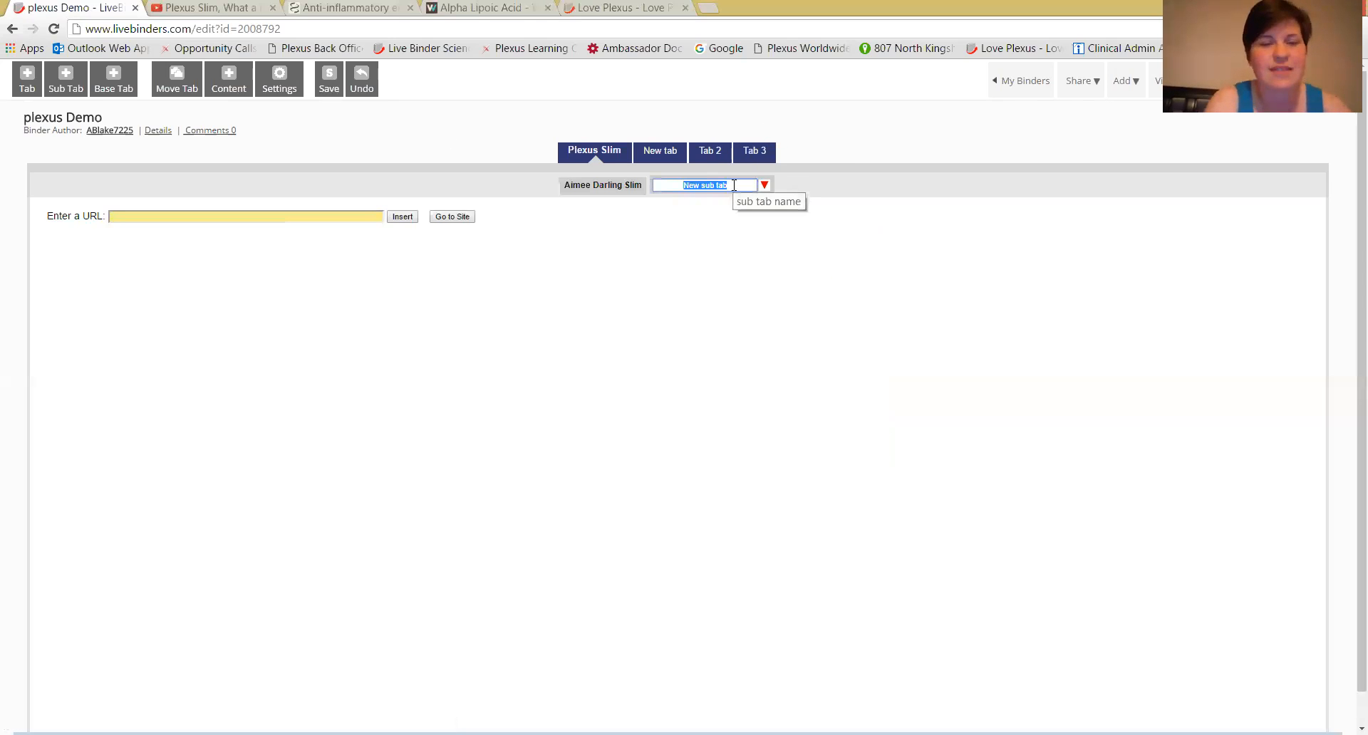
{"action": "type", "text": "Anti Inflam"}
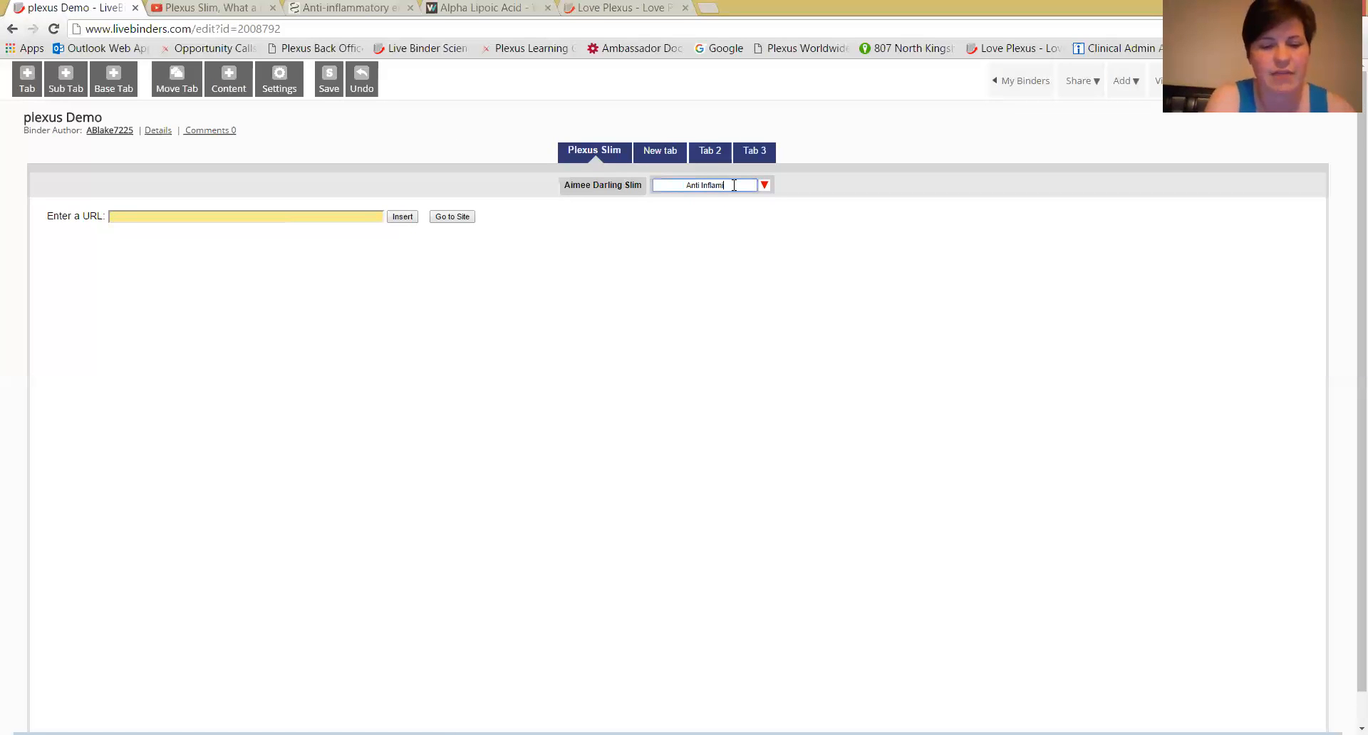
{"action": "type", "text": "itory"}
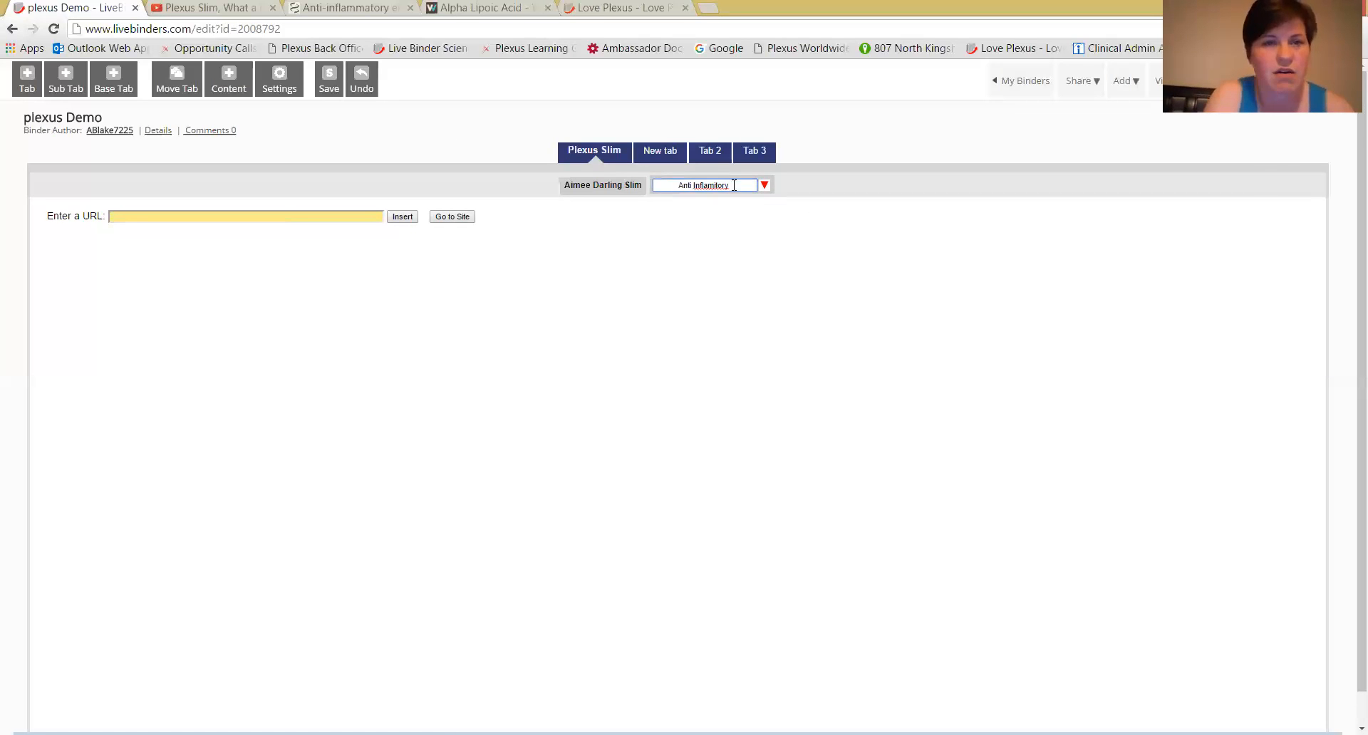
Check the PubMed article's title, correct the second sub tab's spelling and extend its name to "Anti InflammatoryChlorogenic Acid".
{"action": "left_click", "coordinate": [394, 9]}
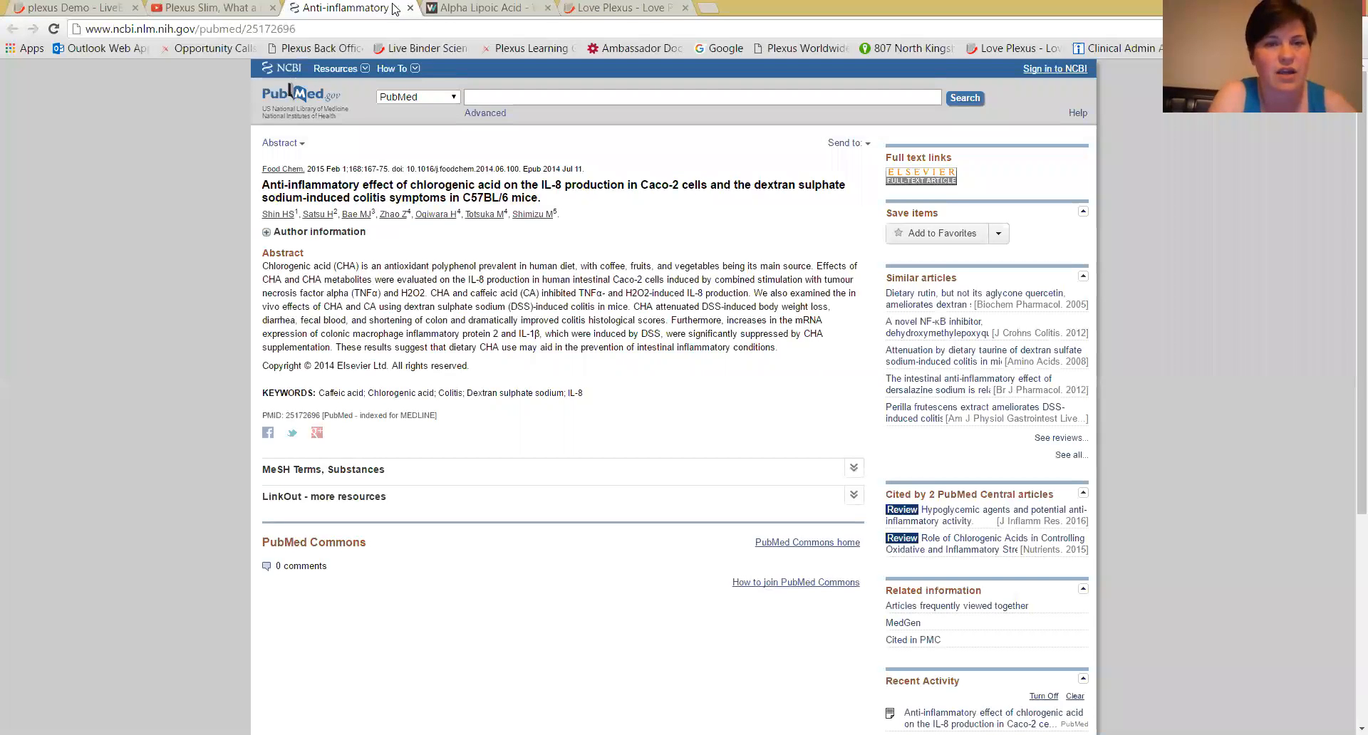
{"action": "left_click", "coordinate": [225, 10]}
{"action": "left_click", "coordinate": [86, 12]}
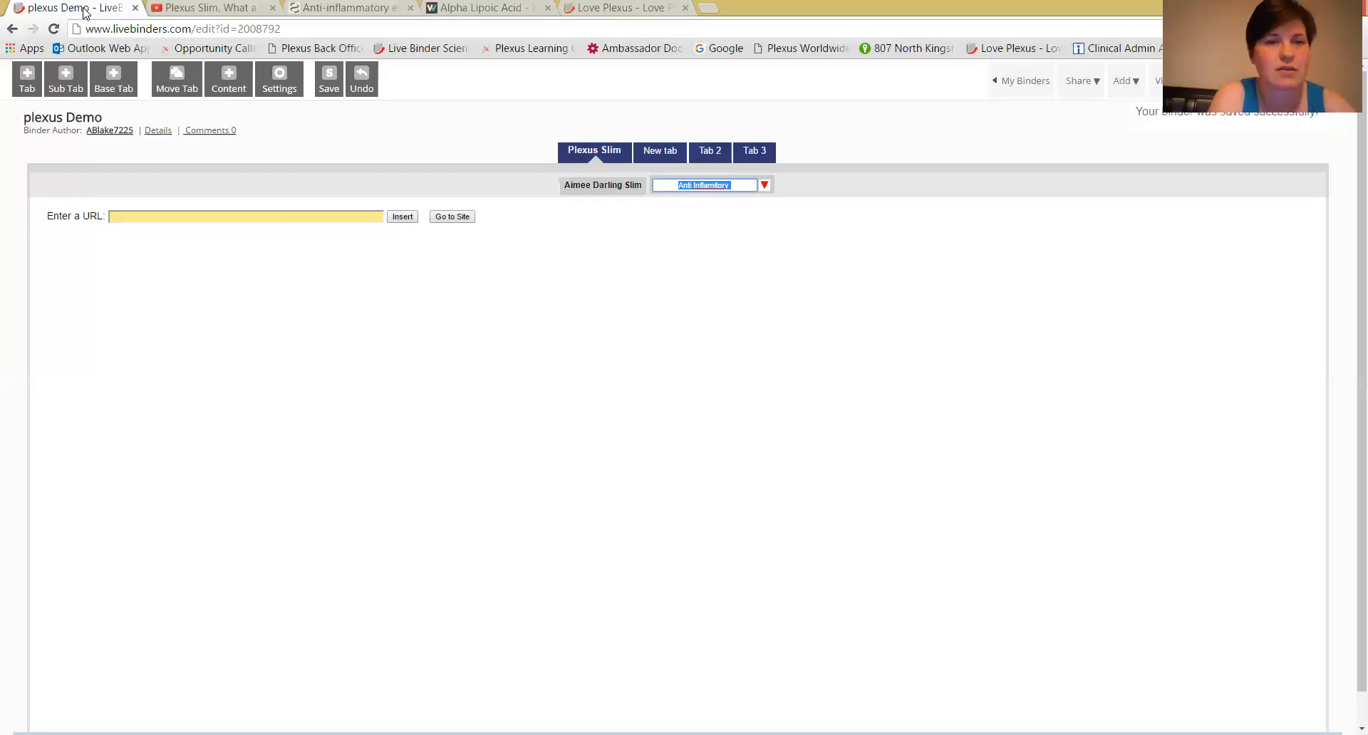
{"action": "left_click", "coordinate": [734, 183]}
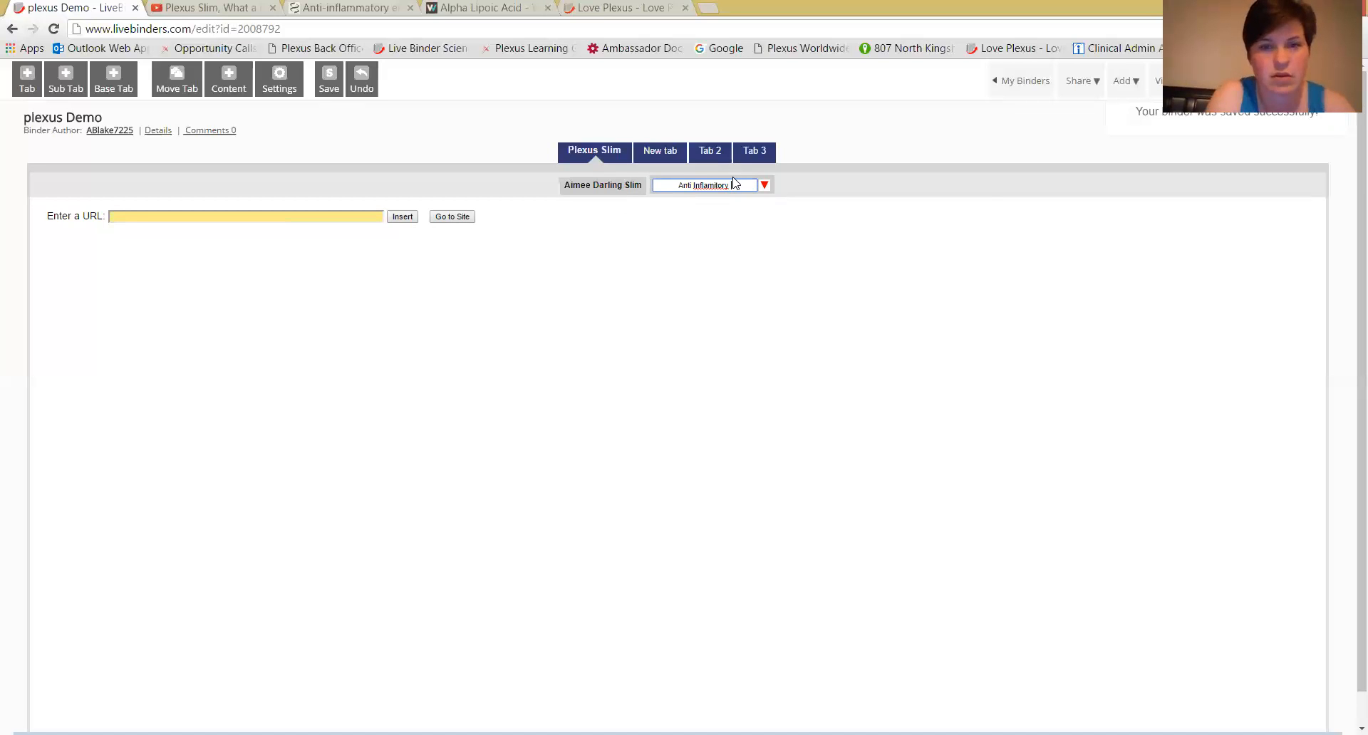
{"action": "right_click", "coordinate": [723, 189]}
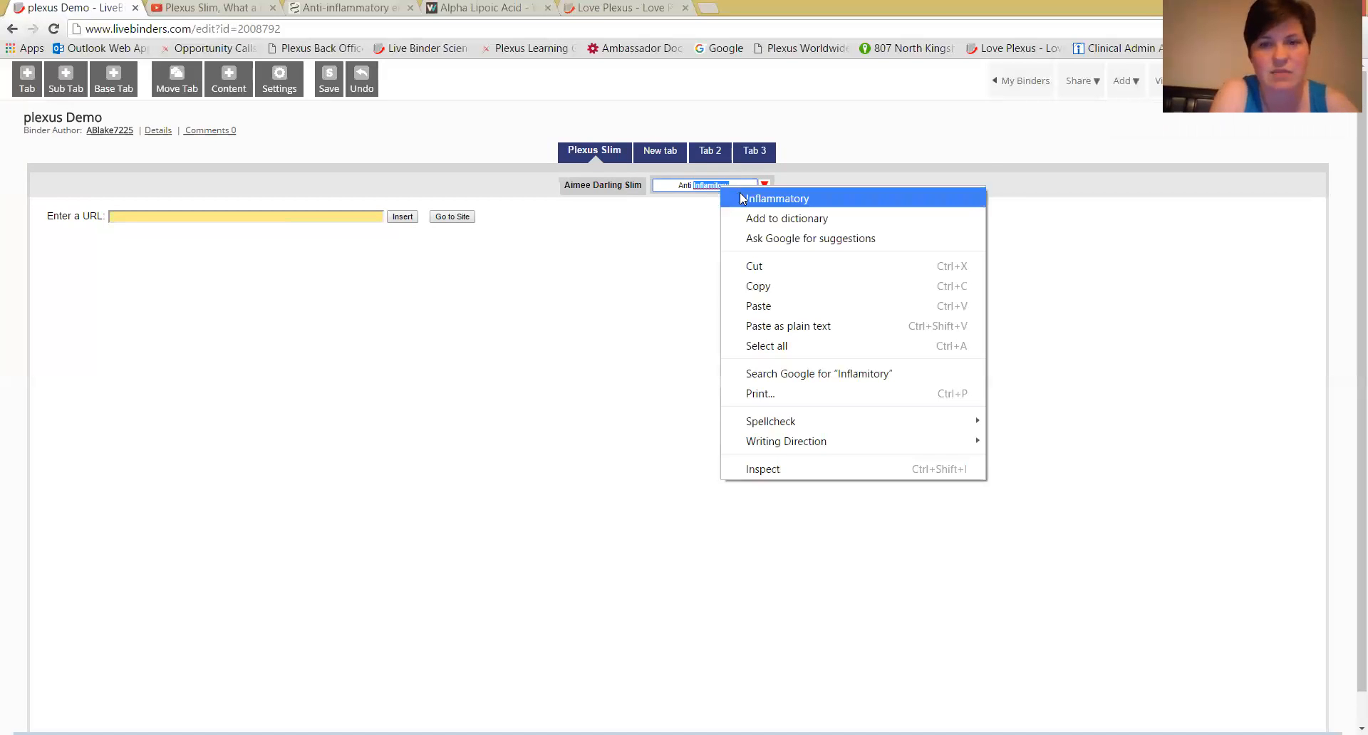
{"action": "left_click", "coordinate": [744, 197]}
{"action": "type", "text": "Ch"}
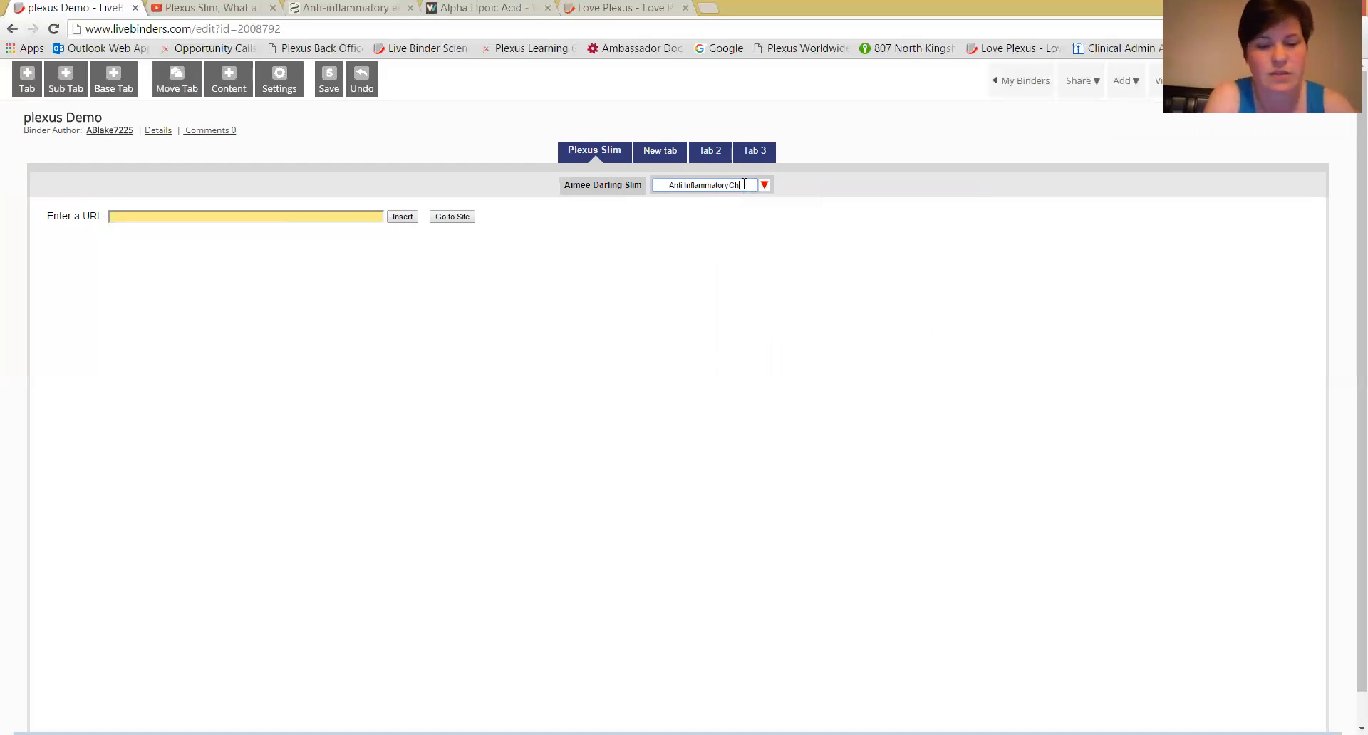
{"action": "type", "text": "lorogenic Acid"}
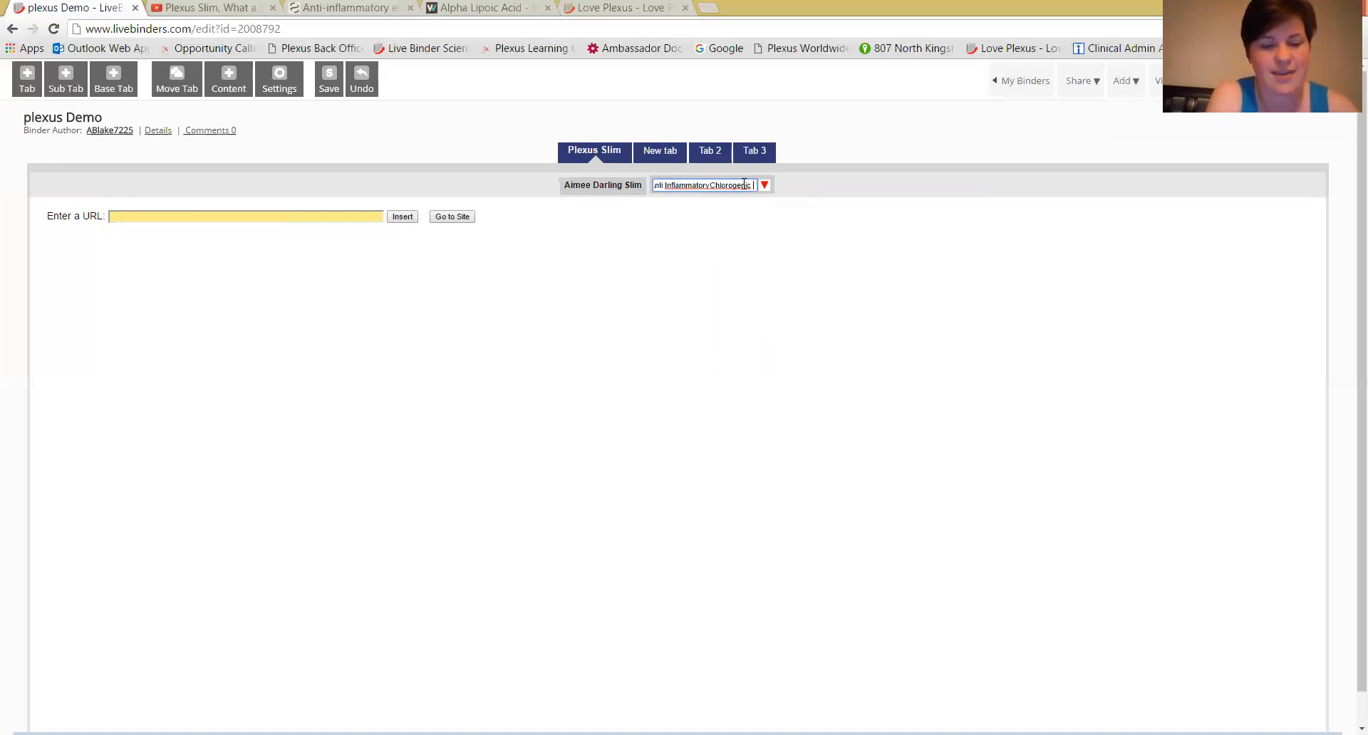
{"action": "right_click", "coordinate": [691, 187]}
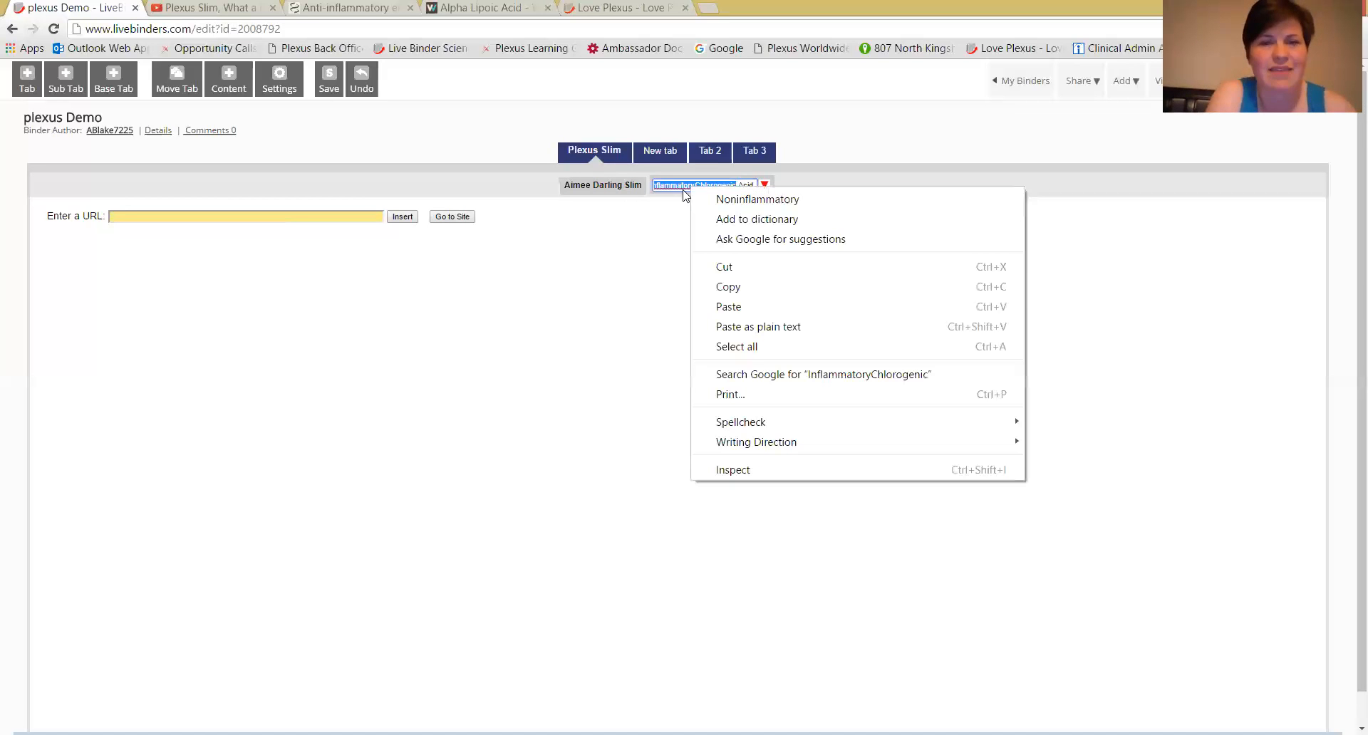
{"action": "left_click", "coordinate": [684, 187]}
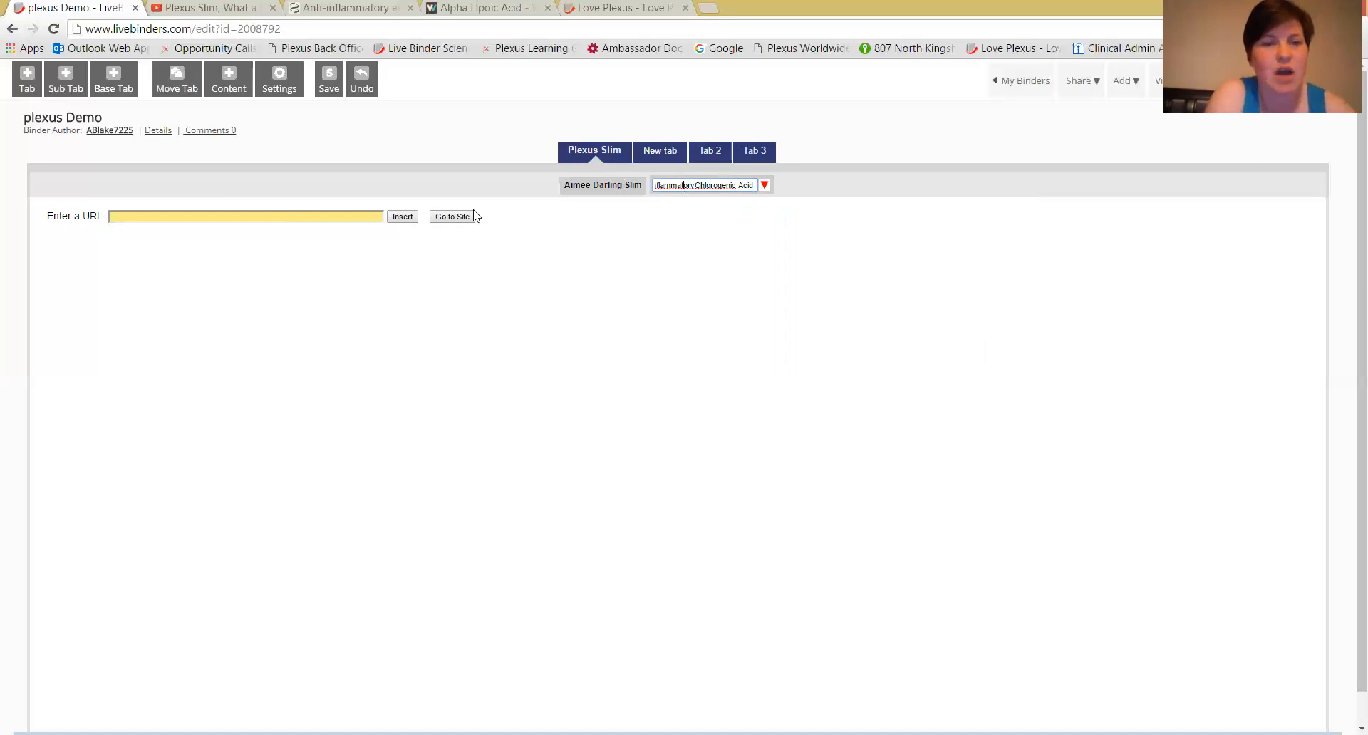
Insert the PubMed article on the anti-inflammatory effect of chlorogenic acid into the second sub tab by its URL.
{"action": "left_click", "coordinate": [363, 9]}
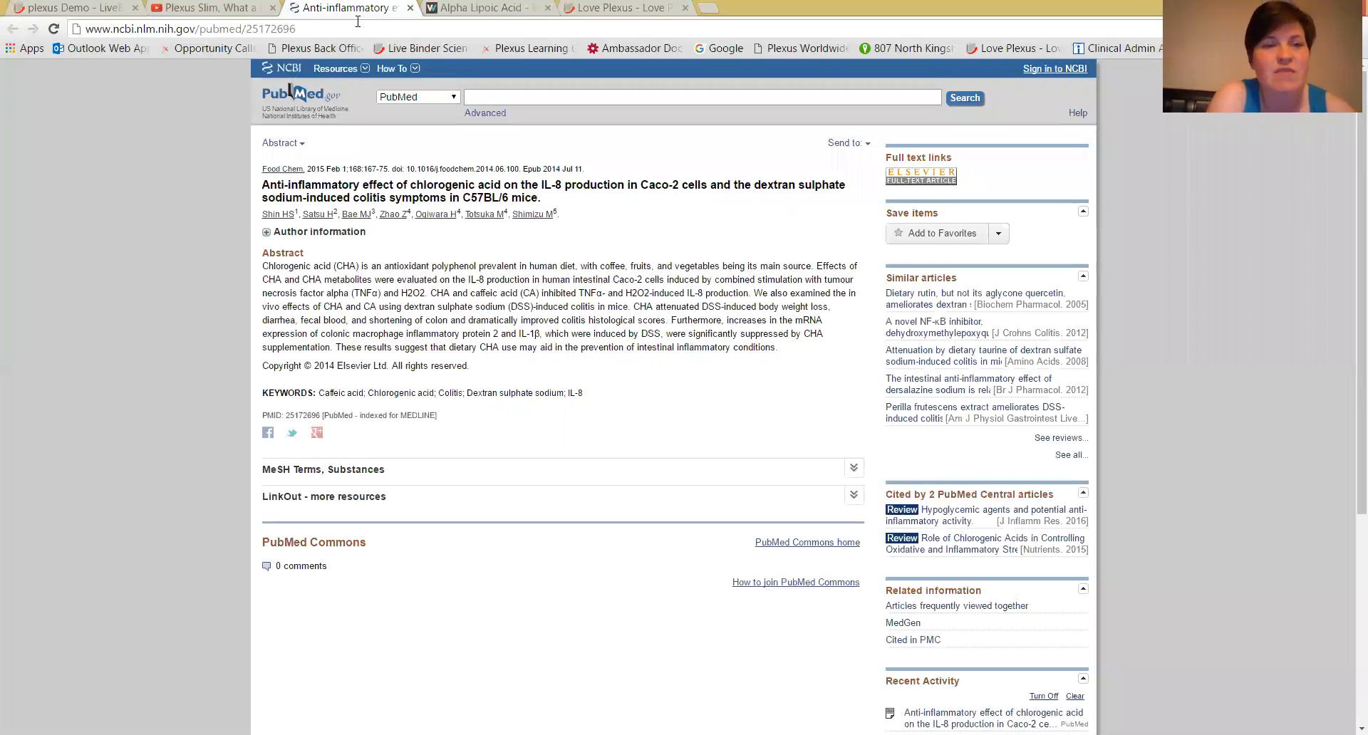
{"action": "left_click", "coordinate": [358, 23]}
{"action": "key", "text": "ctrl+c"}
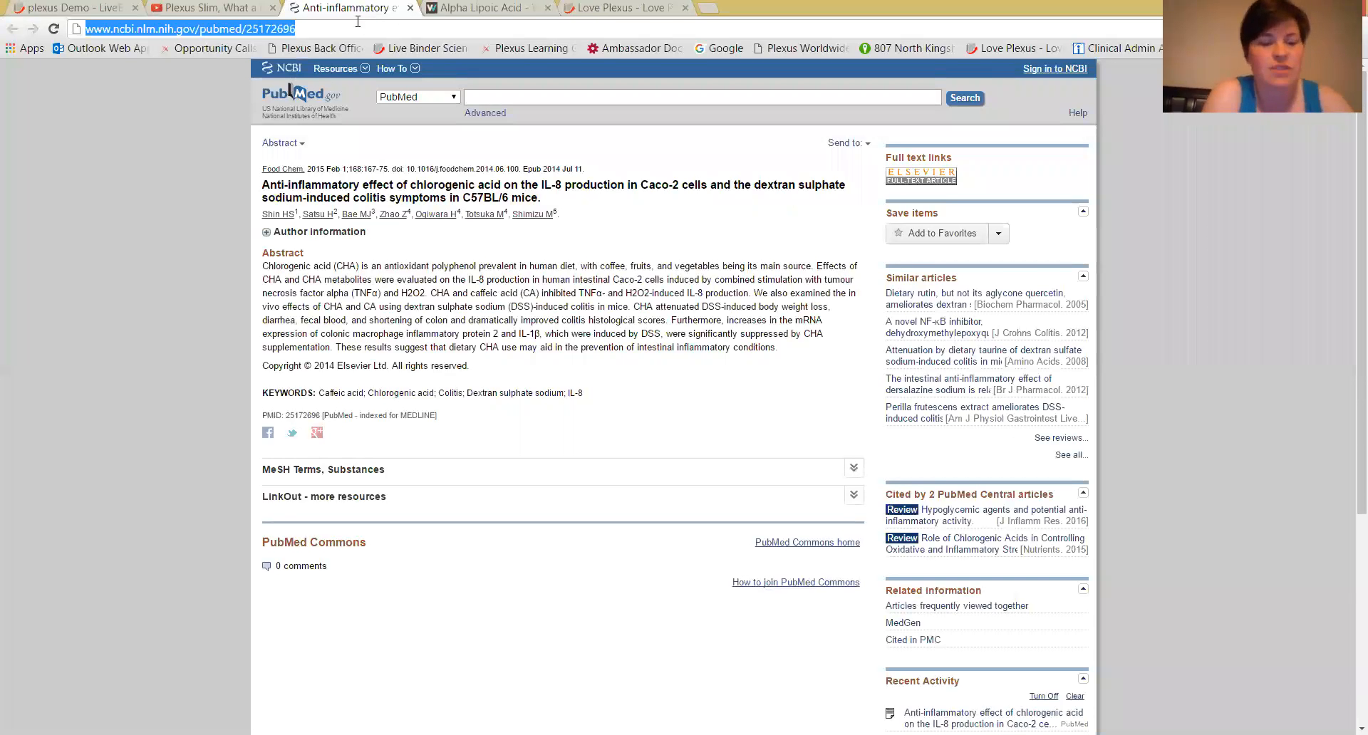
{"action": "left_click", "coordinate": [92, 9]}
{"action": "left_click", "coordinate": [154, 216]}
{"action": "key", "text": "ctrl+v"}
{"action": "left_click", "coordinate": [401, 217]}
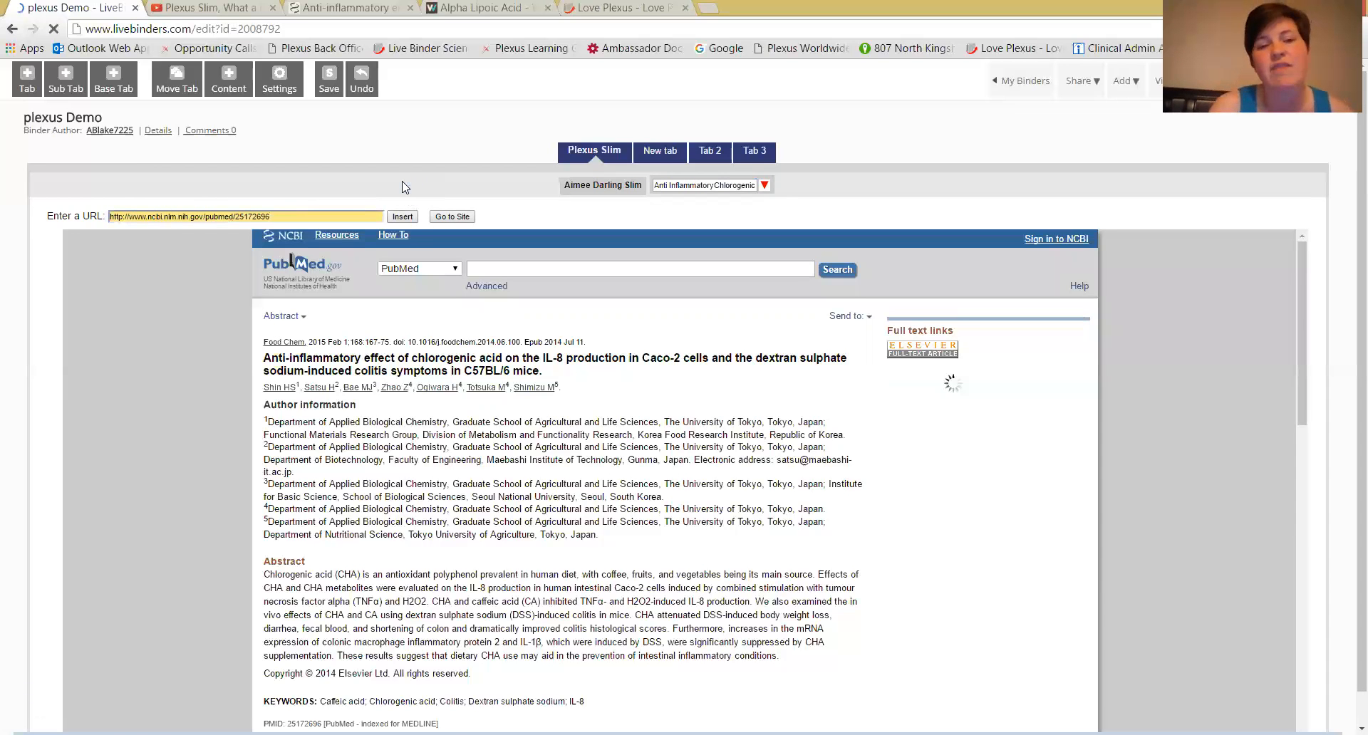
Add a third sub tab under Plexus Slim and name it "benefits of Alphaljhuhghs".
{"action": "left_click", "coordinate": [765, 185]}
{"action": "left_click", "coordinate": [821, 130]}
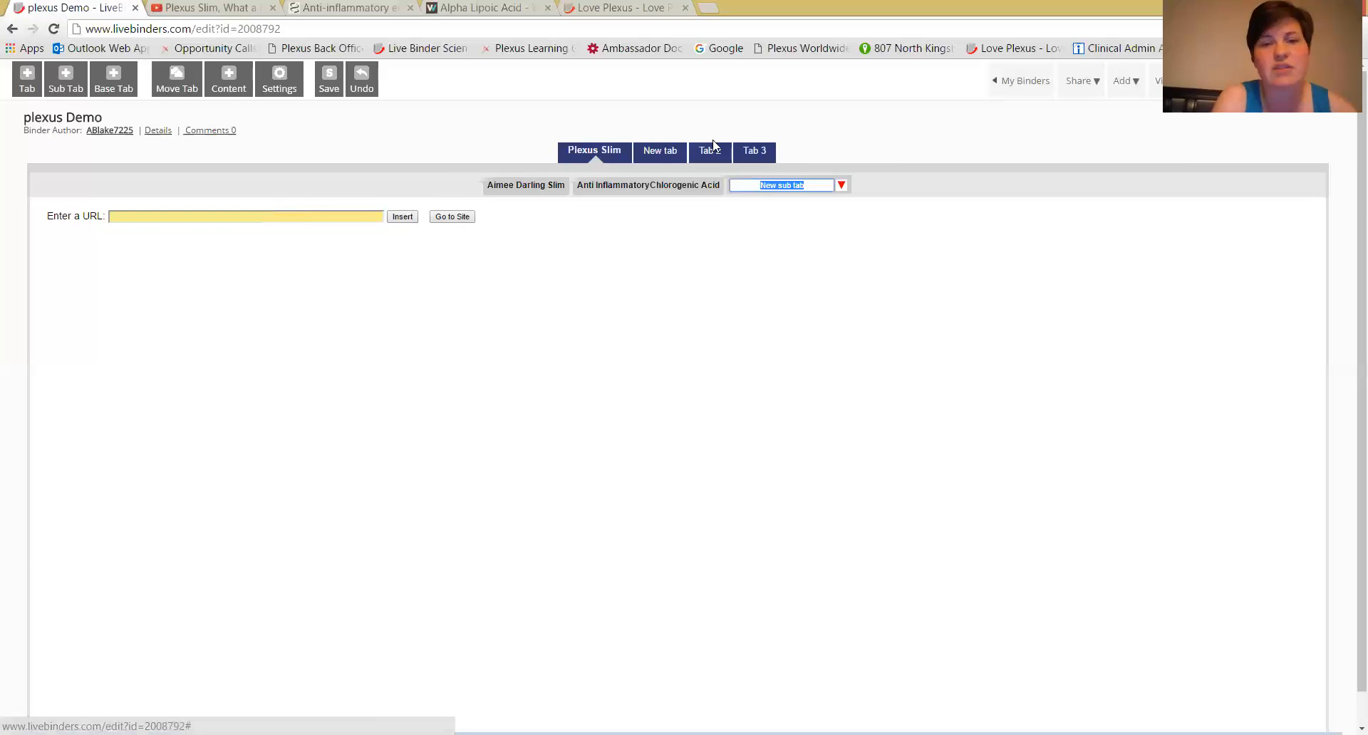
{"action": "type", "text": "A"}
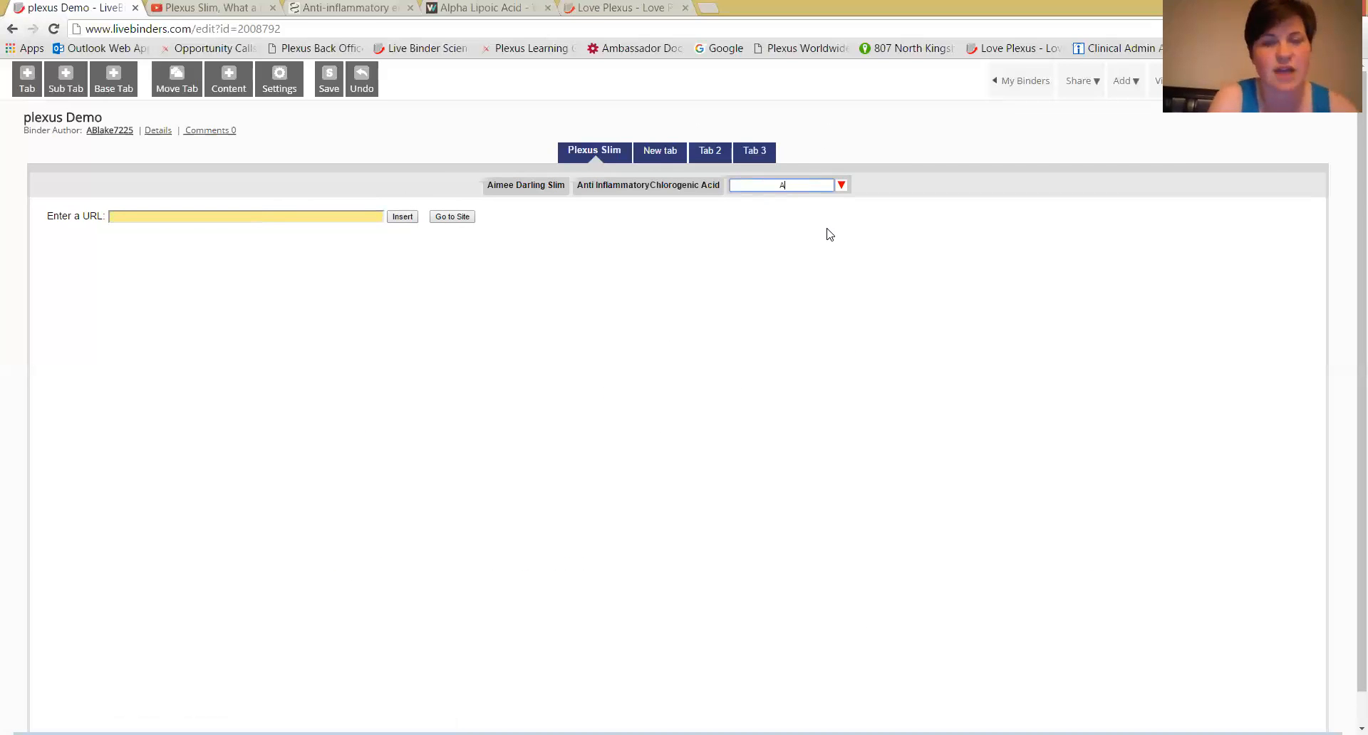
{"action": "type", "text": "ene"}
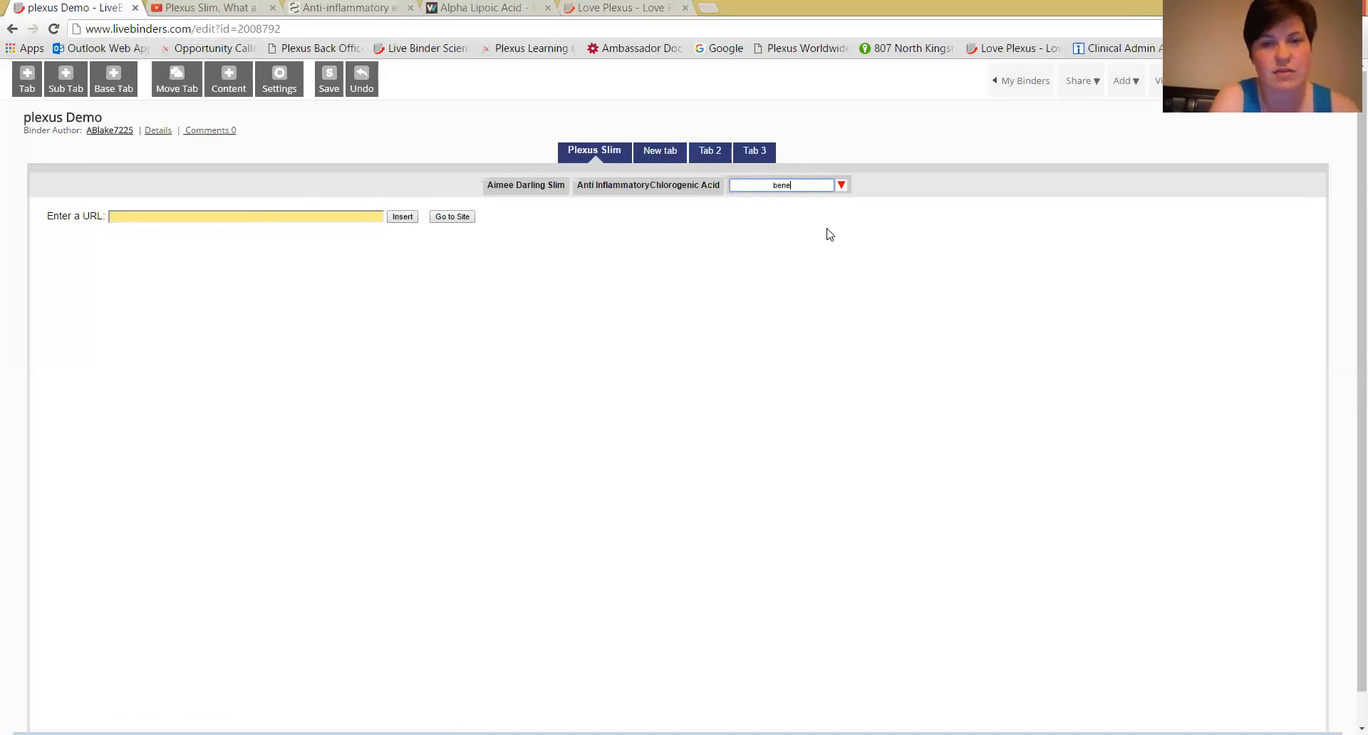
{"action": "type", "text": "fits "}
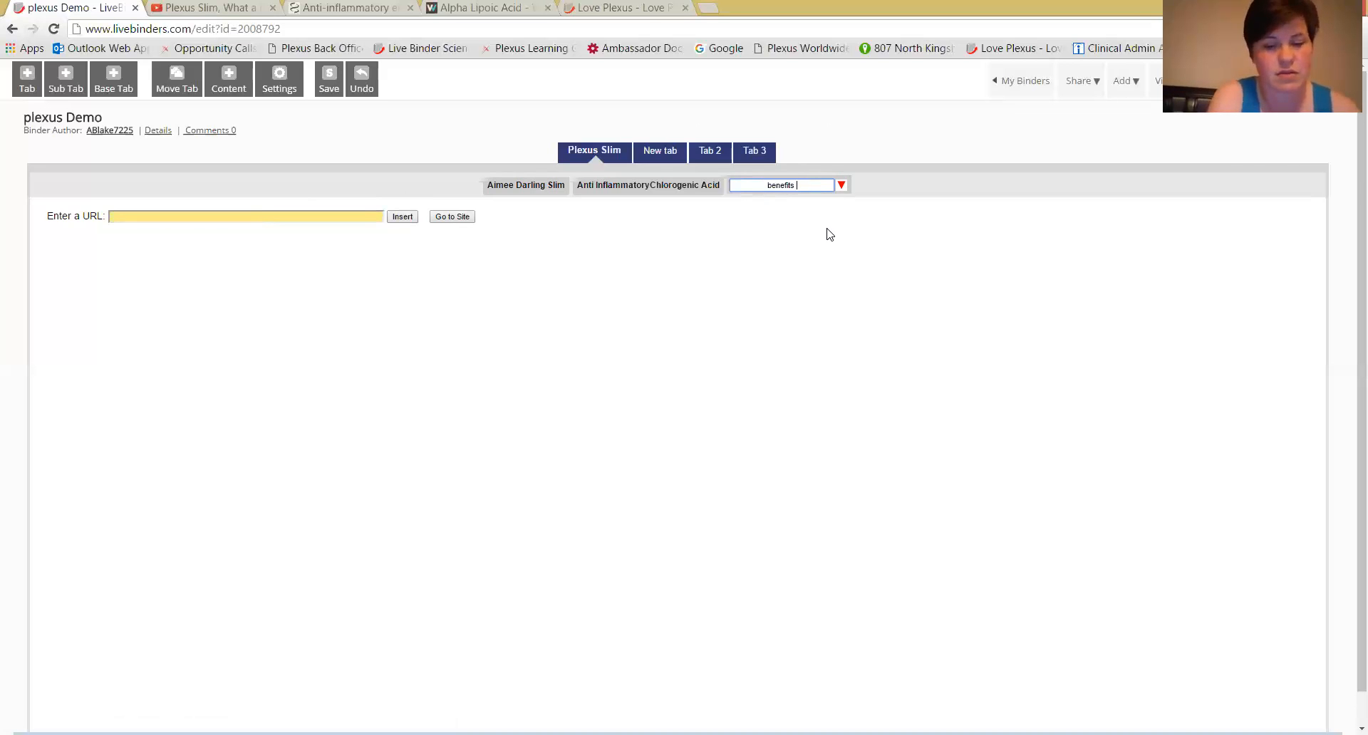
{"action": "type", "text": "of Alphajhuhghs"}
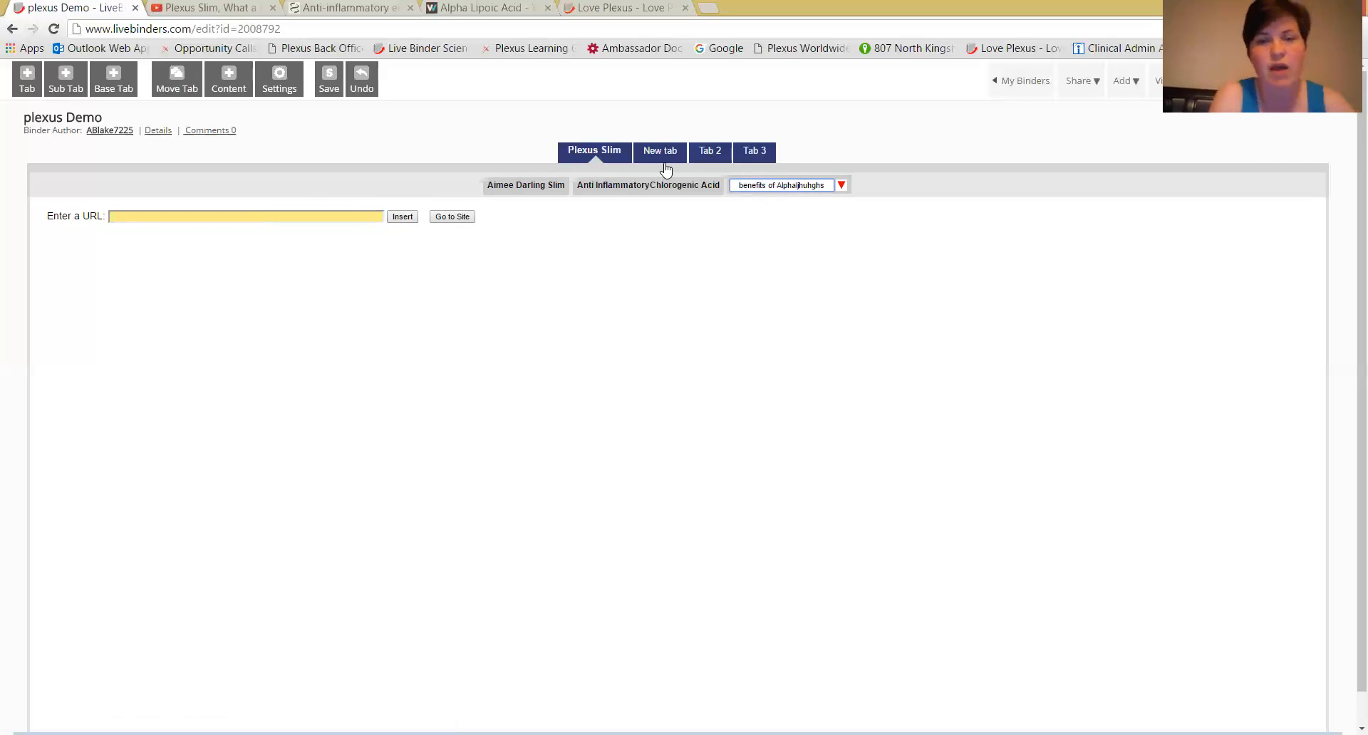
Insert the verywell article "Alpha Lipoic Acid" into the third sub tab by its URL.
{"action": "left_click", "coordinate": [350, 215]}
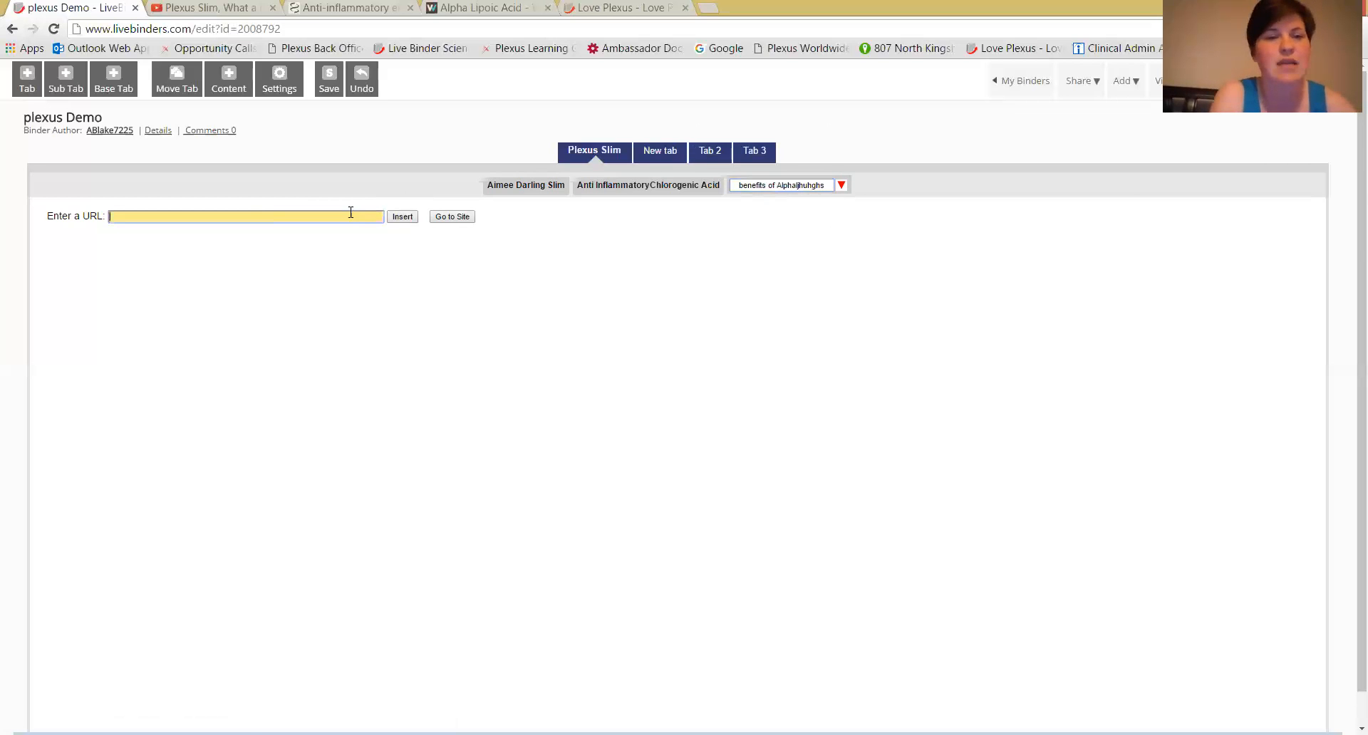
{"action": "left_click", "coordinate": [482, 10]}
{"action": "left_click", "coordinate": [428, 26]}
{"action": "key", "text": "ctrl+c"}
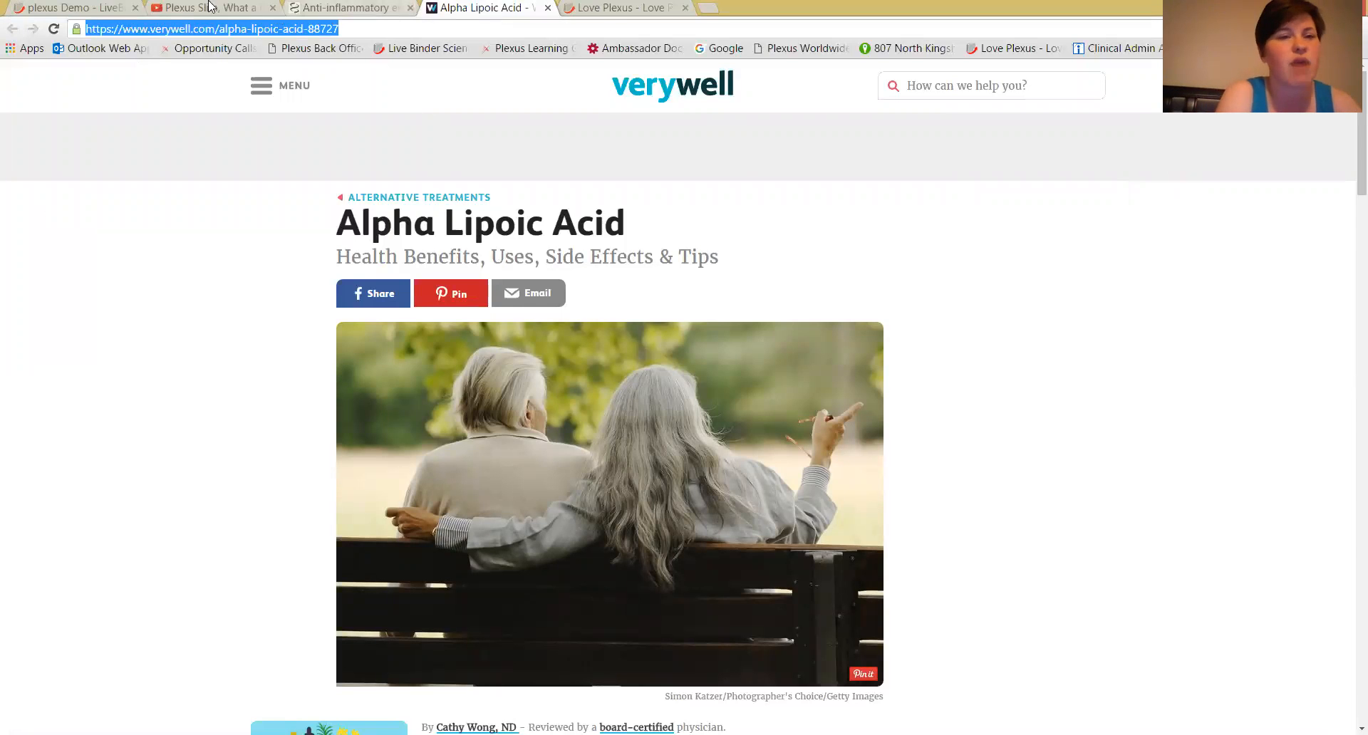
{"action": "left_click", "coordinate": [109, 10]}
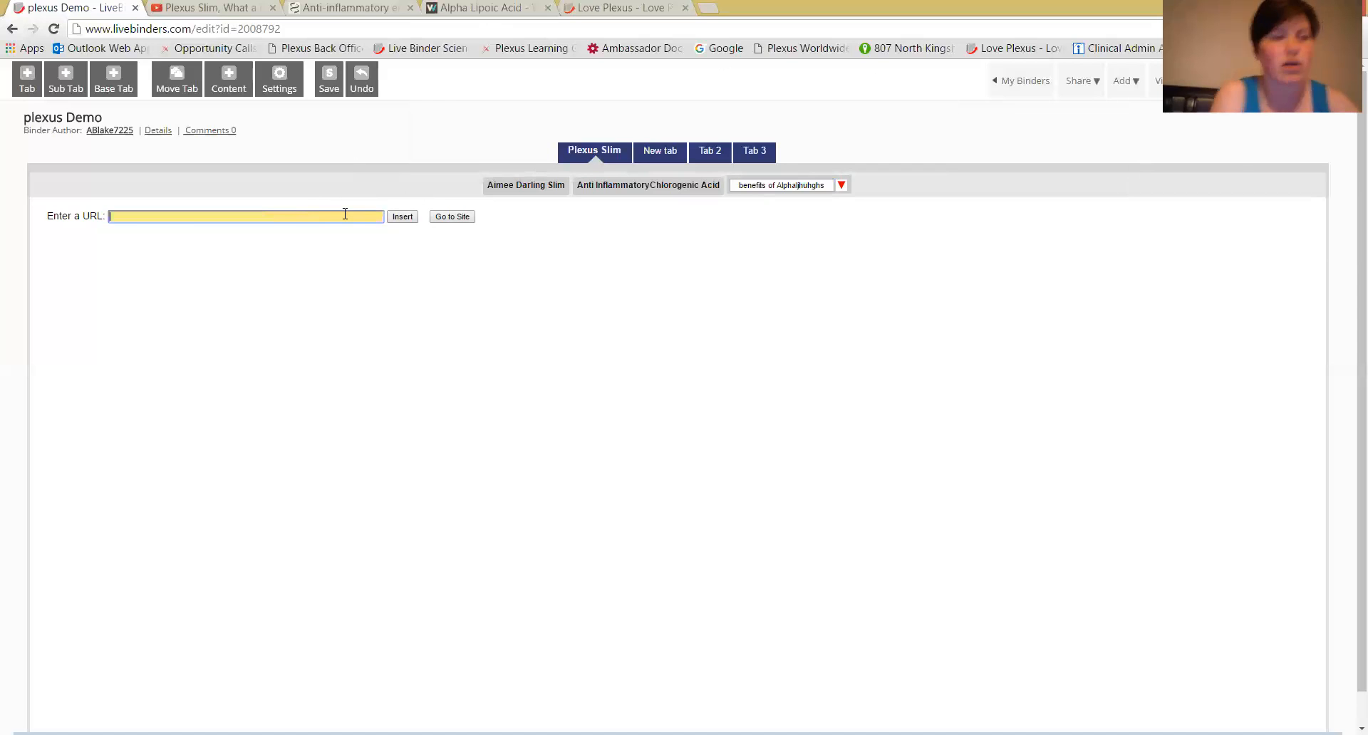
{"action": "key", "text": "ctrl+v"}
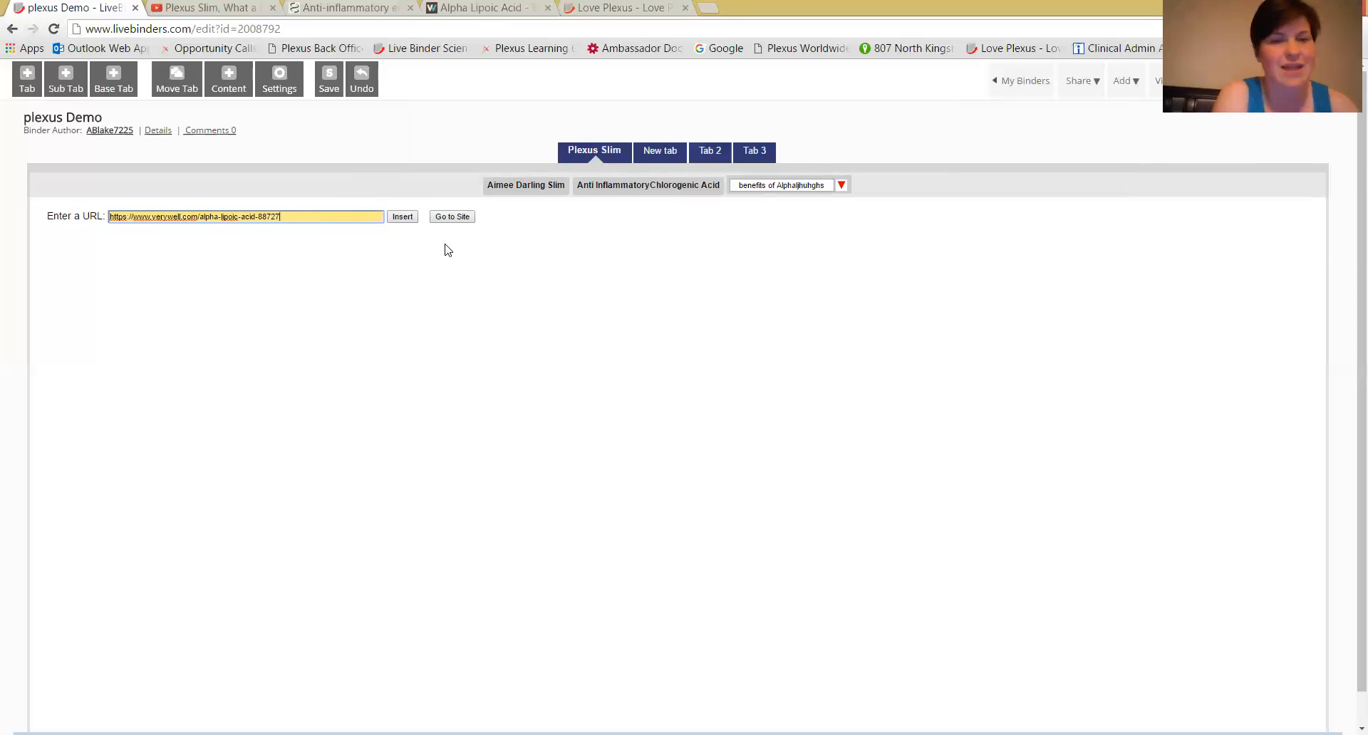
{"action": "left_click", "coordinate": [402, 217]}
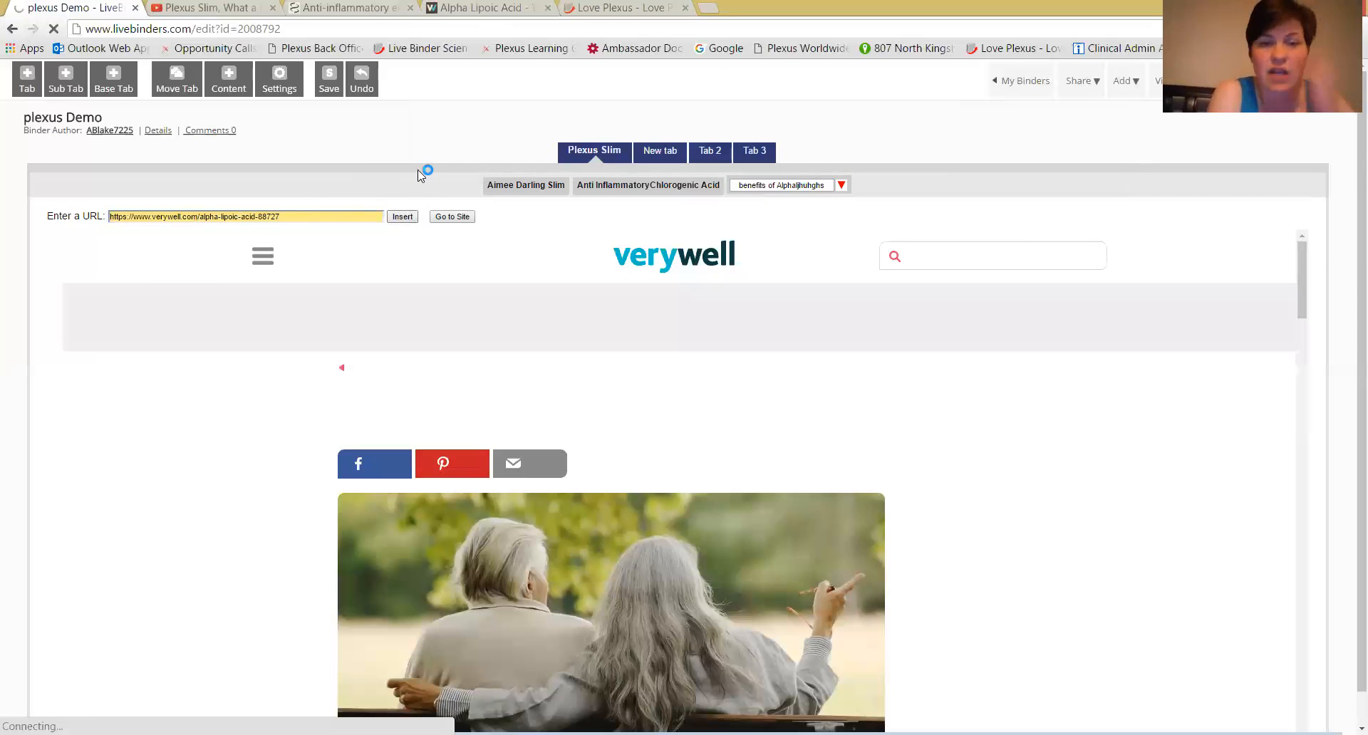
Add a fourth sub tab under Plexus Slim and name it "Slim Ingredients".
{"action": "left_click", "coordinate": [842, 186]}
{"action": "left_click", "coordinate": [883, 130]}
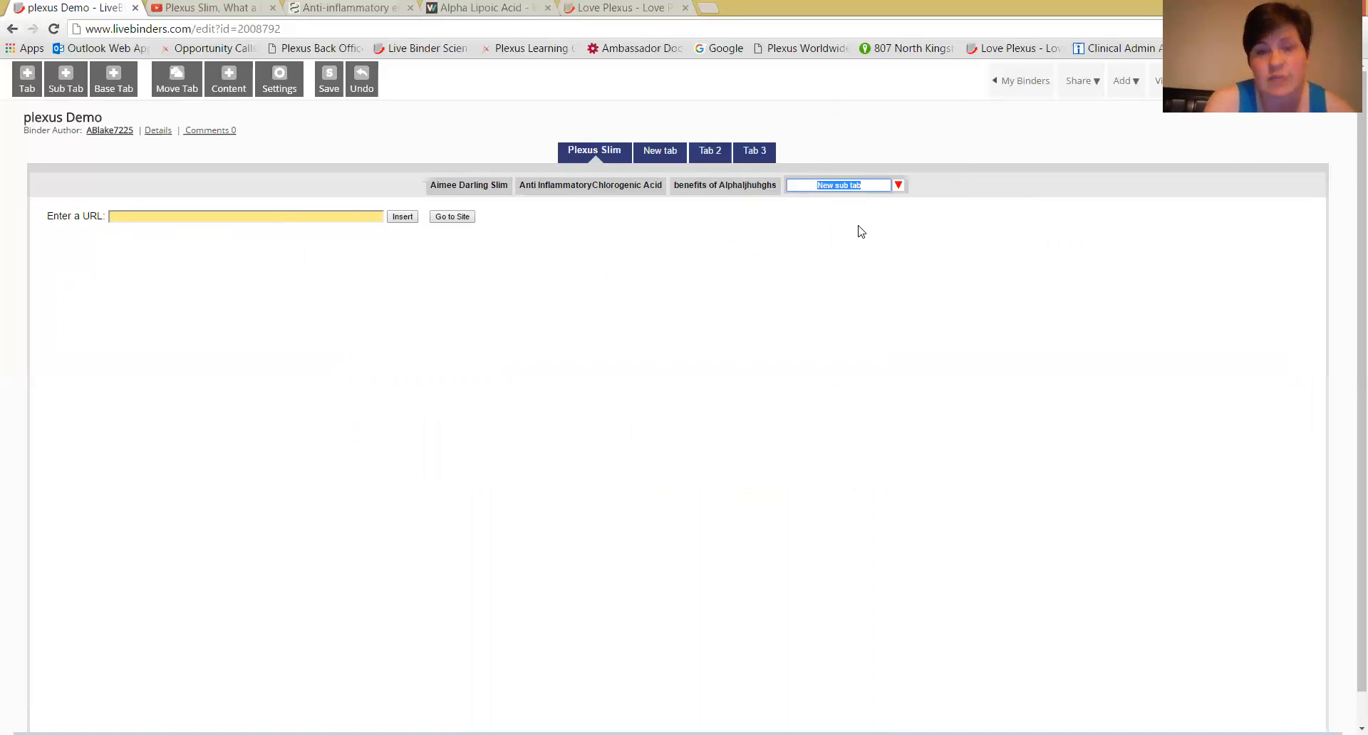
{"action": "left_click", "coordinate": [898, 185]}
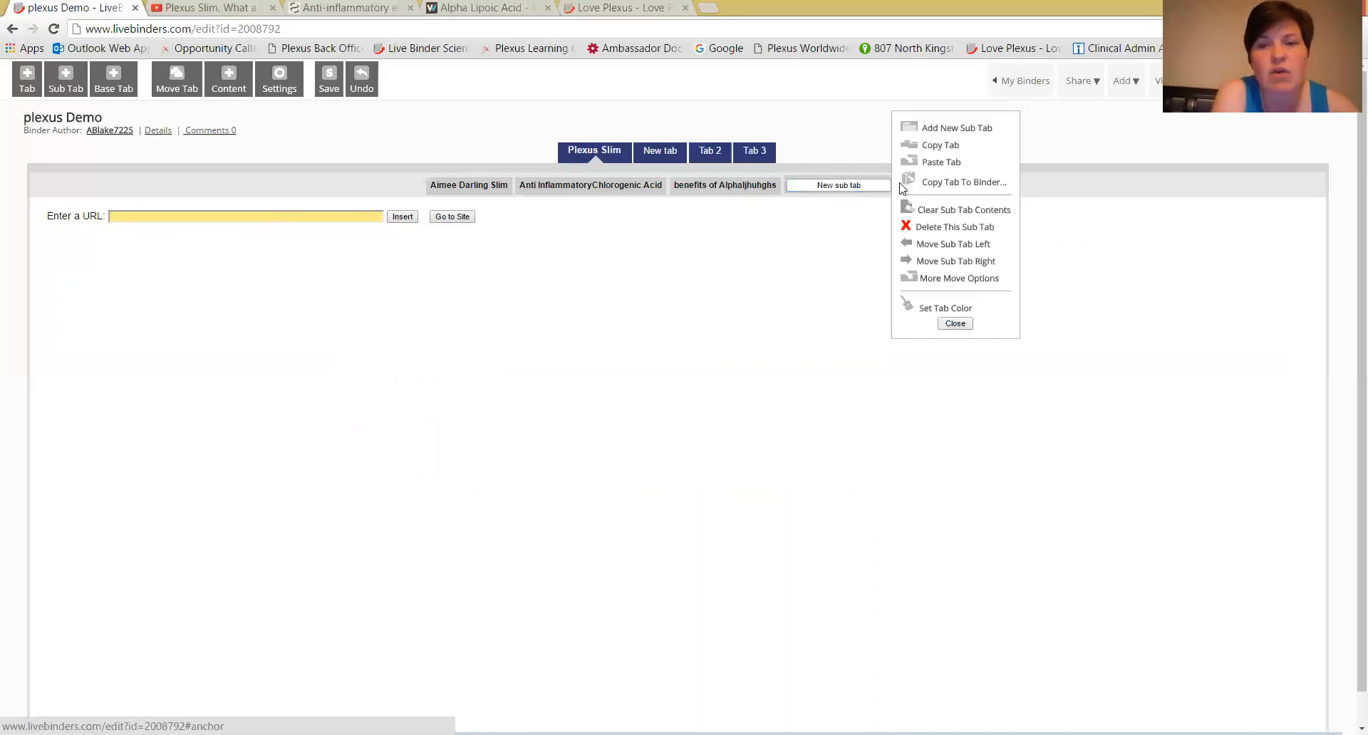
{"action": "left_click", "coordinate": [849, 186]}
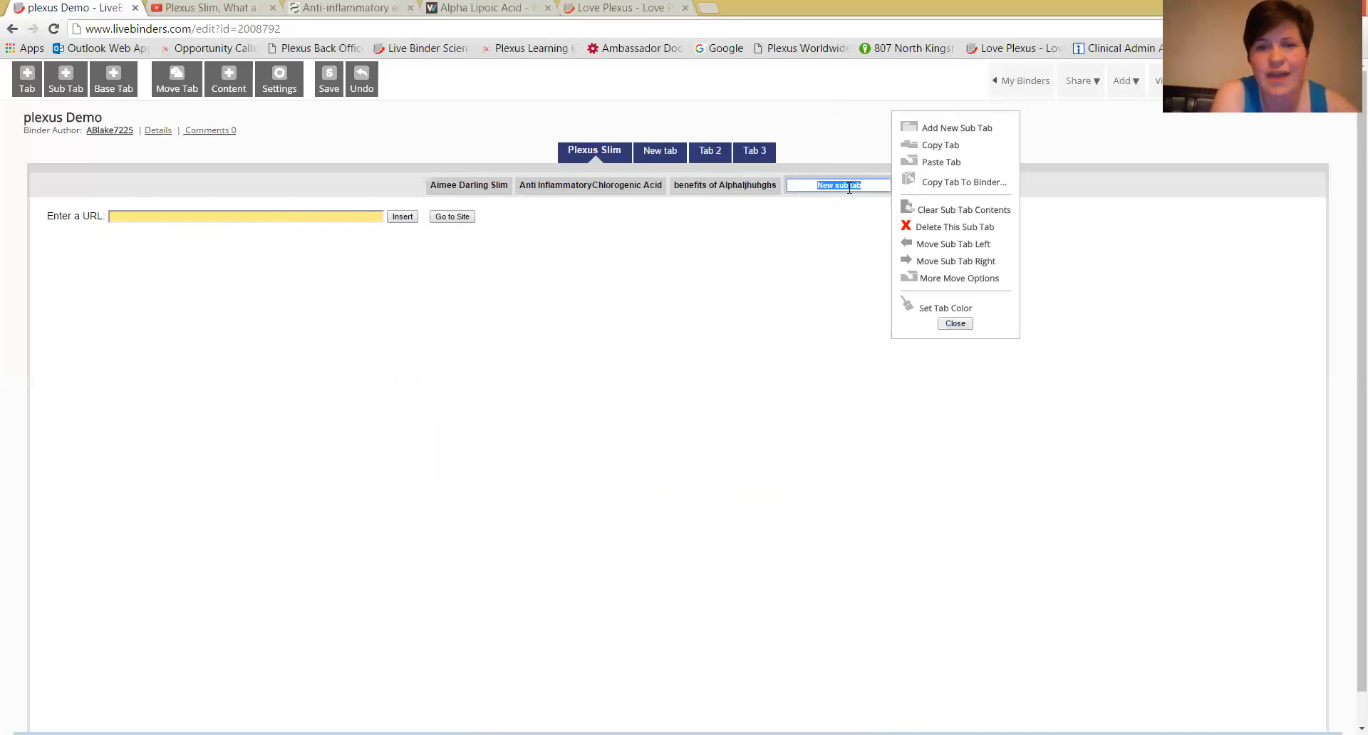
{"action": "type", "text": "Slim In"}
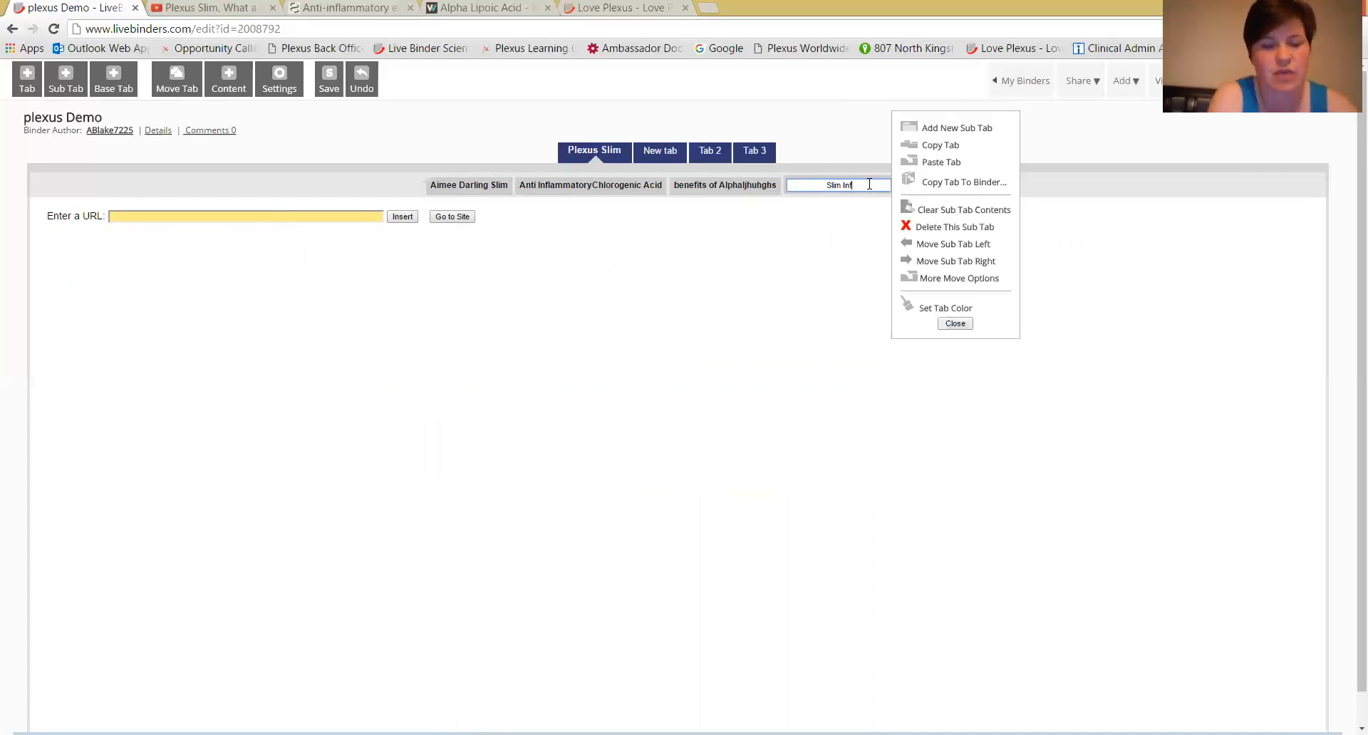
{"action": "type", "text": "gredients"}
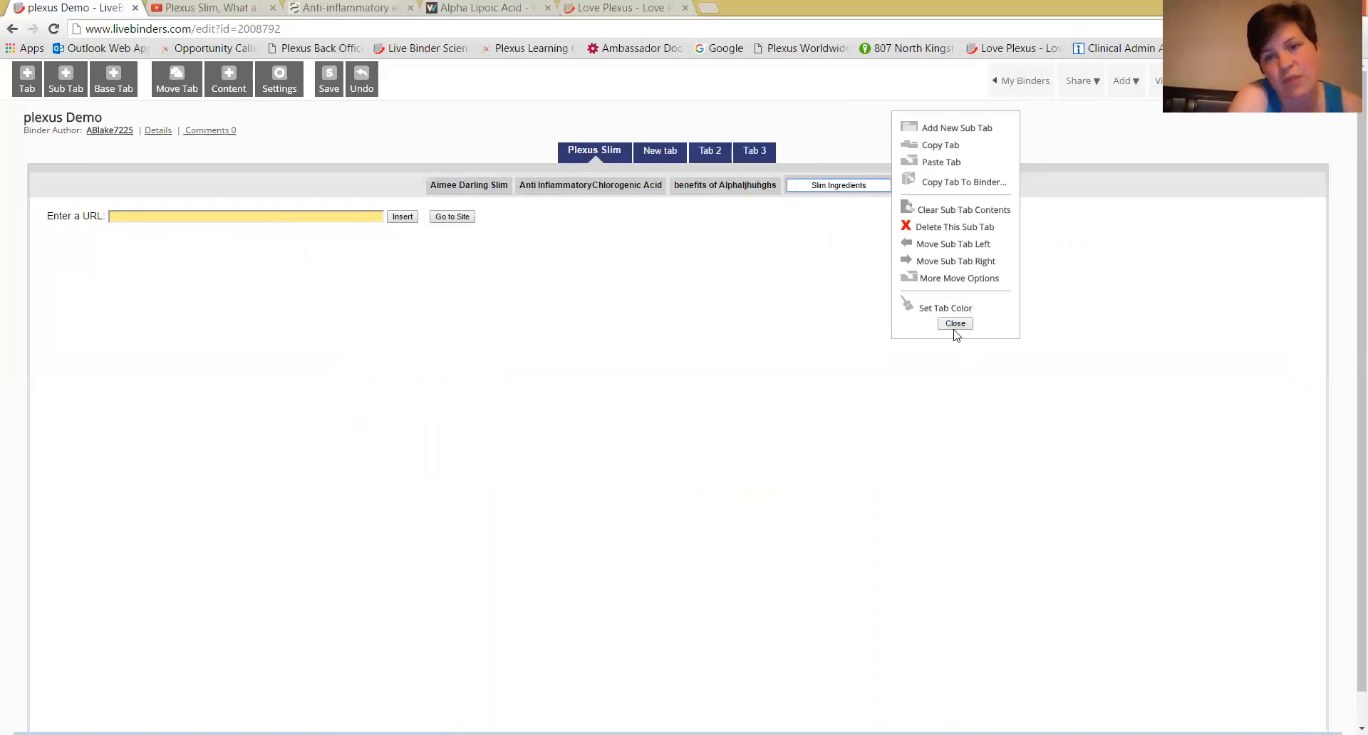
Upload "09b01 - Plexus Slim Details Ingredients and FAQs - PPT 150516.docx" from the Product Info folder to Slim Ingredients, overwriting the earlier upload.
{"action": "left_click", "coordinate": [227, 83]}
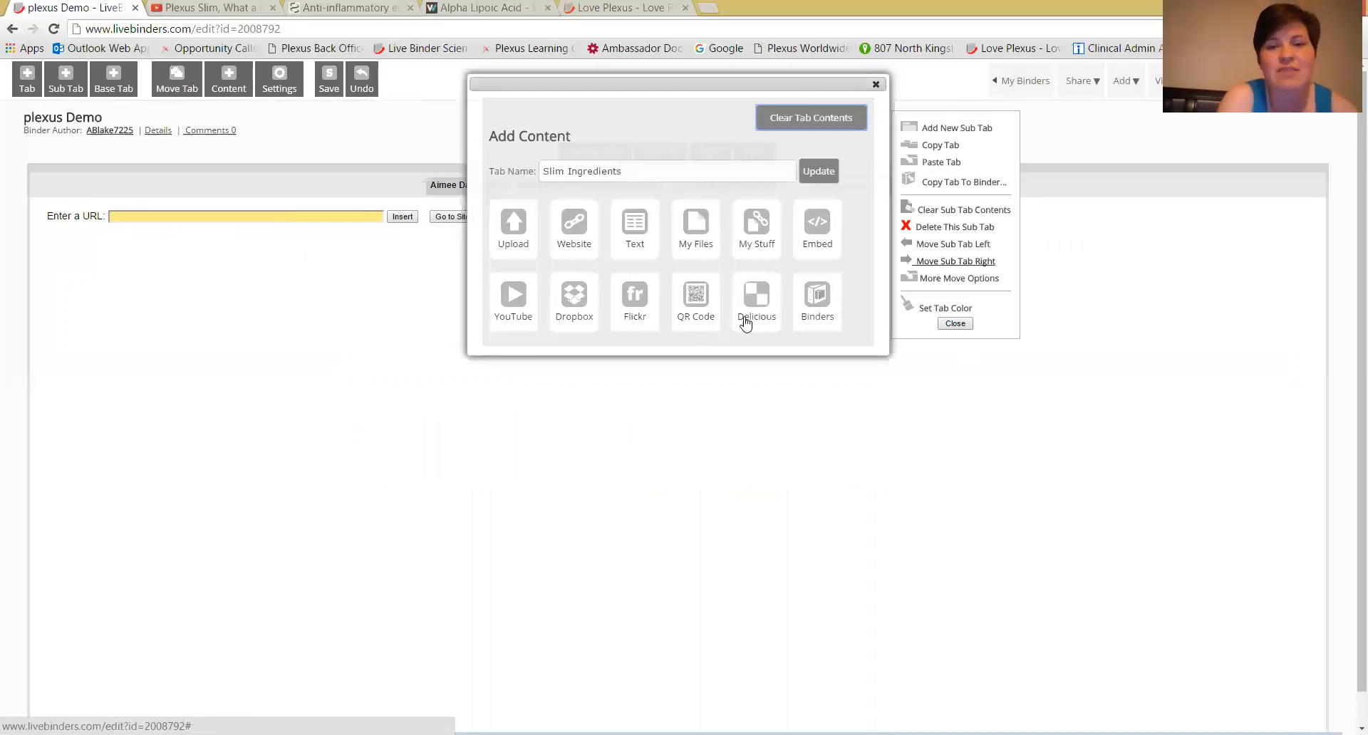
{"action": "left_click", "coordinate": [516, 234]}
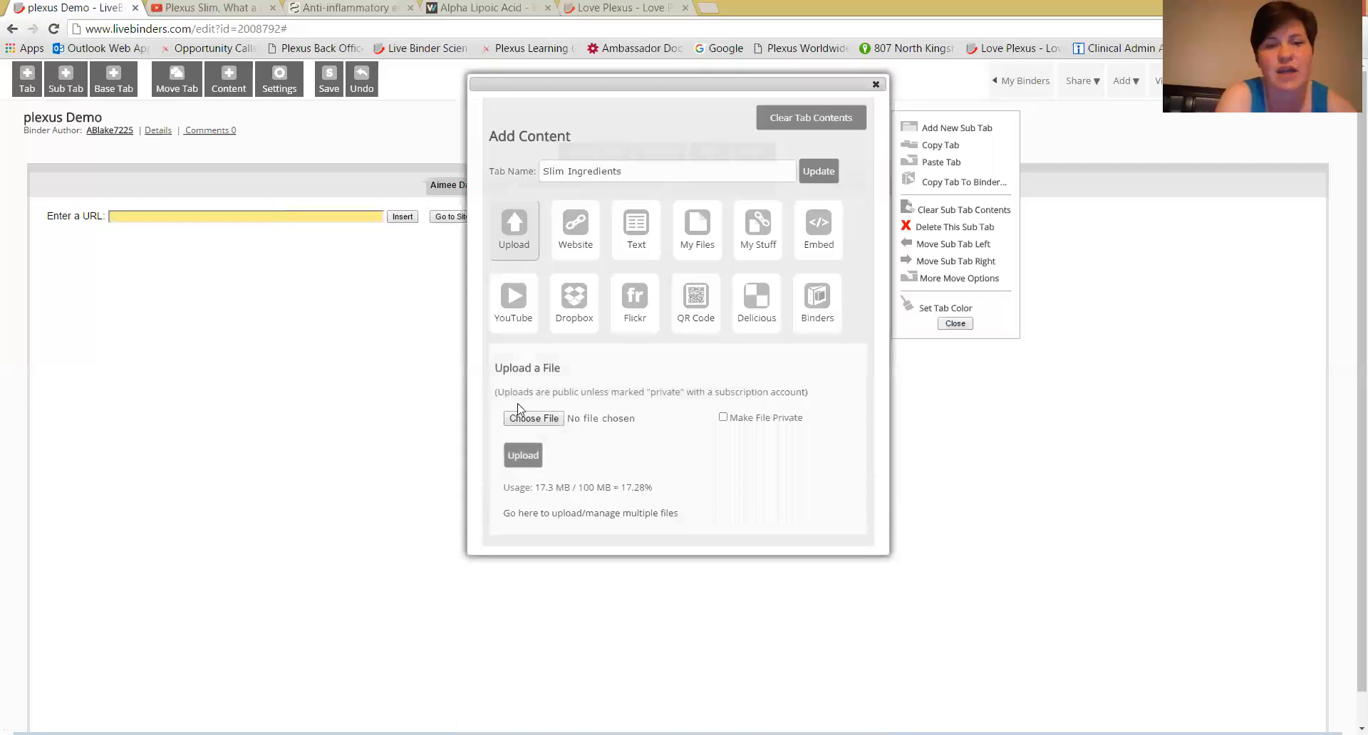
{"action": "left_click", "coordinate": [529, 419]}
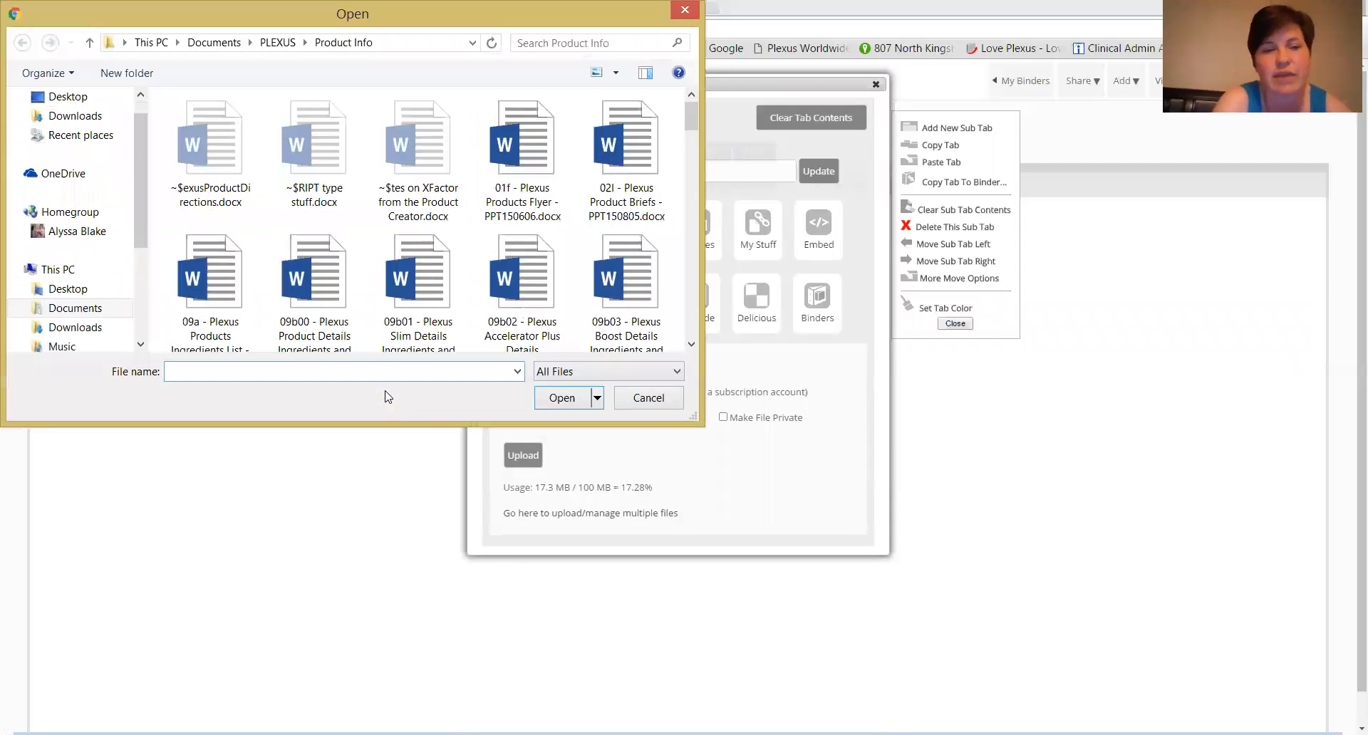
{"action": "left_click_drag", "start_coordinate": [142, 171], "coordinate": [93, 242]}
{"action": "left_click", "coordinate": [78, 250]}
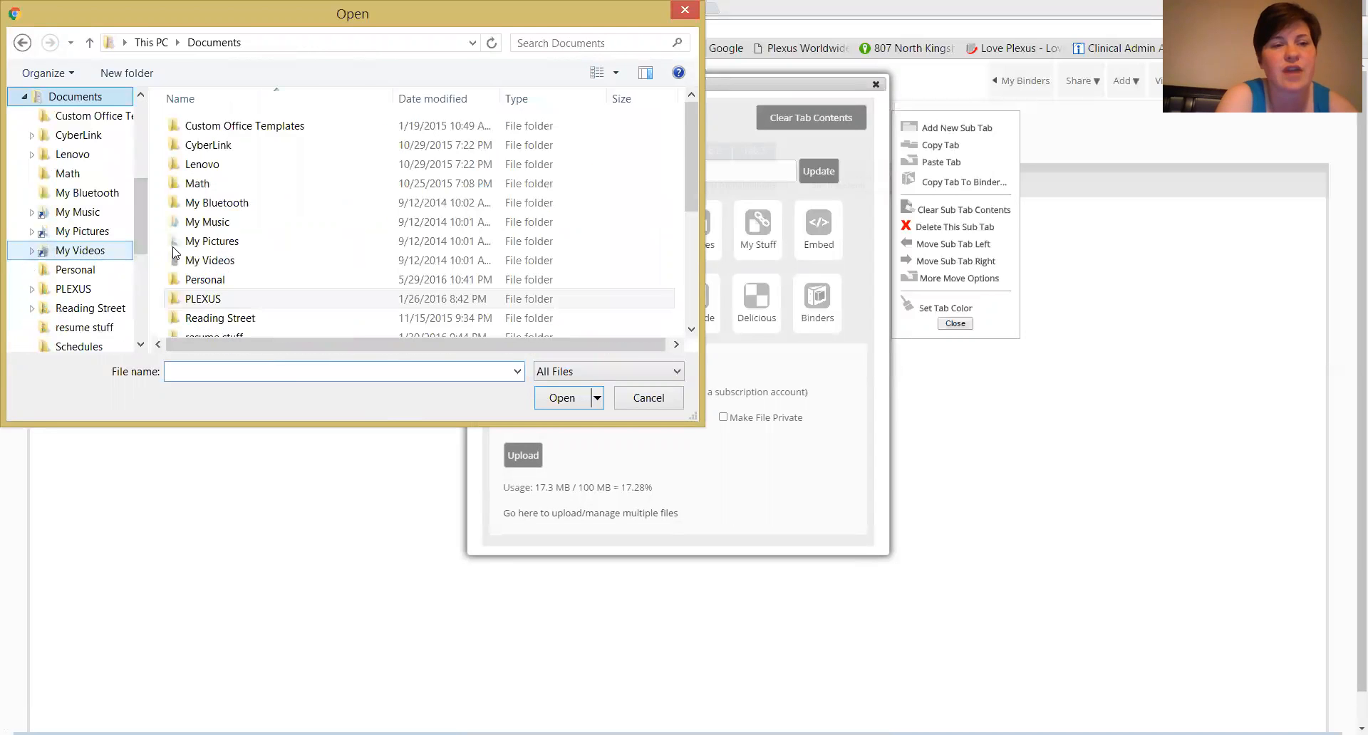
{"action": "double_click", "coordinate": [207, 299]}
{"action": "double_click", "coordinate": [212, 279]}
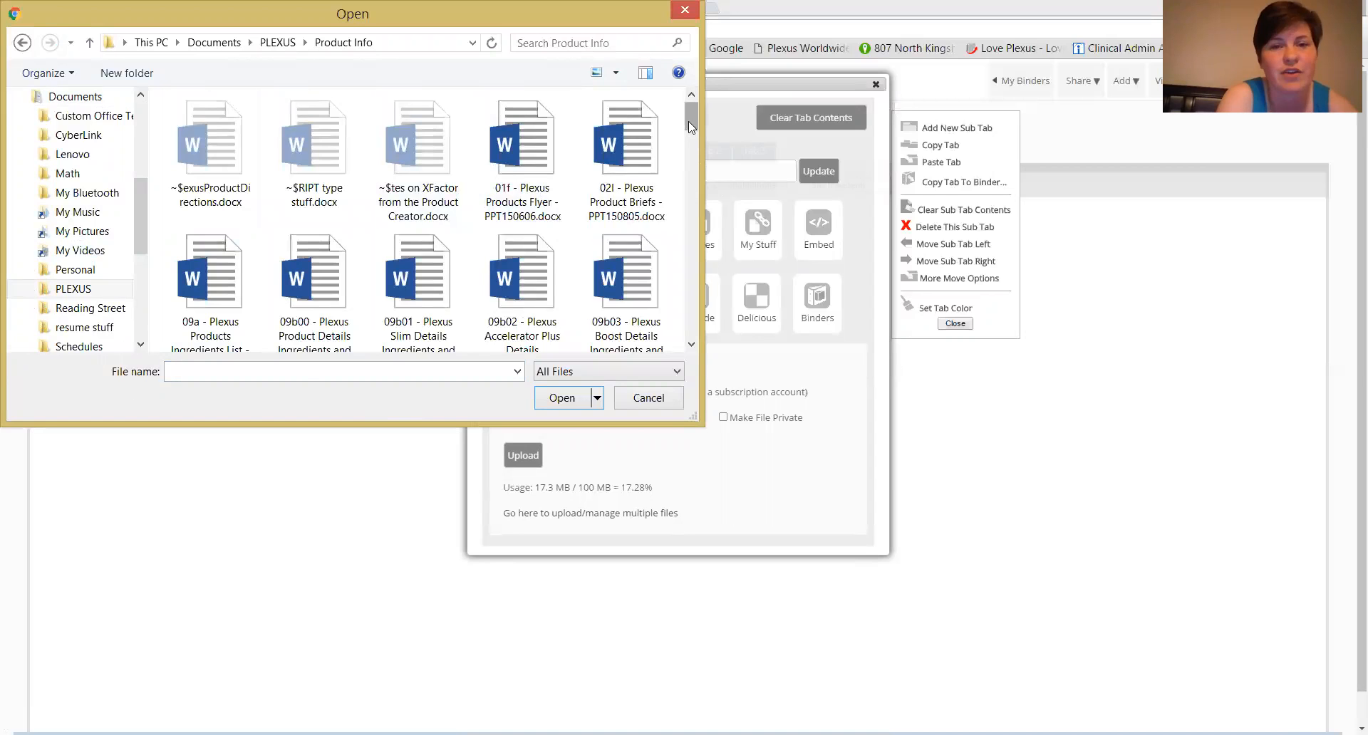
{"action": "left_click", "coordinate": [409, 313]}
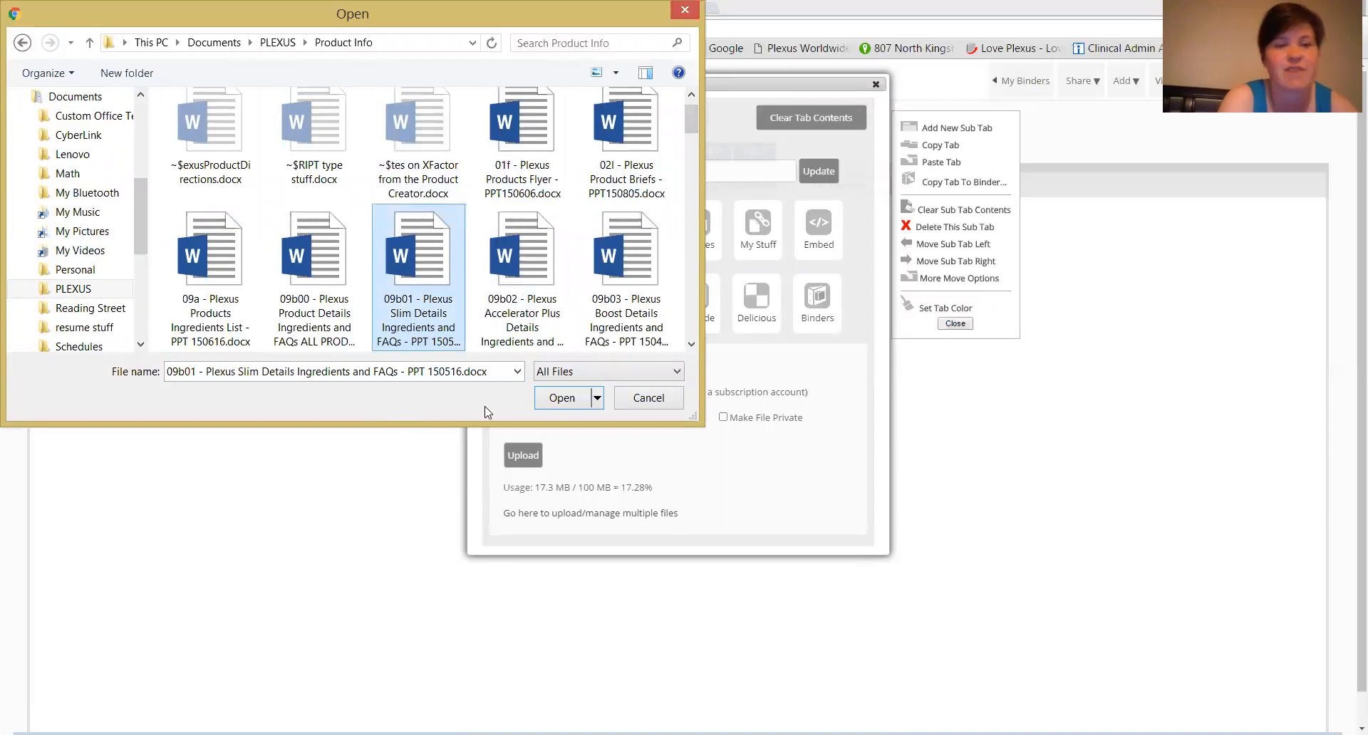
{"action": "left_click", "coordinate": [559, 398]}
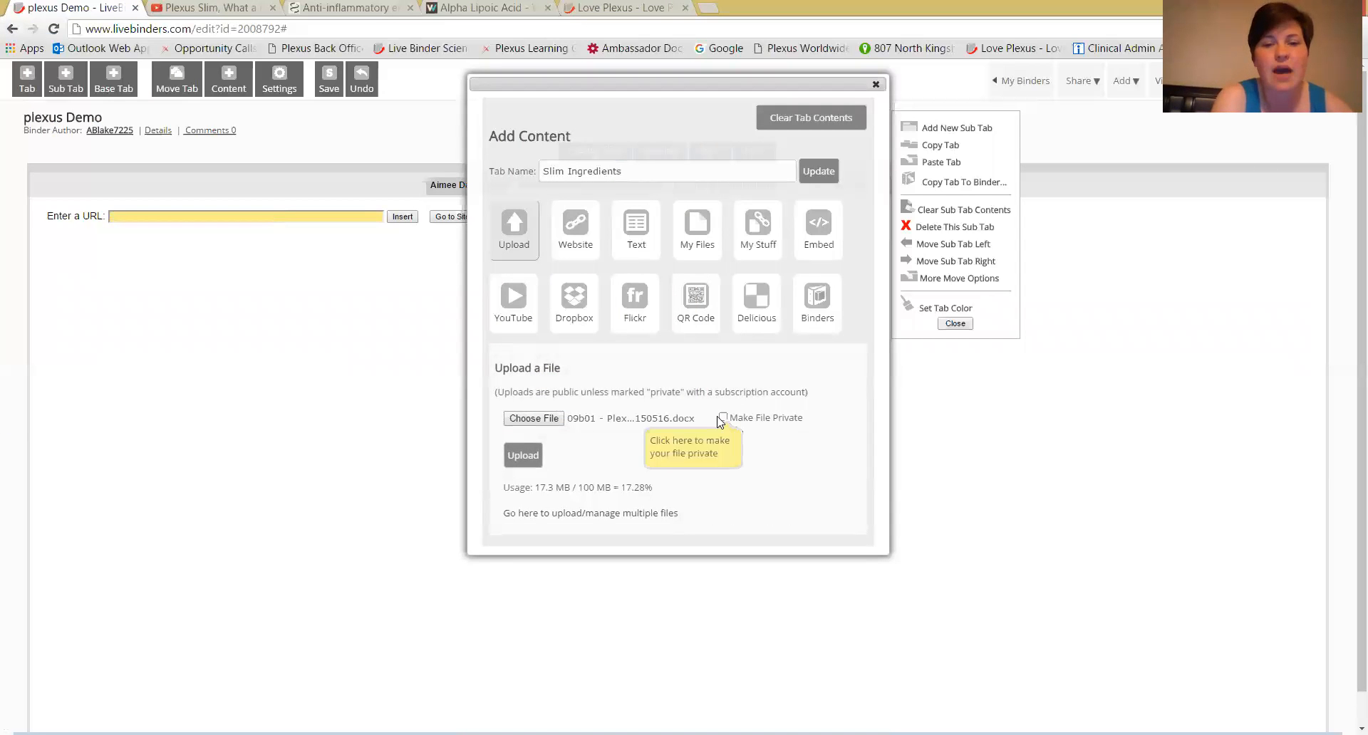
{"action": "left_click", "coordinate": [523, 458]}
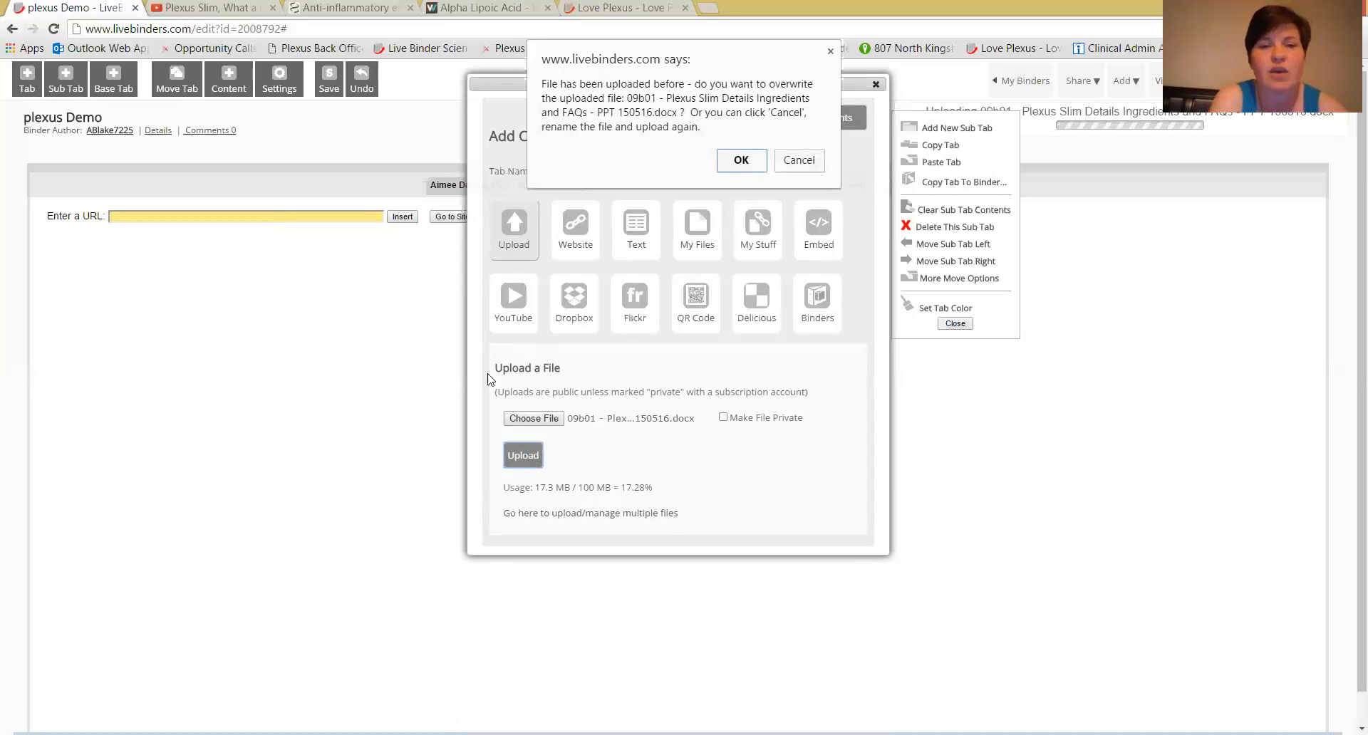
{"action": "left_click", "coordinate": [741, 161]}
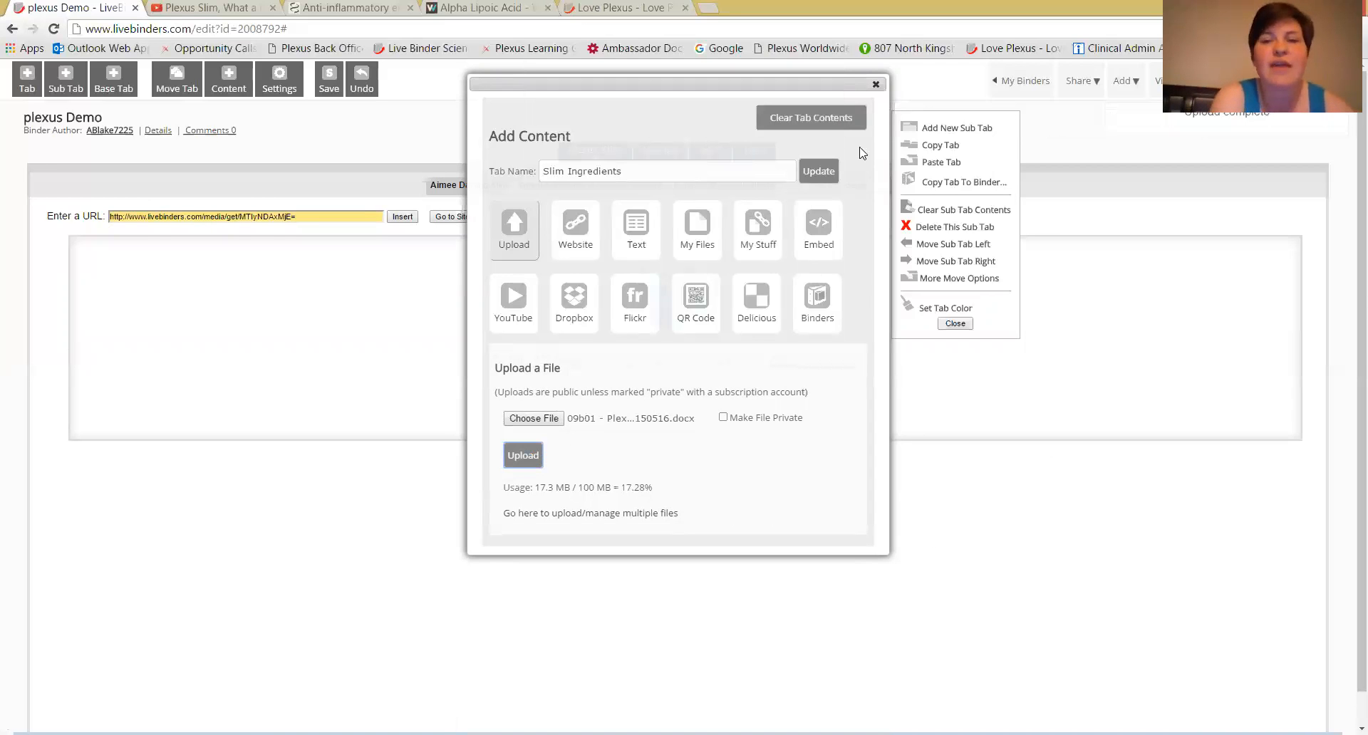
Add a fifth sub tab under Plexus Slim and name it "Slim Graphic".
{"action": "left_click", "coordinate": [876, 86]}
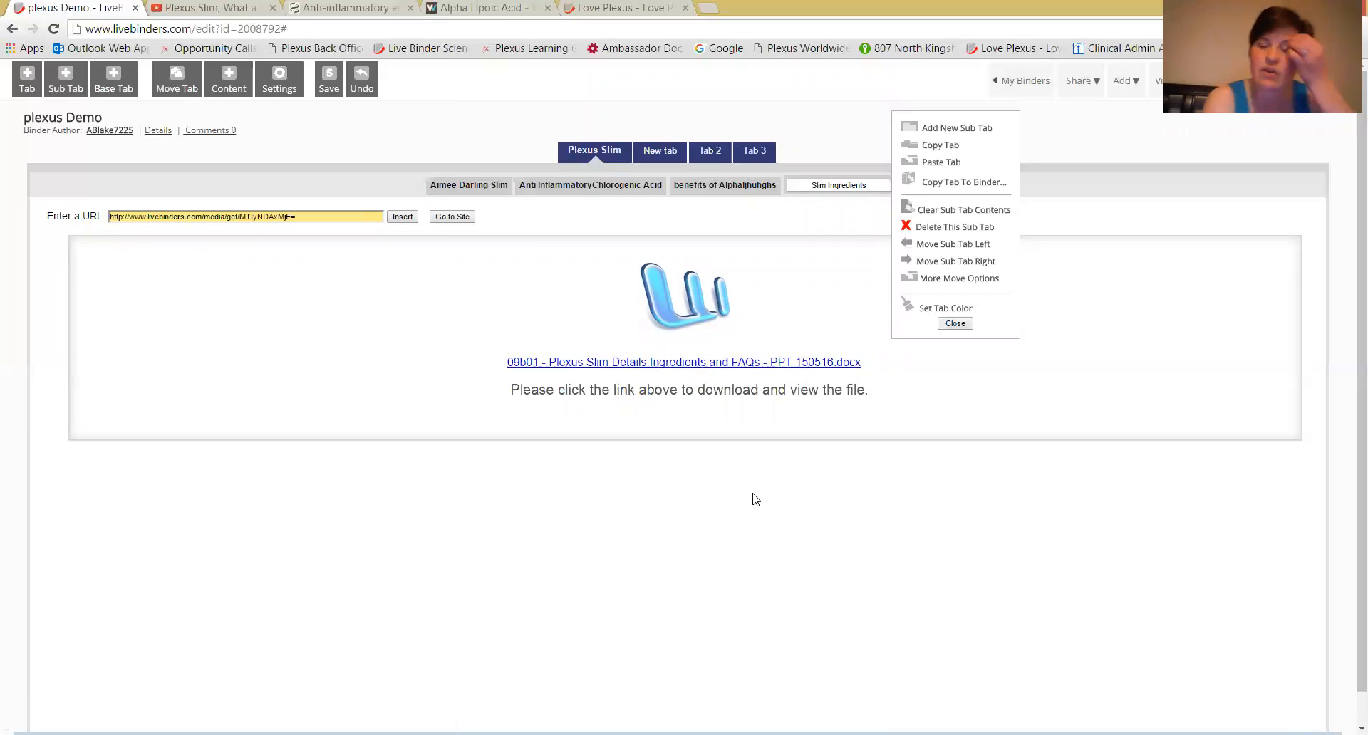
{"action": "left_click", "coordinate": [952, 323]}
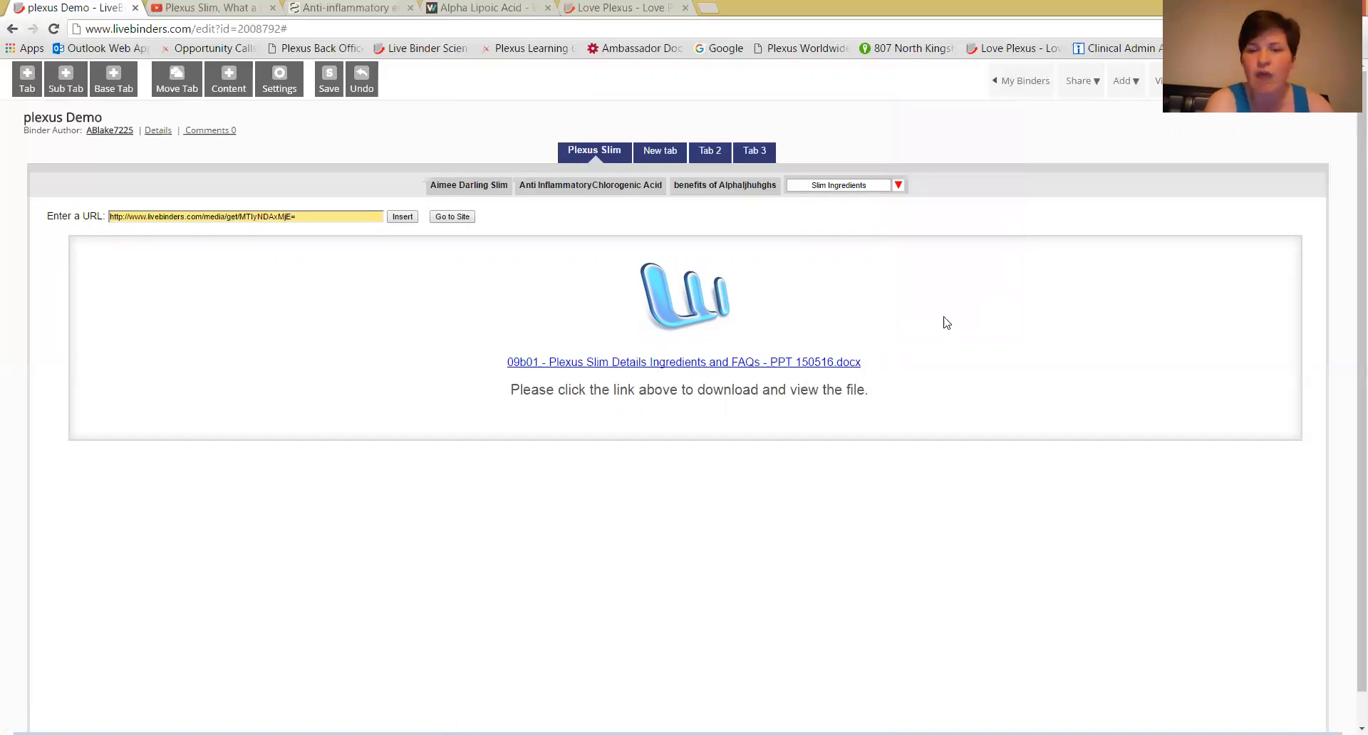
{"action": "left_click", "coordinate": [898, 185]}
{"action": "left_click", "coordinate": [946, 136]}
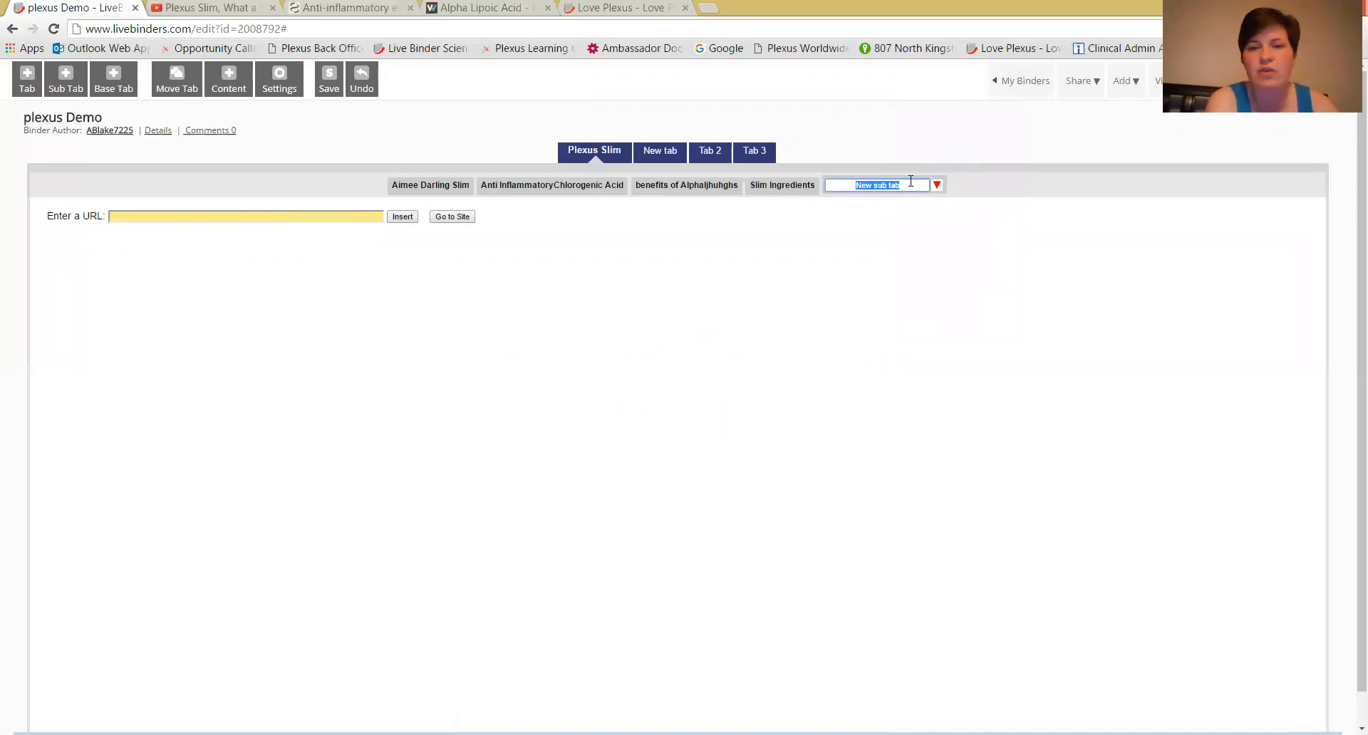
{"action": "type", "text": "Slim Graphic"}
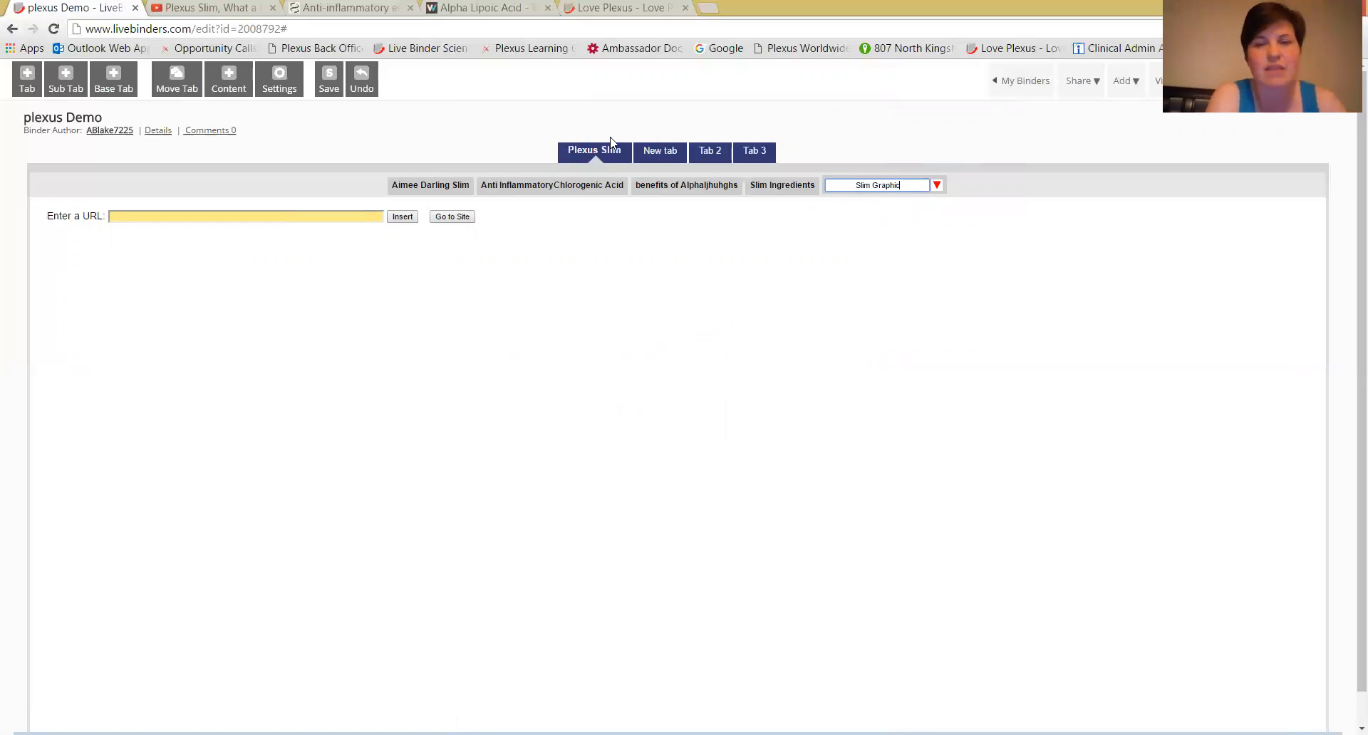
Upload "Plexus Slim Ingredients.jpg" from the Product Info folder to the Slim Graphic sub tab, overwriting the earlier upload.
{"action": "left_click", "coordinate": [228, 87]}
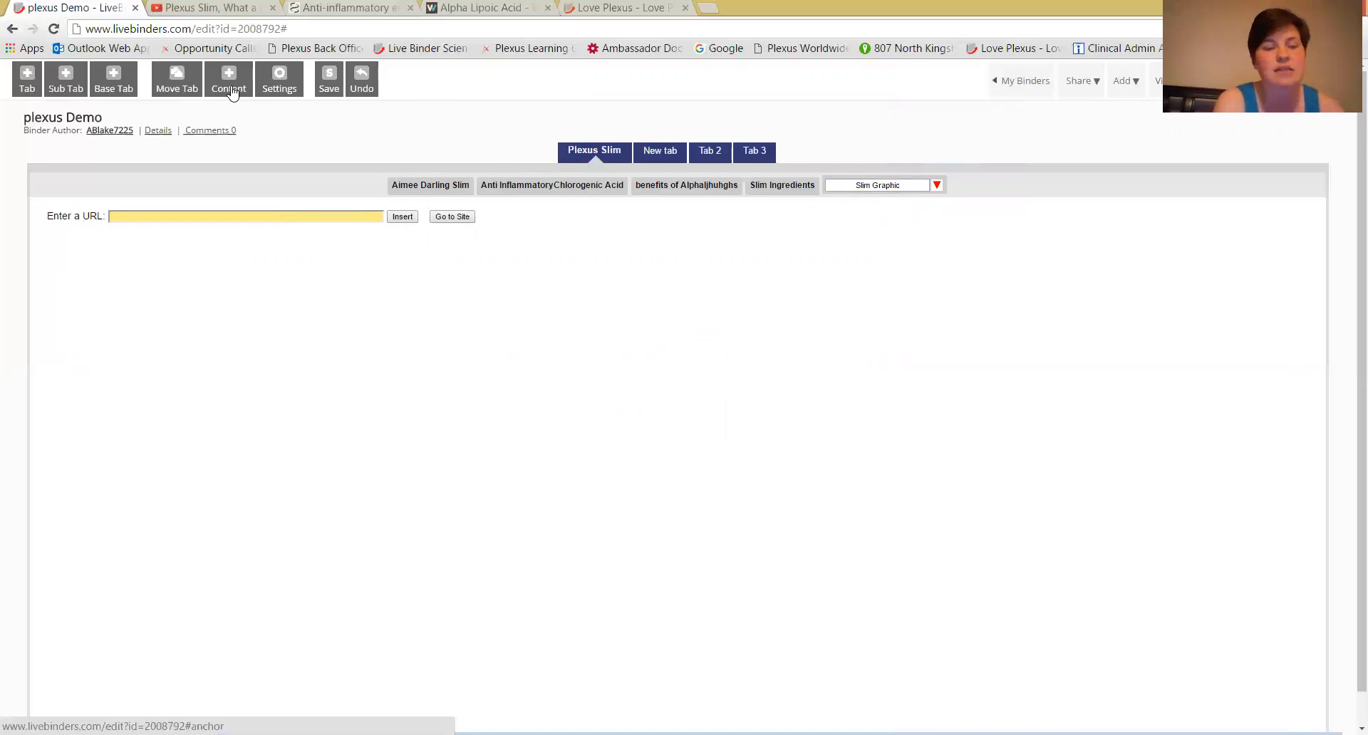
{"action": "left_click", "coordinate": [229, 89]}
{"action": "left_click", "coordinate": [501, 228]}
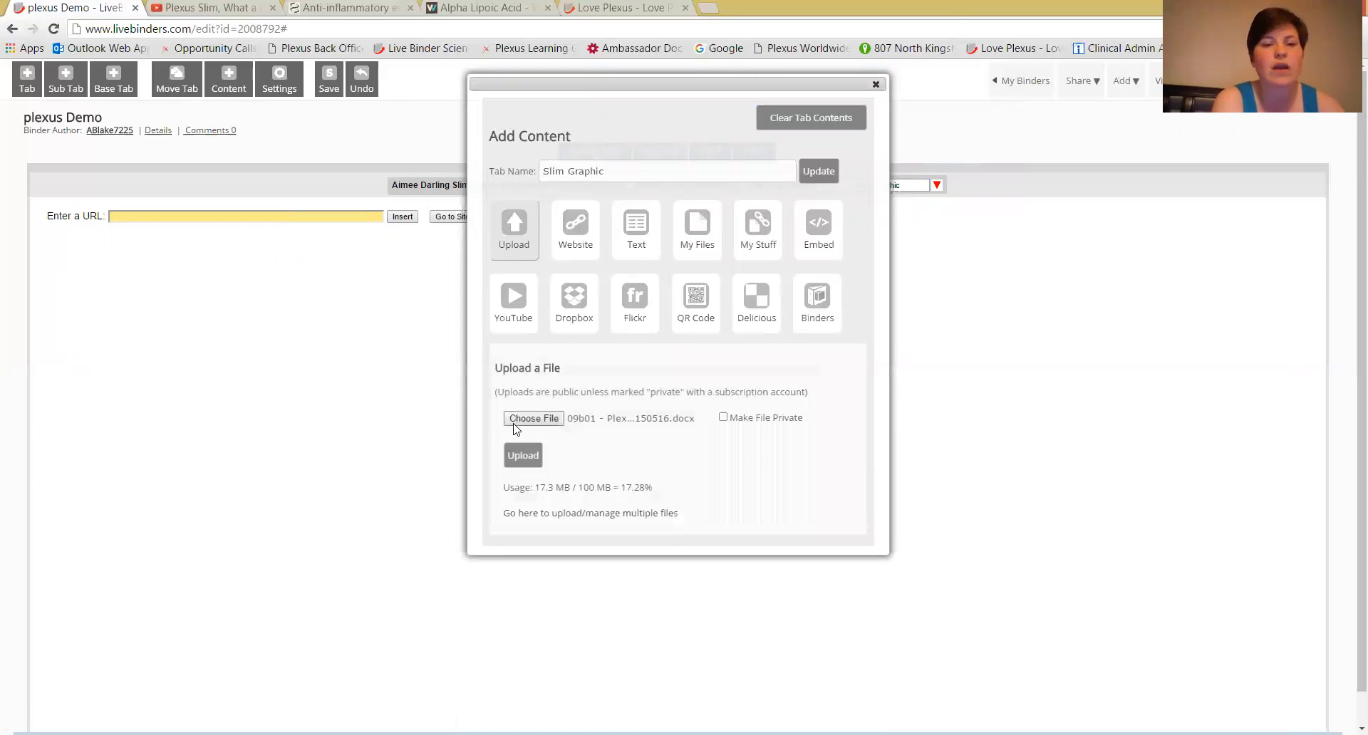
{"action": "left_click", "coordinate": [515, 421]}
{"action": "left_click_drag", "start_coordinate": [694, 116], "coordinate": [697, 269]}
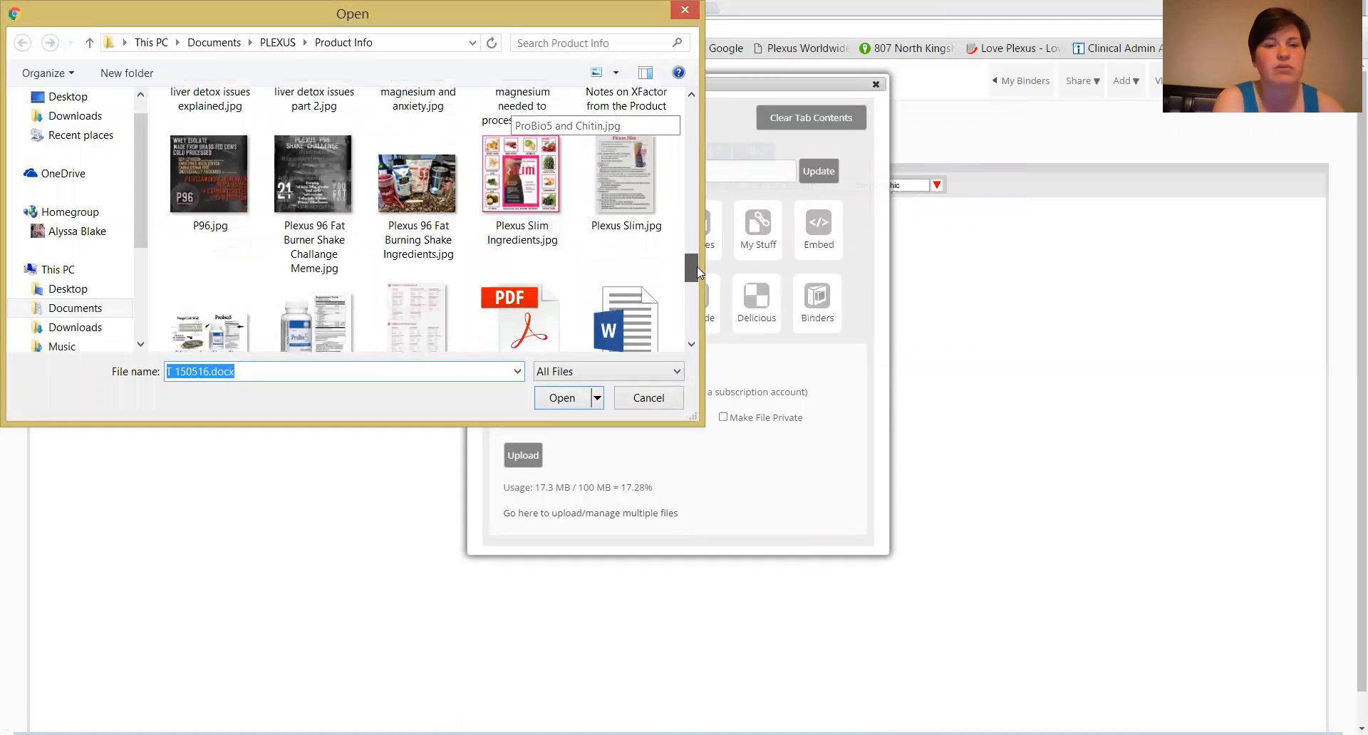
{"action": "left_click", "coordinate": [520, 179]}
{"action": "left_click", "coordinate": [565, 399]}
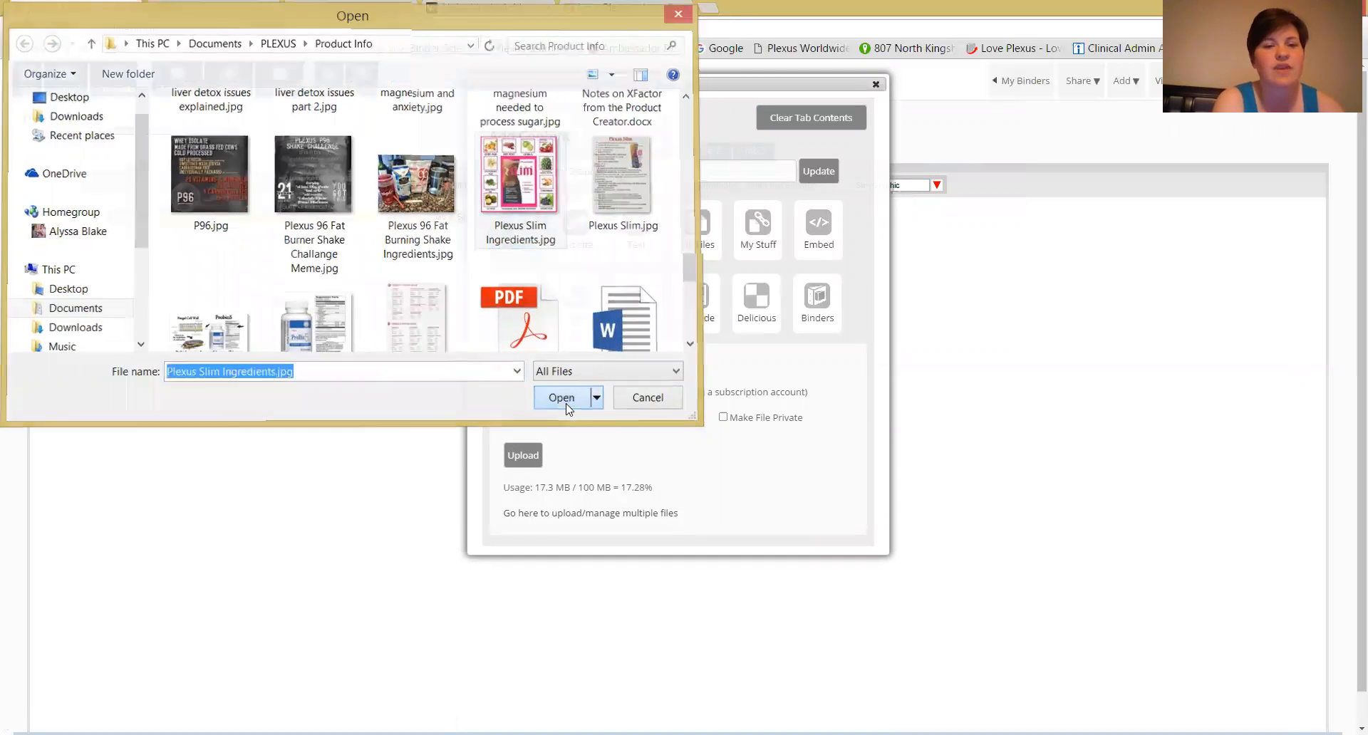
{"action": "left_click", "coordinate": [523, 456]}
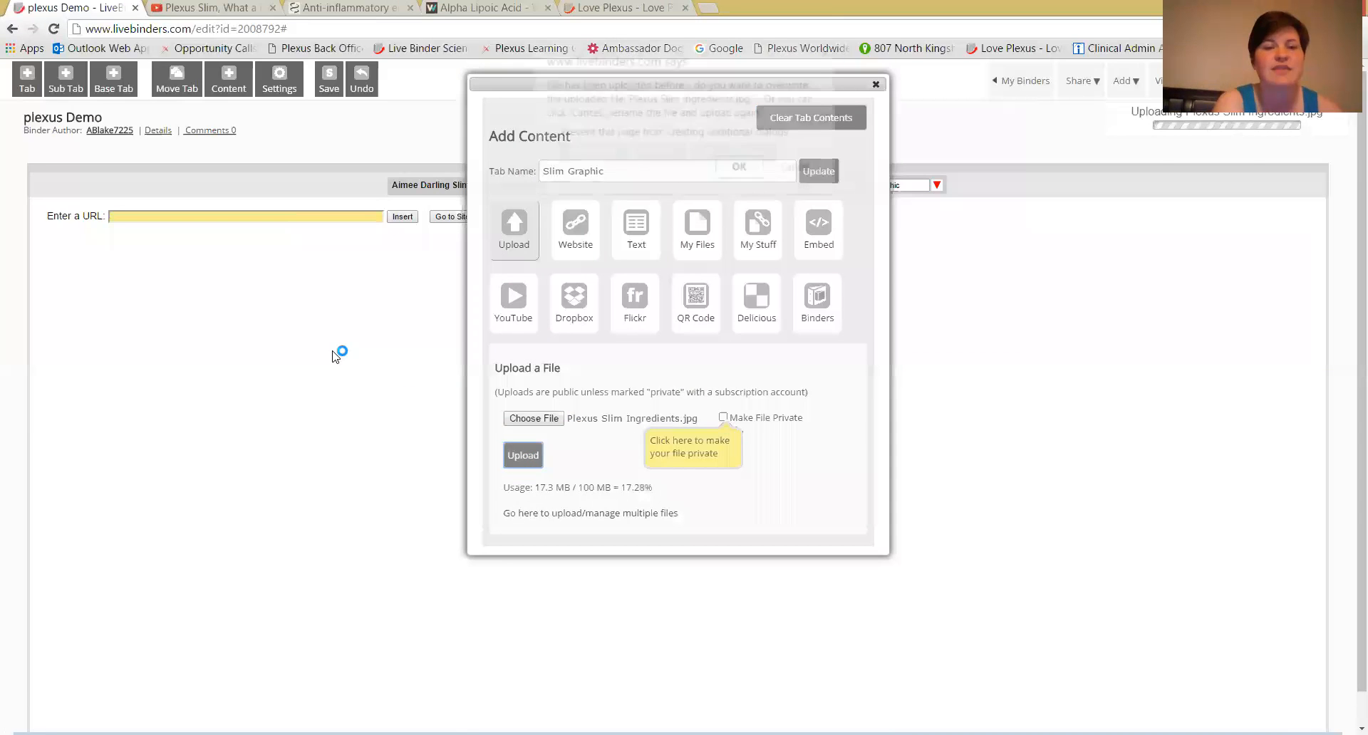
{"action": "left_click", "coordinate": [748, 167]}
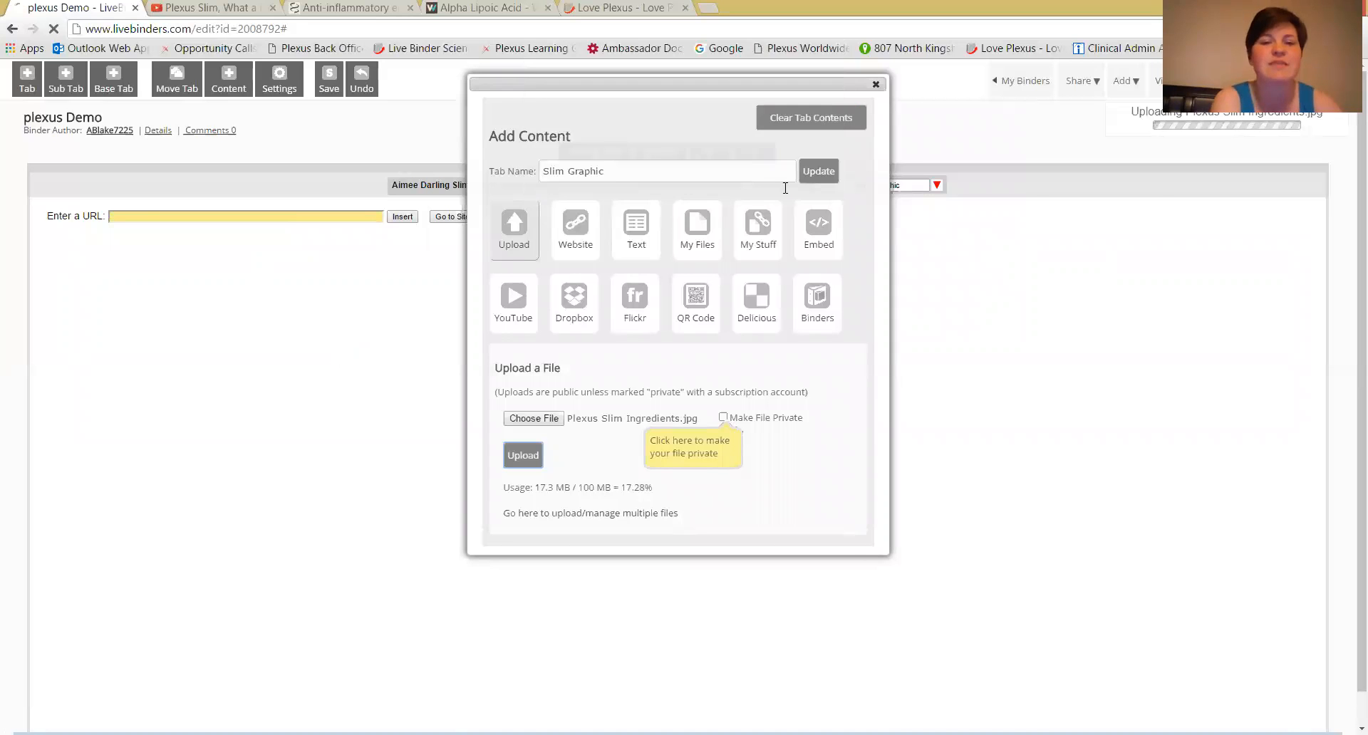
{"action": "left_click", "coordinate": [875, 84]}
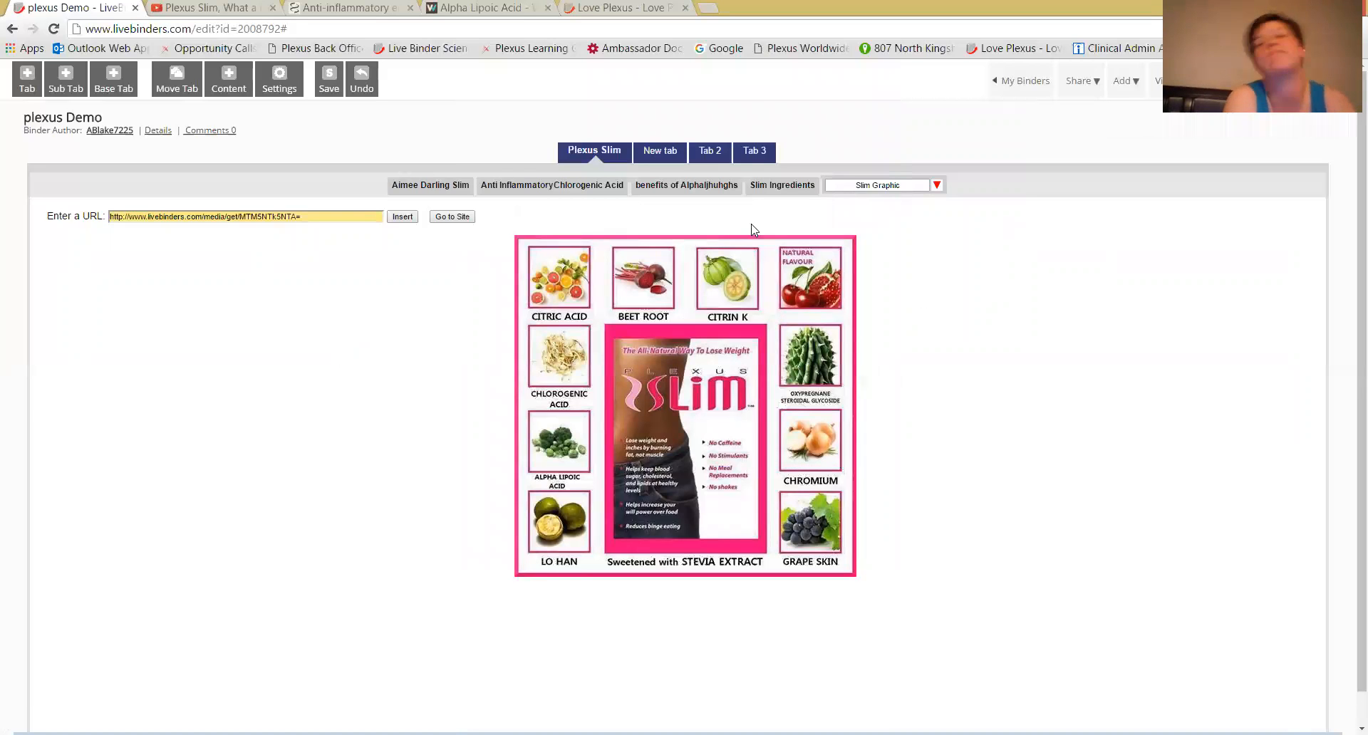
Set the Plexus Slim tab's color to pink eb0ed8 and show its first sub tab with the video.
{"action": "left_click", "coordinate": [614, 153]}
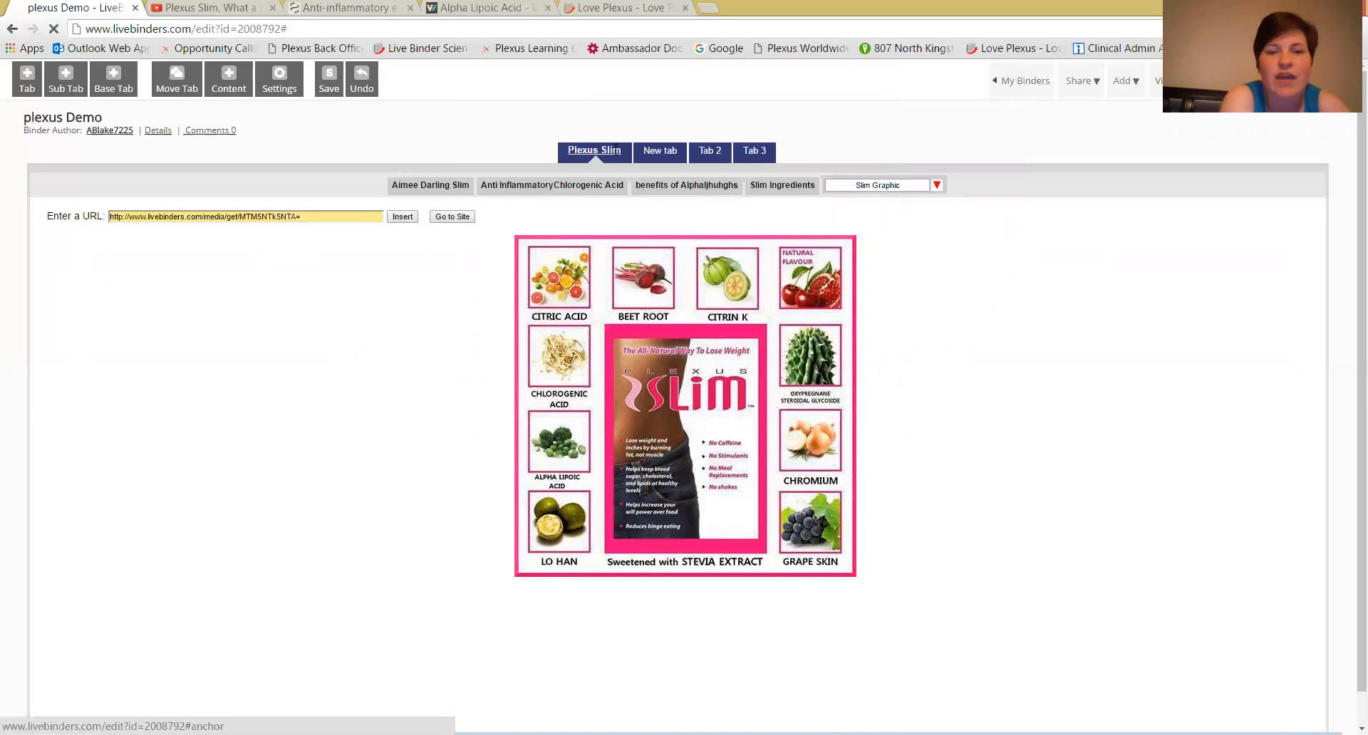
{"action": "left_click", "coordinate": [645, 155]}
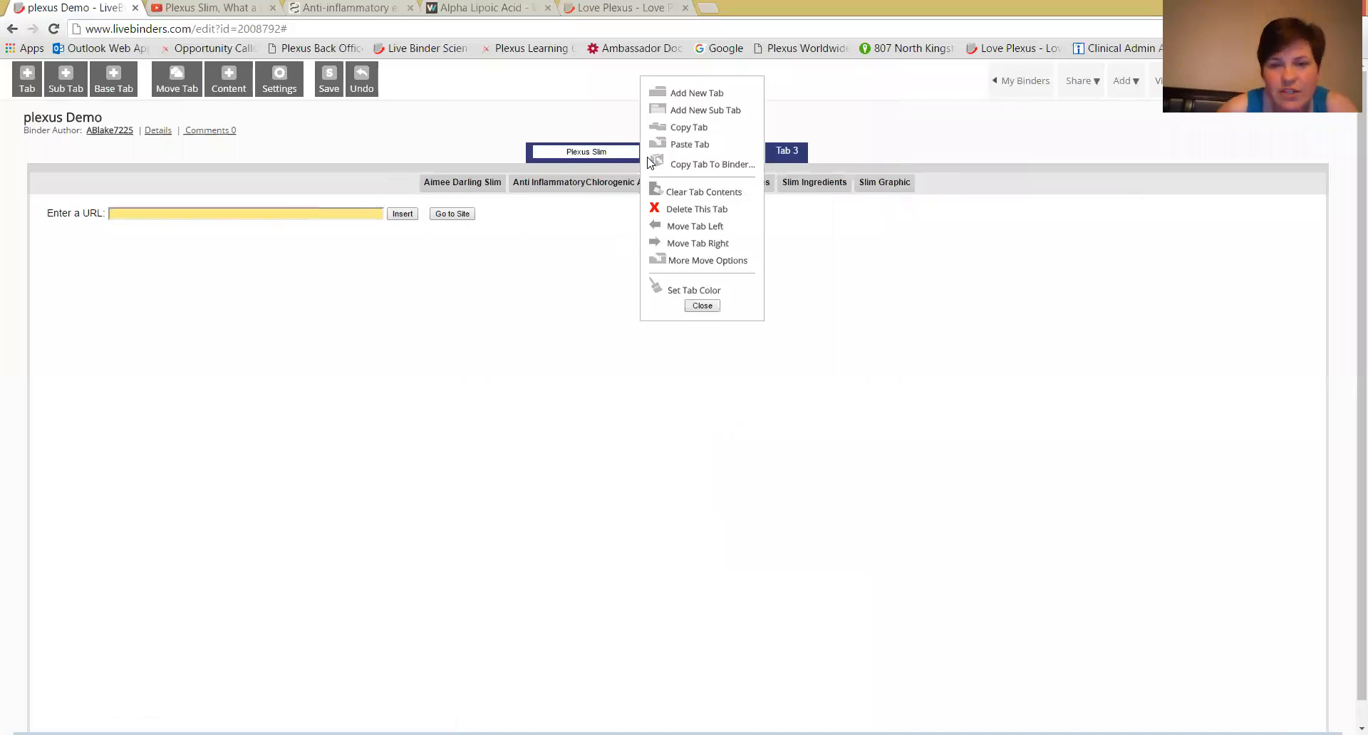
{"action": "left_click", "coordinate": [686, 302]}
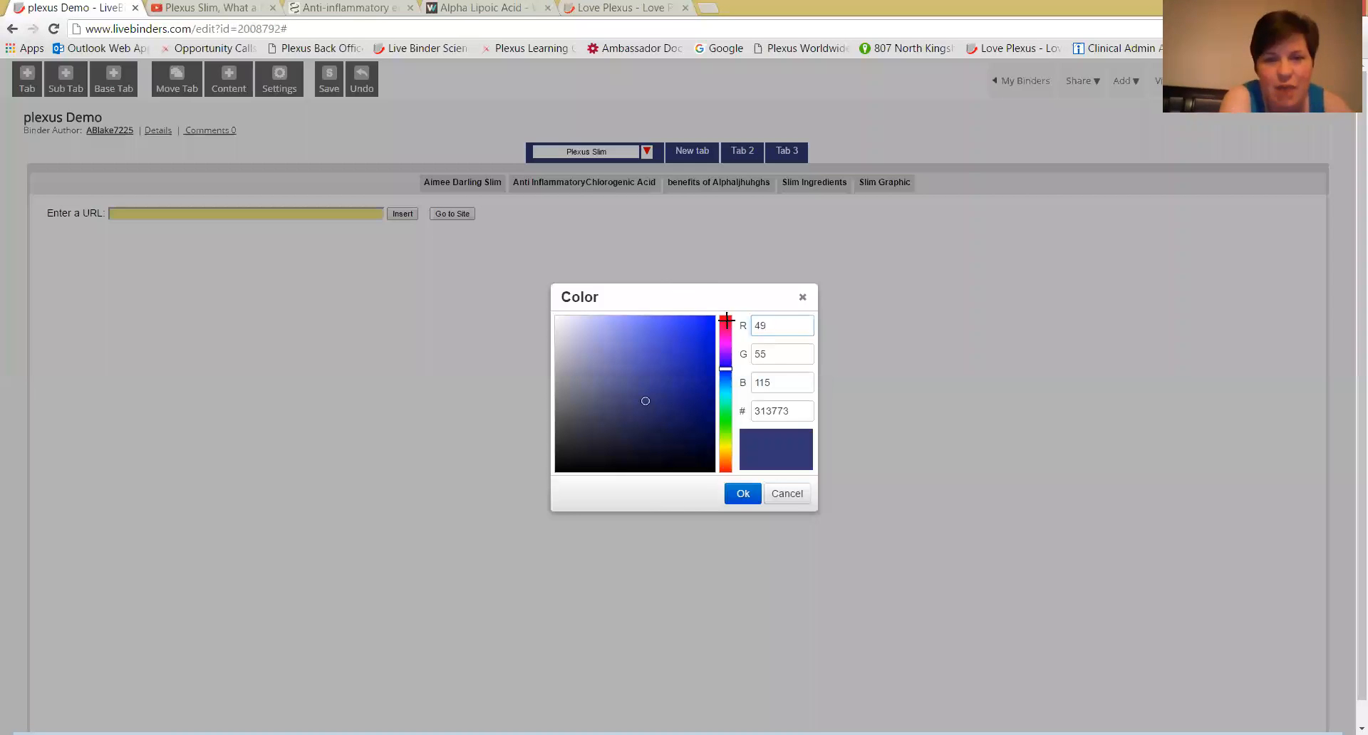
{"action": "left_click", "coordinate": [726, 338]}
{"action": "left_click", "coordinate": [709, 330]}
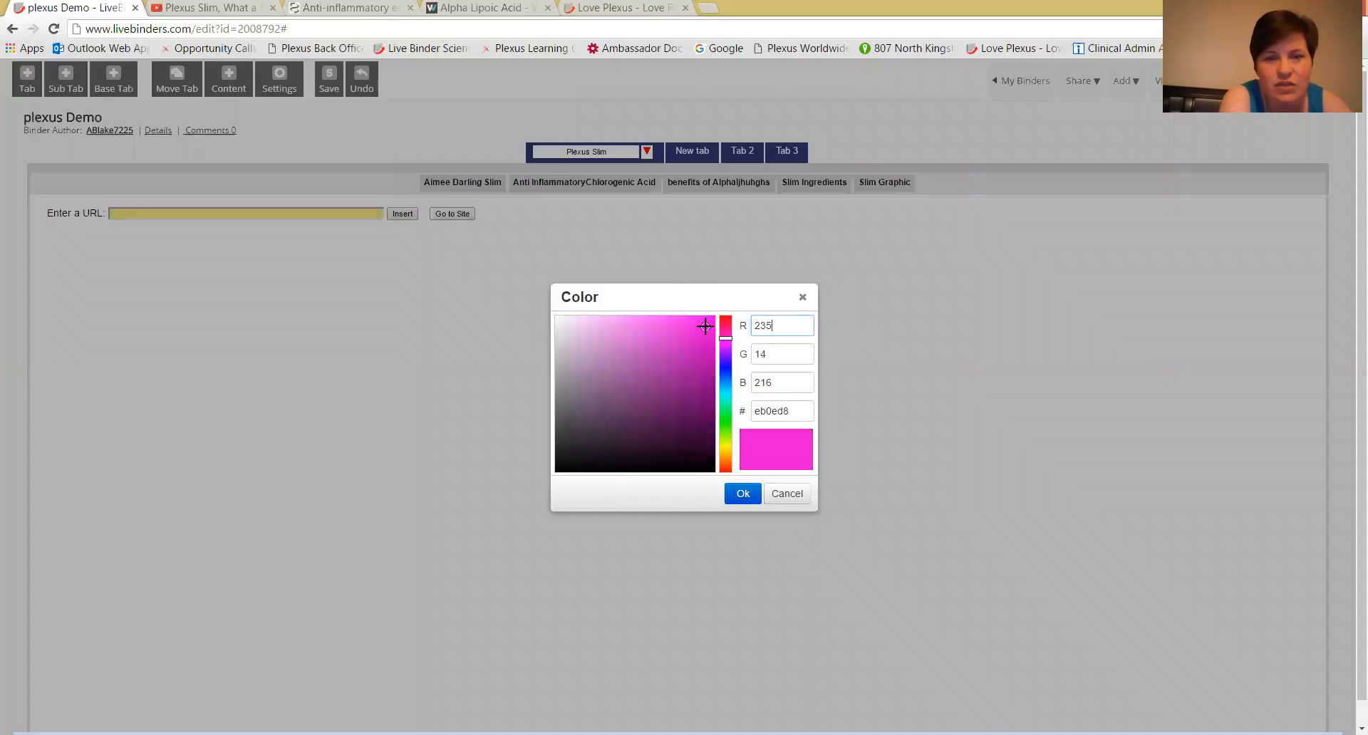
{"action": "left_click", "coordinate": [743, 493]}
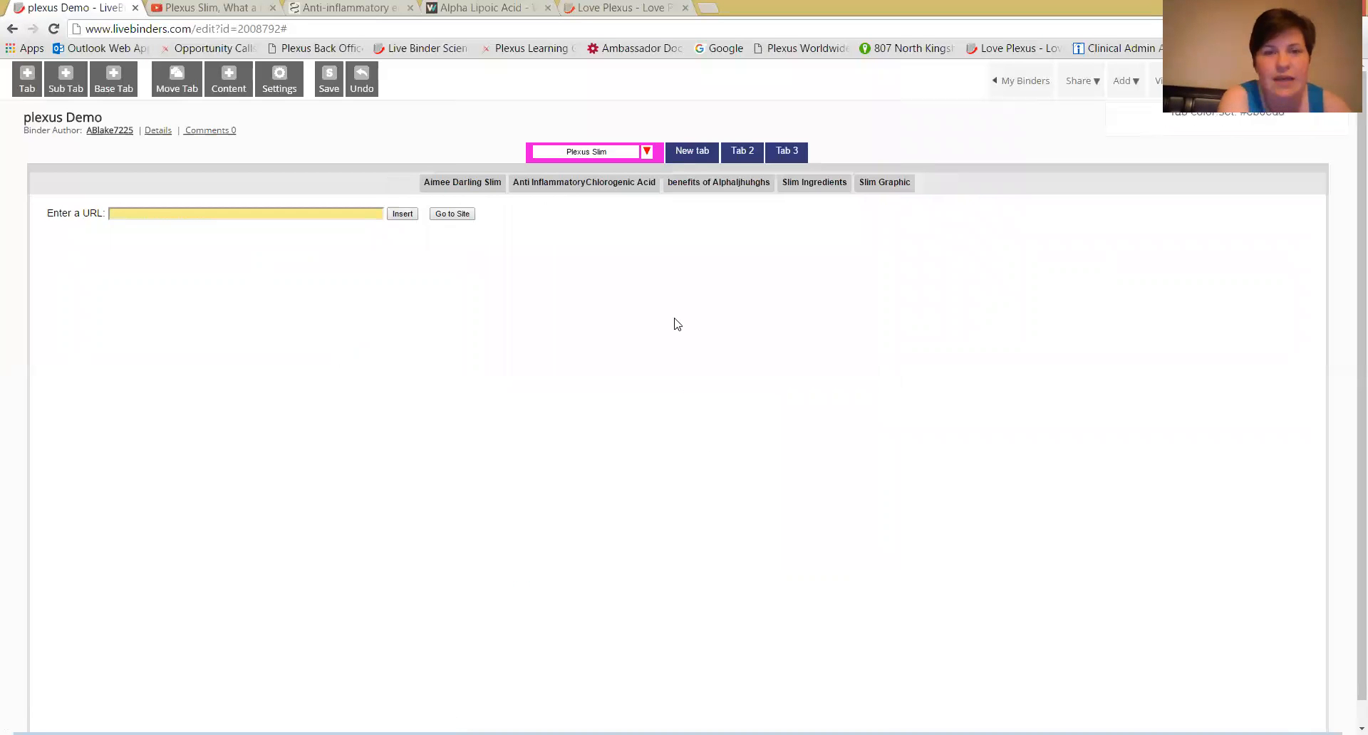
{"action": "left_click", "coordinate": [478, 187]}
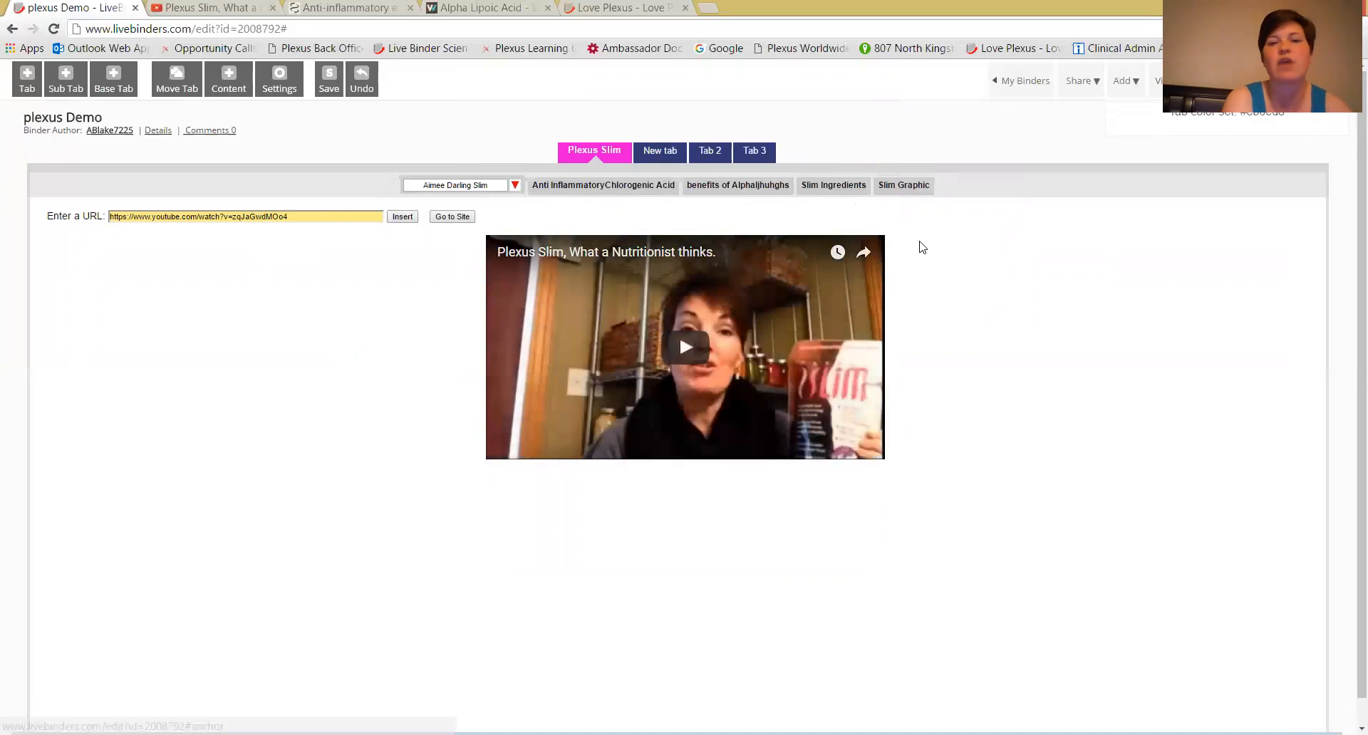
Add two sub tabs under the main tab "New tab", naming the first "dgdhs" and leaving the second with its default name.
{"action": "left_click", "coordinate": [661, 154]}
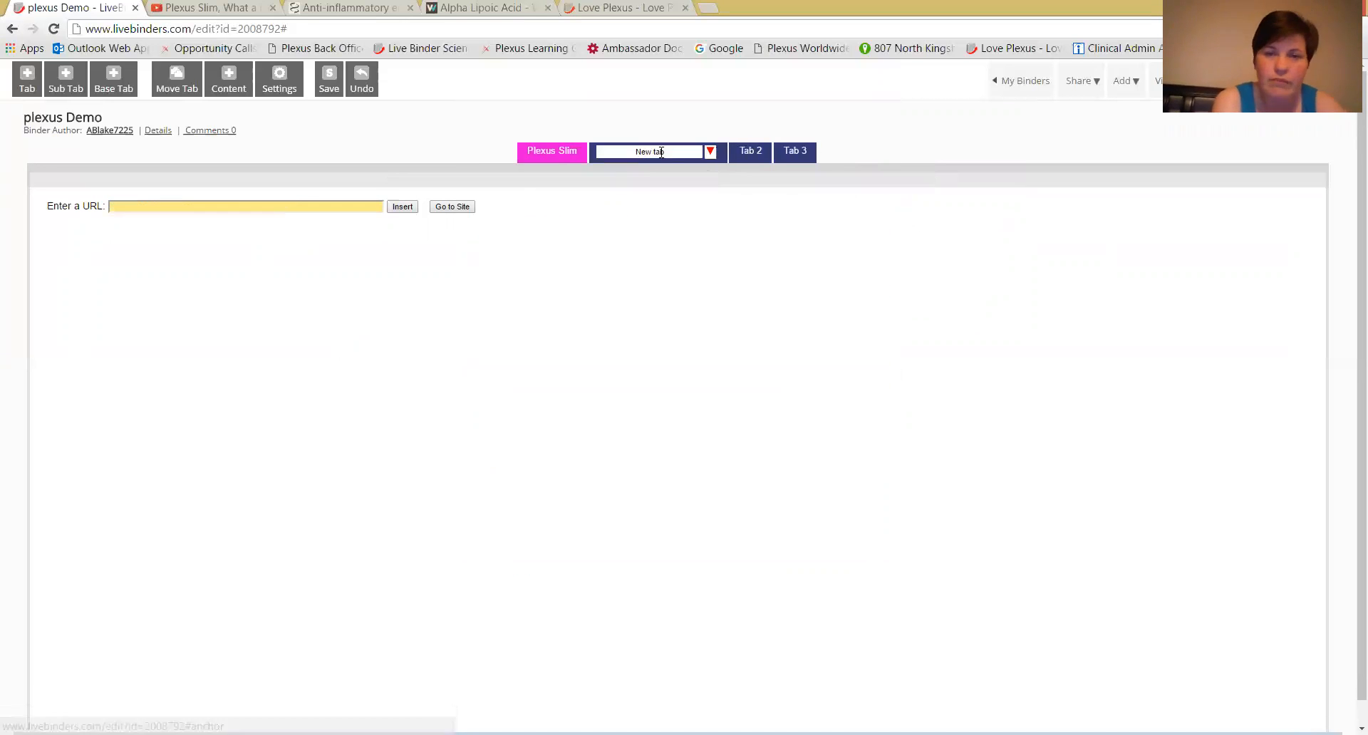
{"action": "left_click", "coordinate": [711, 151]}
{"action": "left_click", "coordinate": [743, 114]}
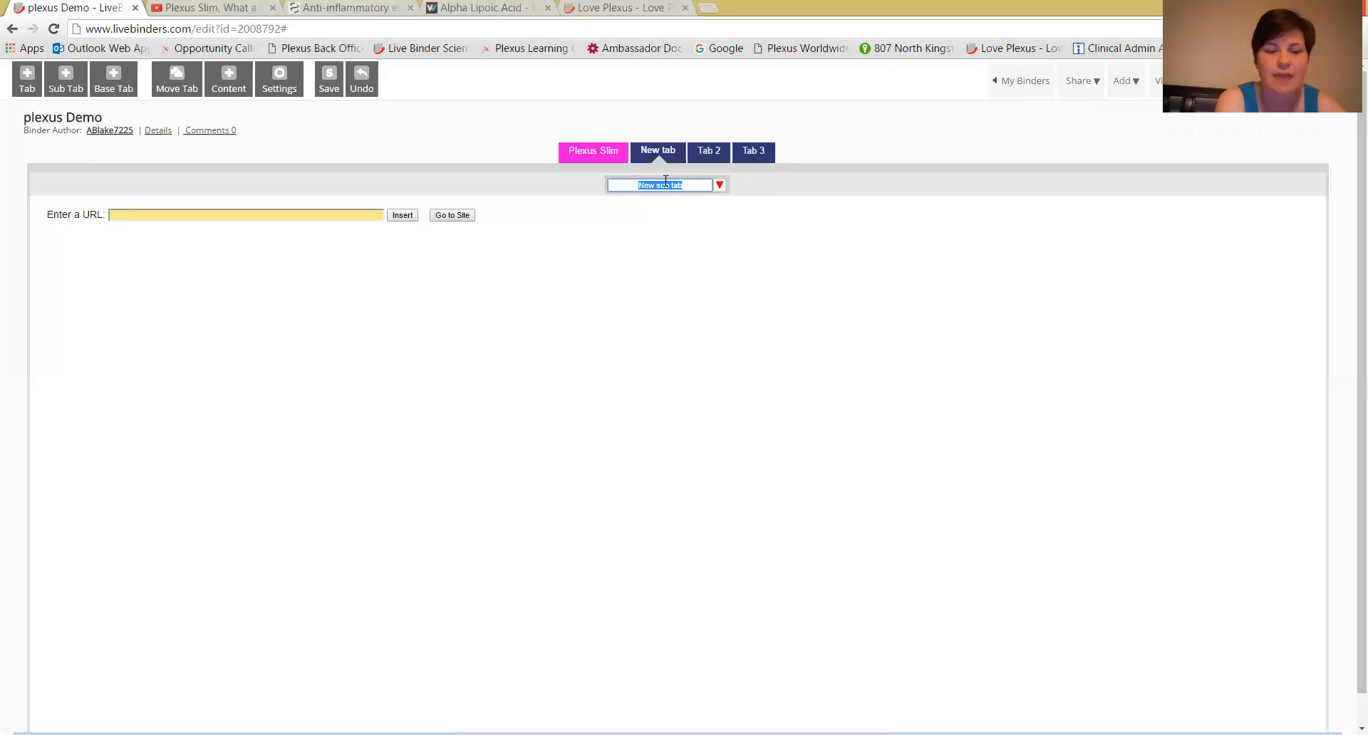
{"action": "type", "text": "dgdhs"}
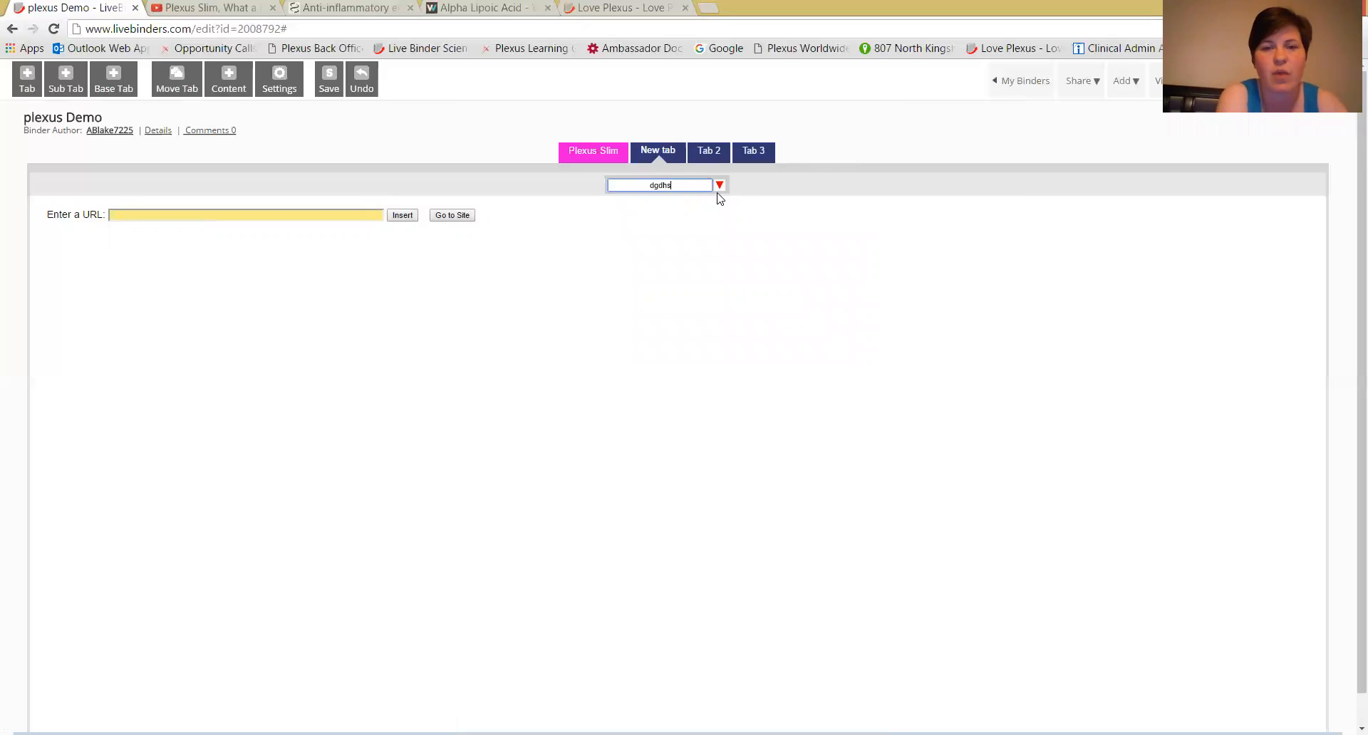
{"action": "left_click", "coordinate": [720, 186]}
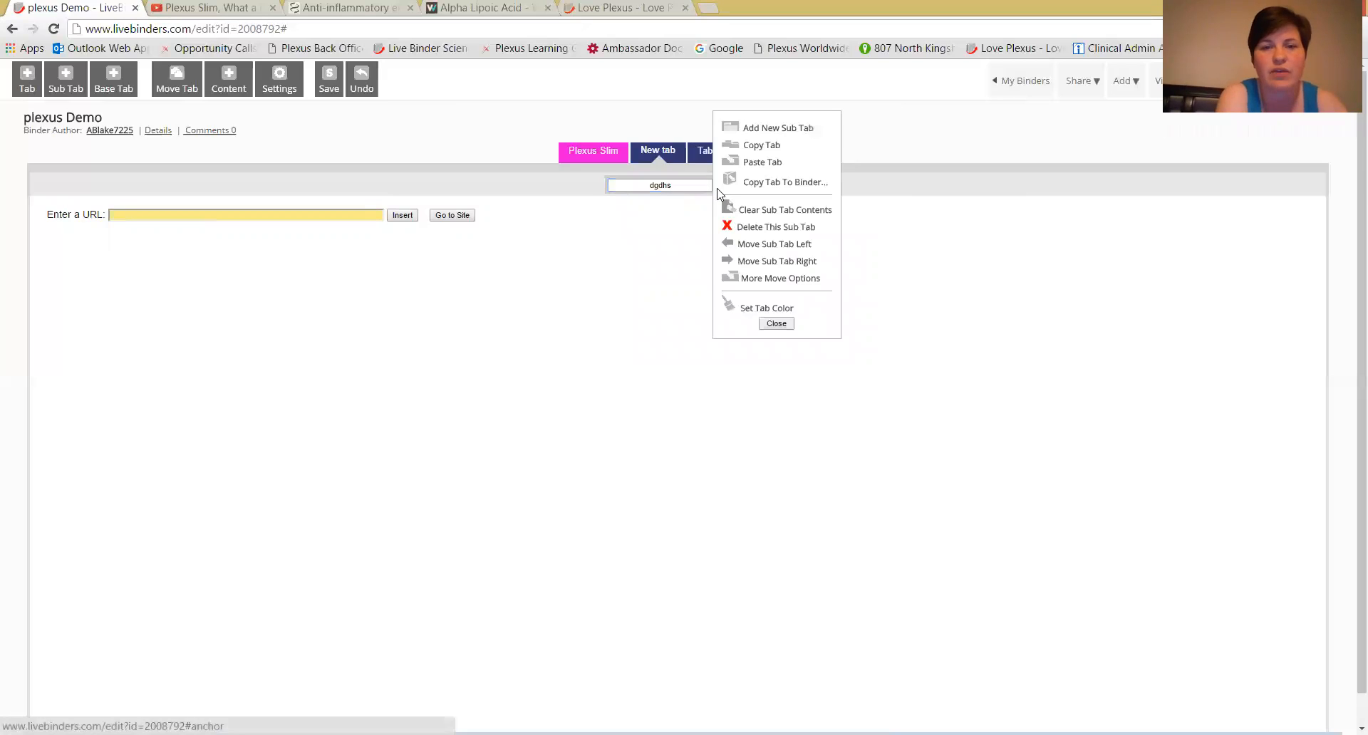
{"action": "left_click", "coordinate": [778, 128]}
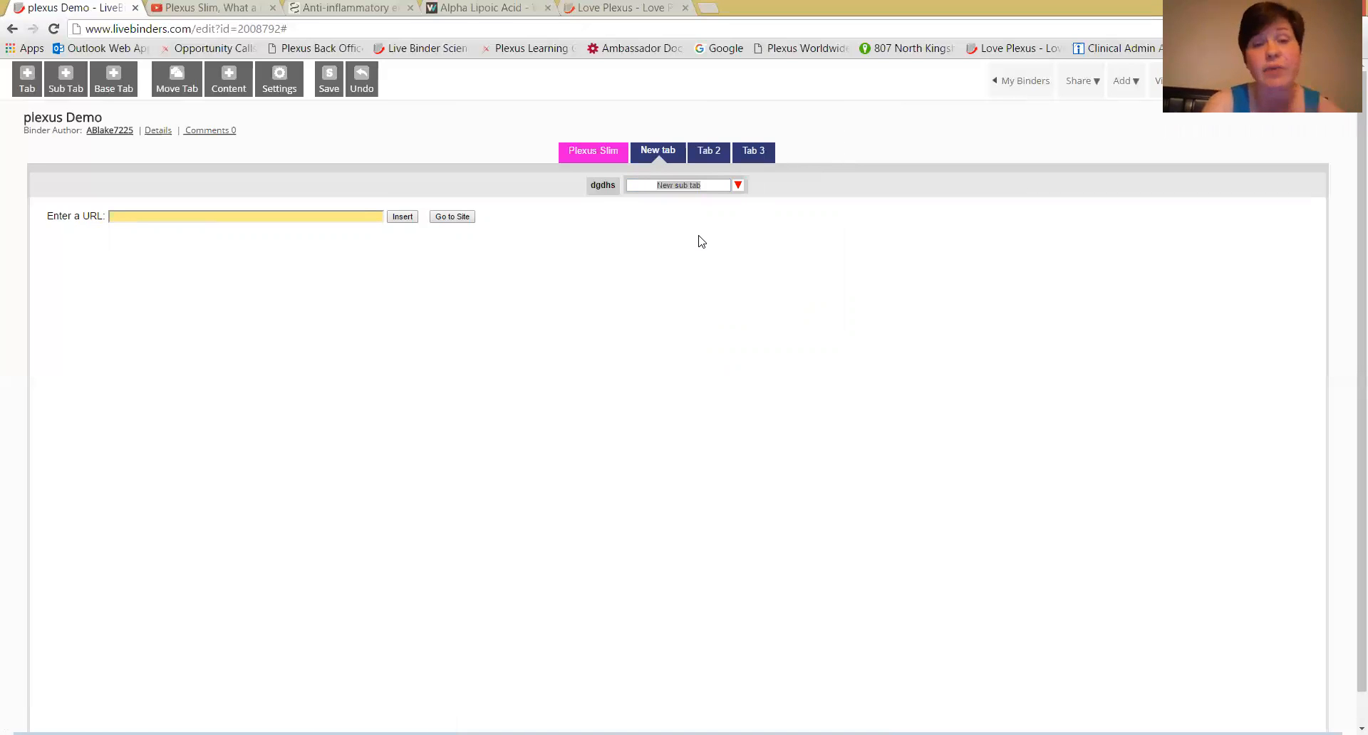
Move the Anti InflammatoryChlorogenic Acid sub tab of Plexus Slim up to the main tab level.
{"action": "left_click", "coordinate": [603, 154]}
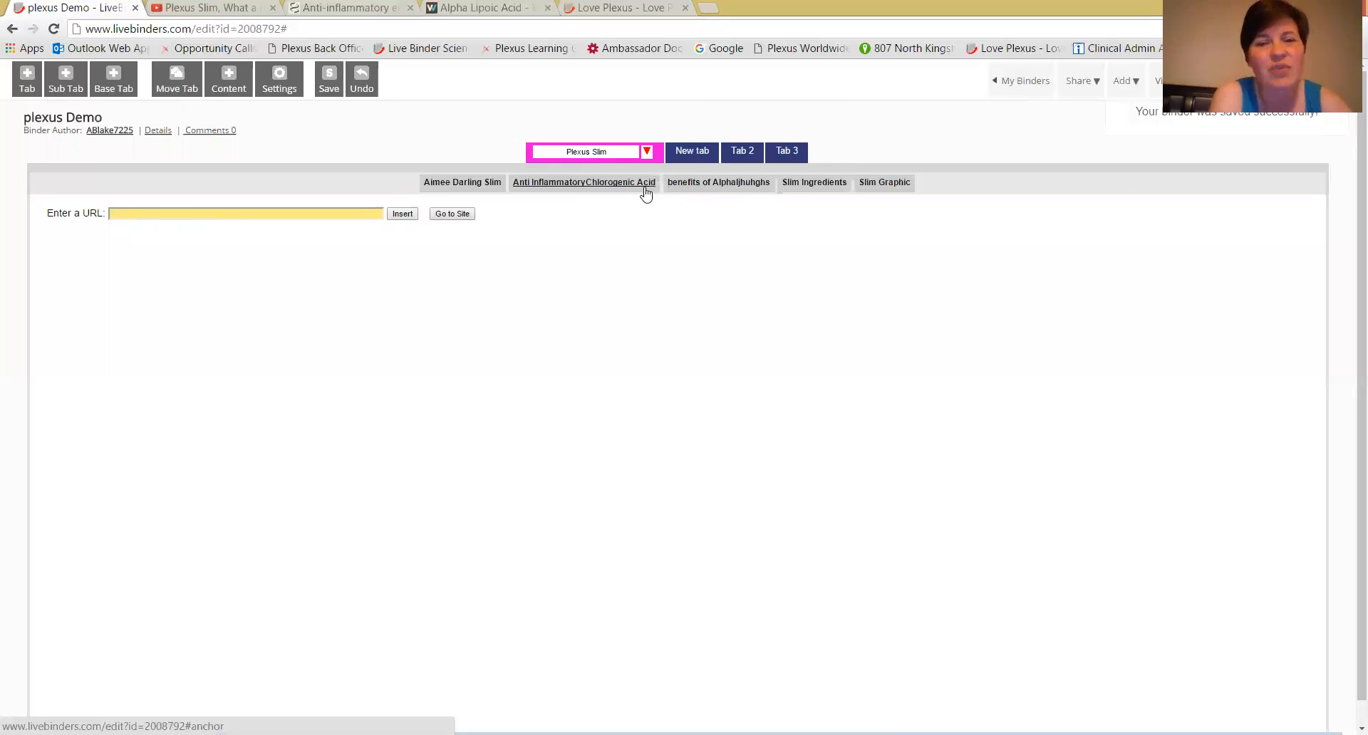
{"action": "left_click", "coordinate": [644, 188]}
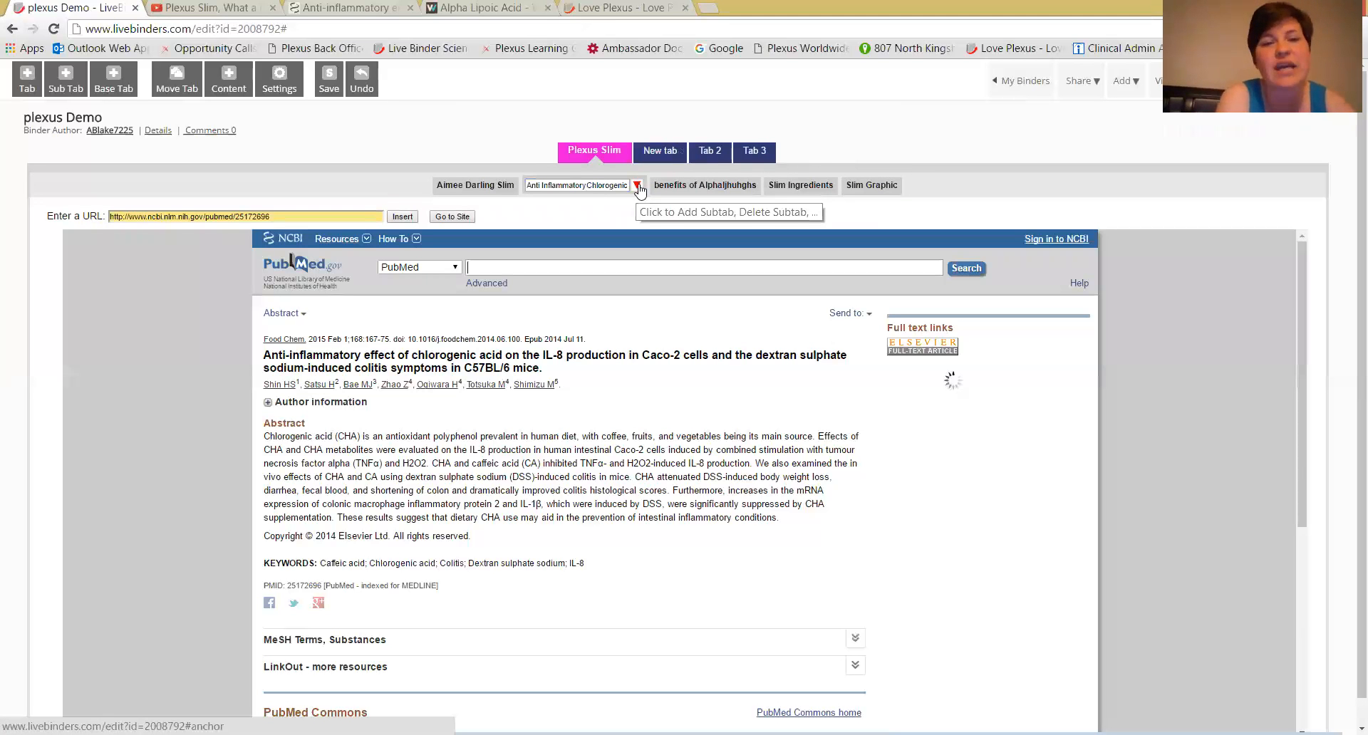
{"action": "left_click", "coordinate": [638, 187]}
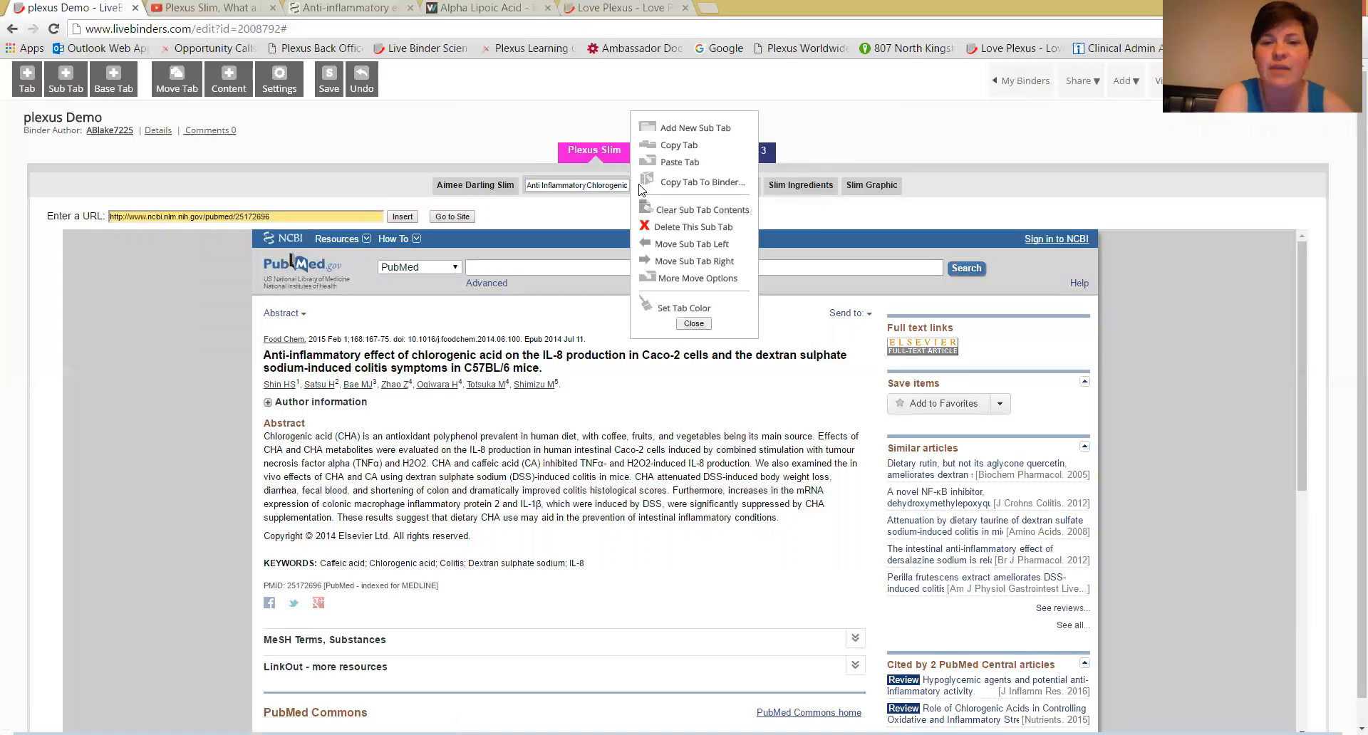
{"action": "left_click", "coordinate": [714, 282]}
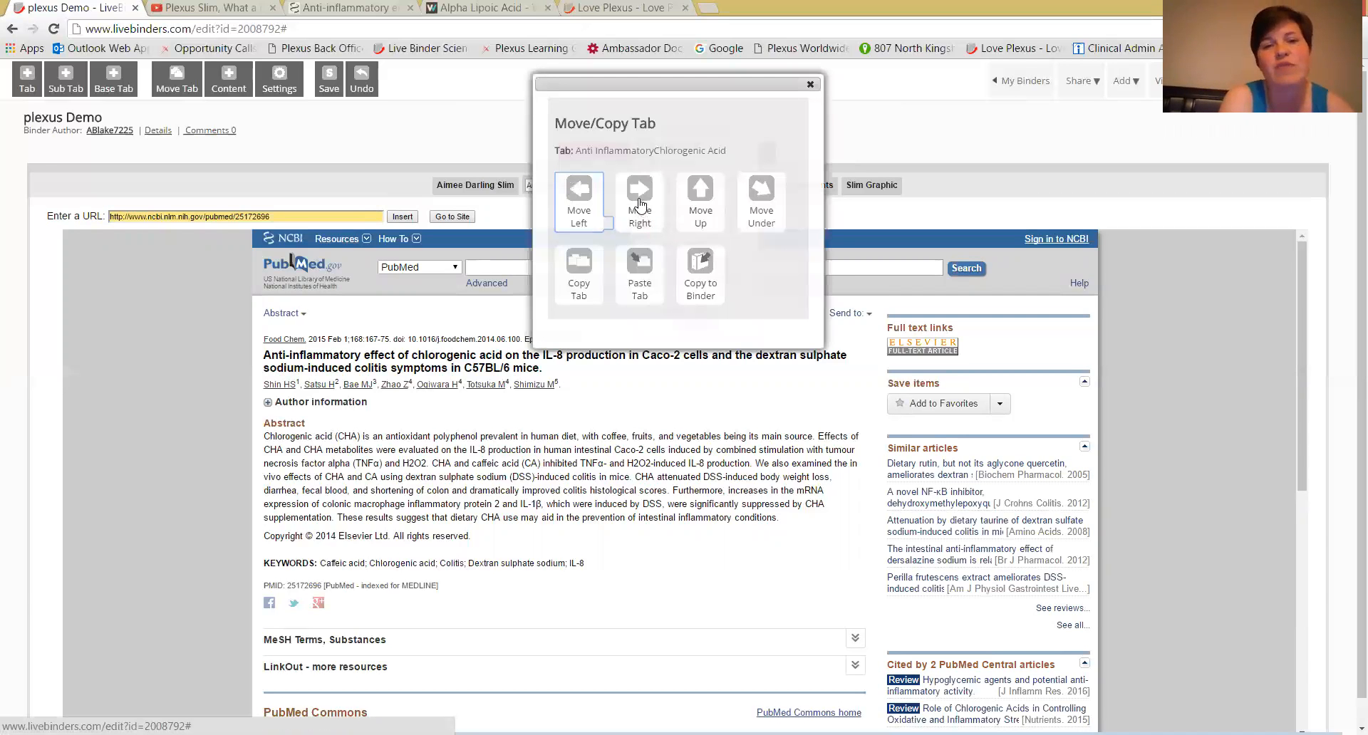
{"action": "left_click", "coordinate": [702, 207]}
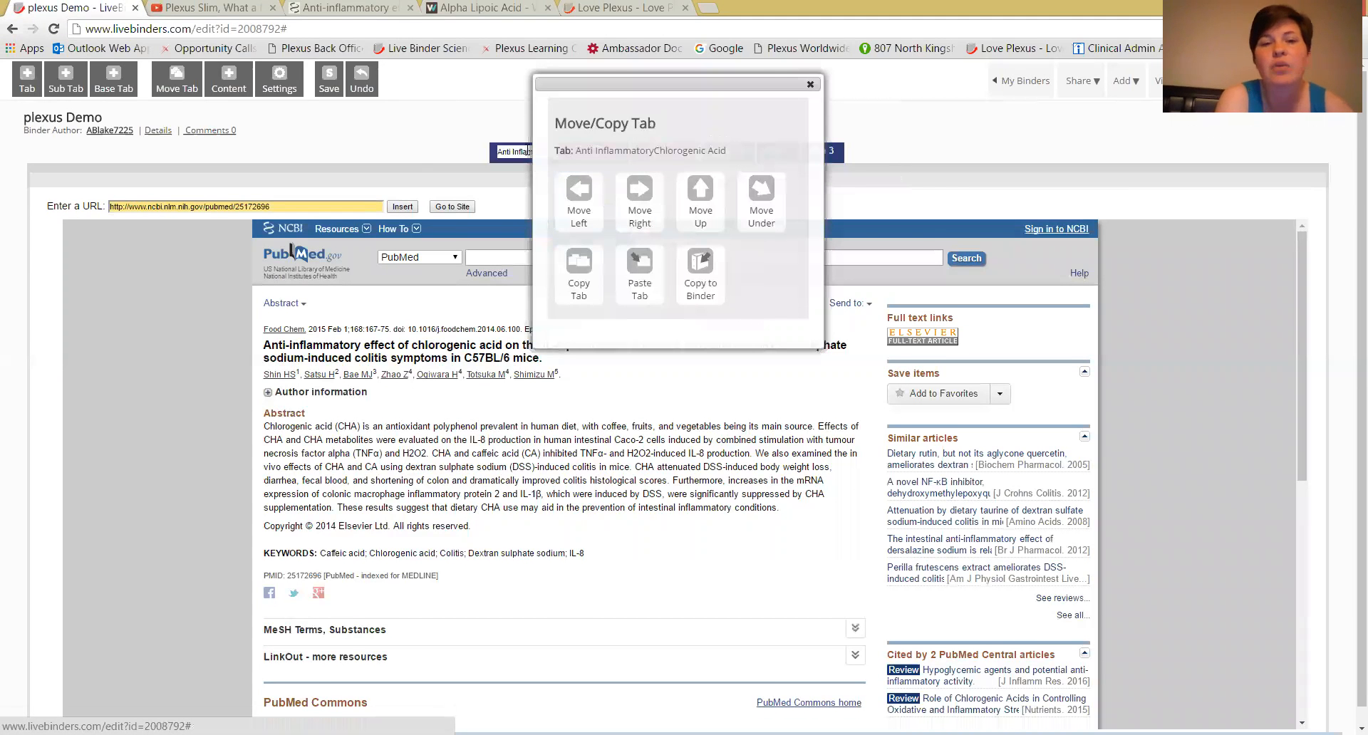
{"action": "left_click", "coordinate": [810, 85]}
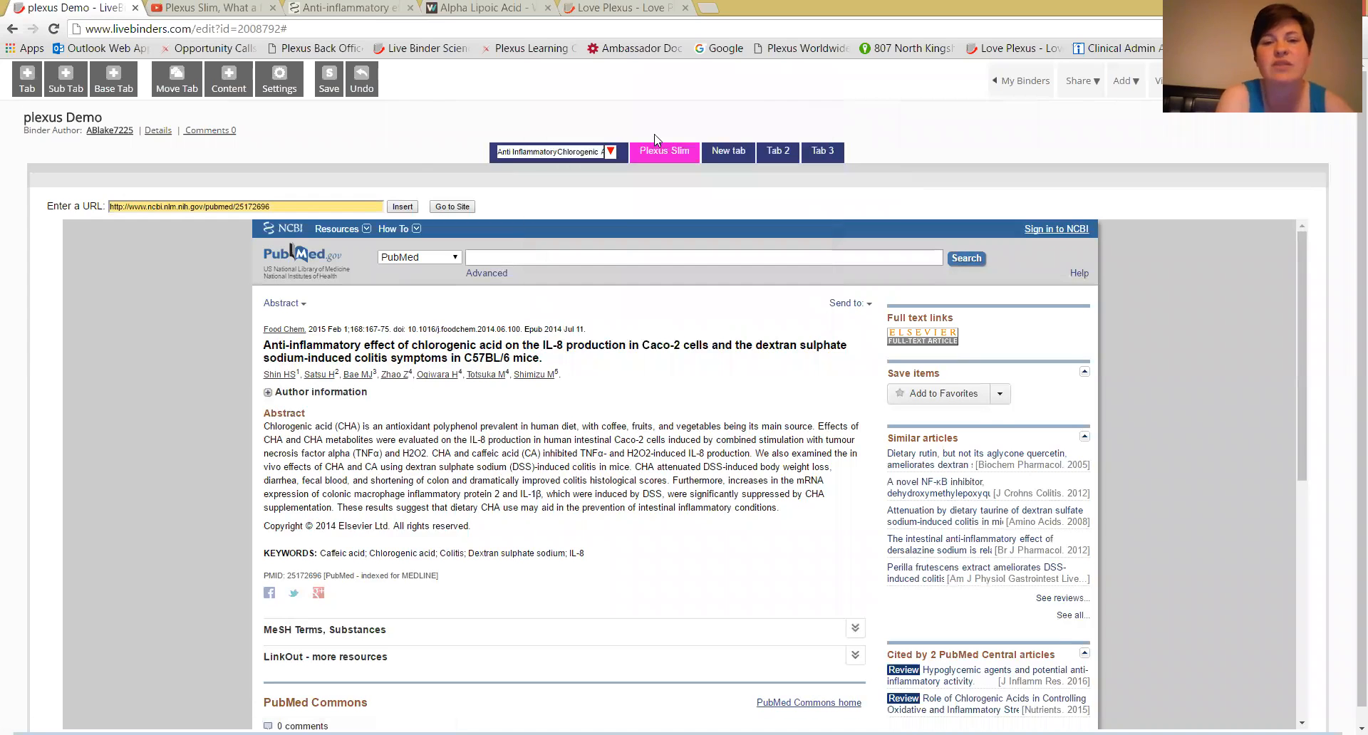
Move the Anti InflammatoryChlorogenic Acid tab under "New tab" and save the binder.
{"action": "left_click", "coordinate": [608, 154]}
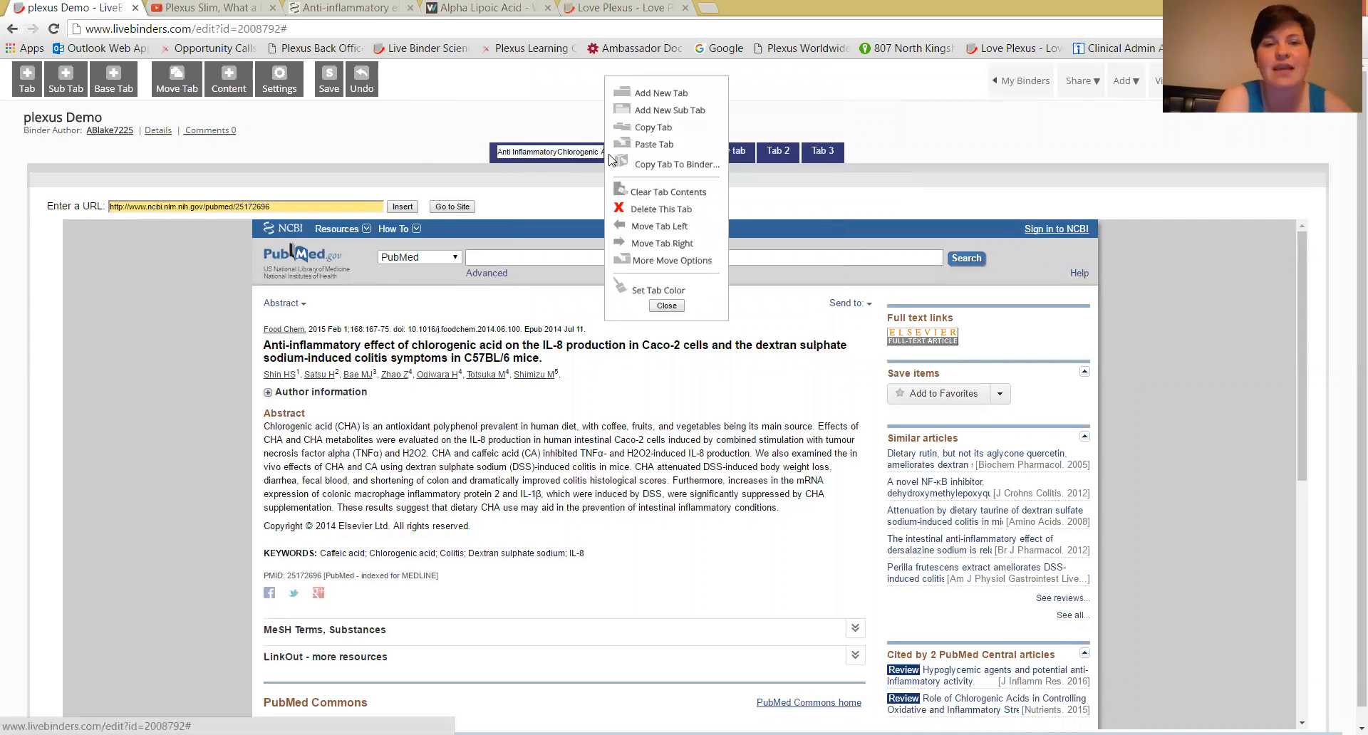
{"action": "left_click", "coordinate": [654, 260]}
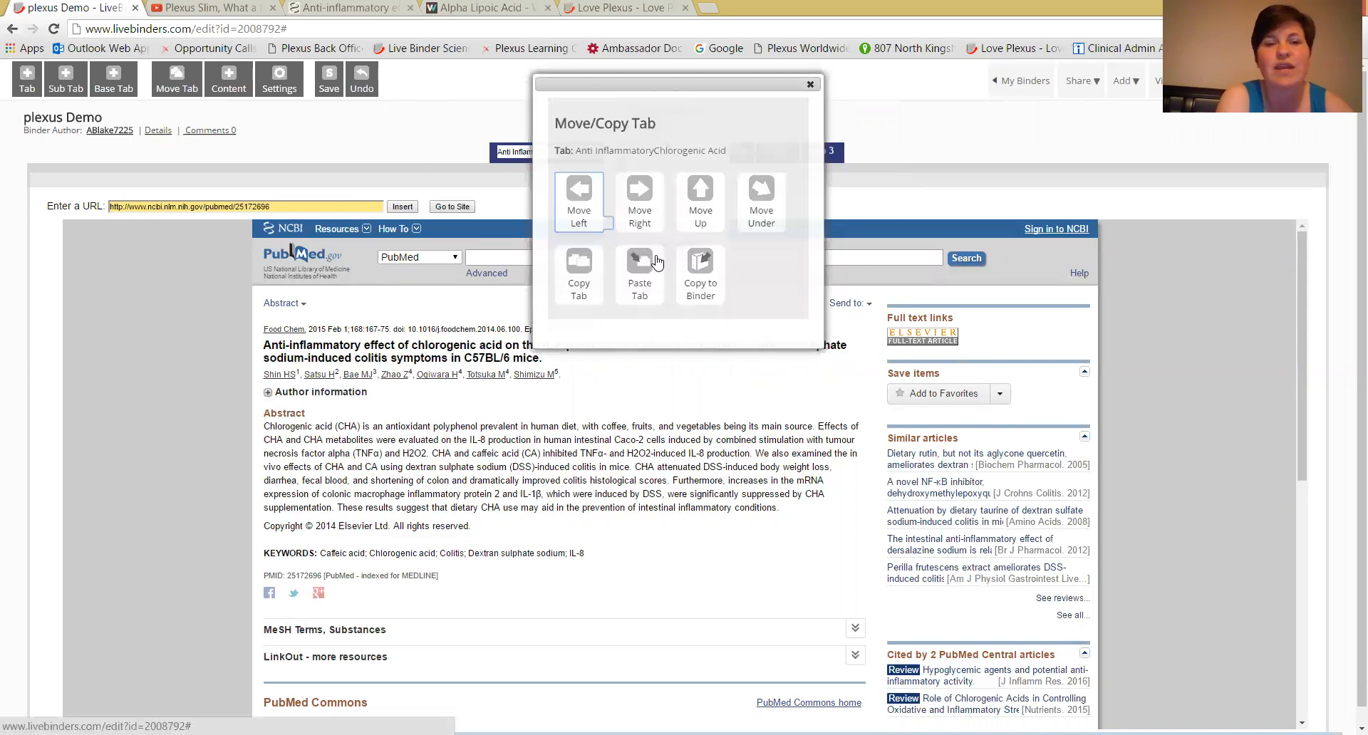
{"action": "left_click", "coordinate": [751, 207]}
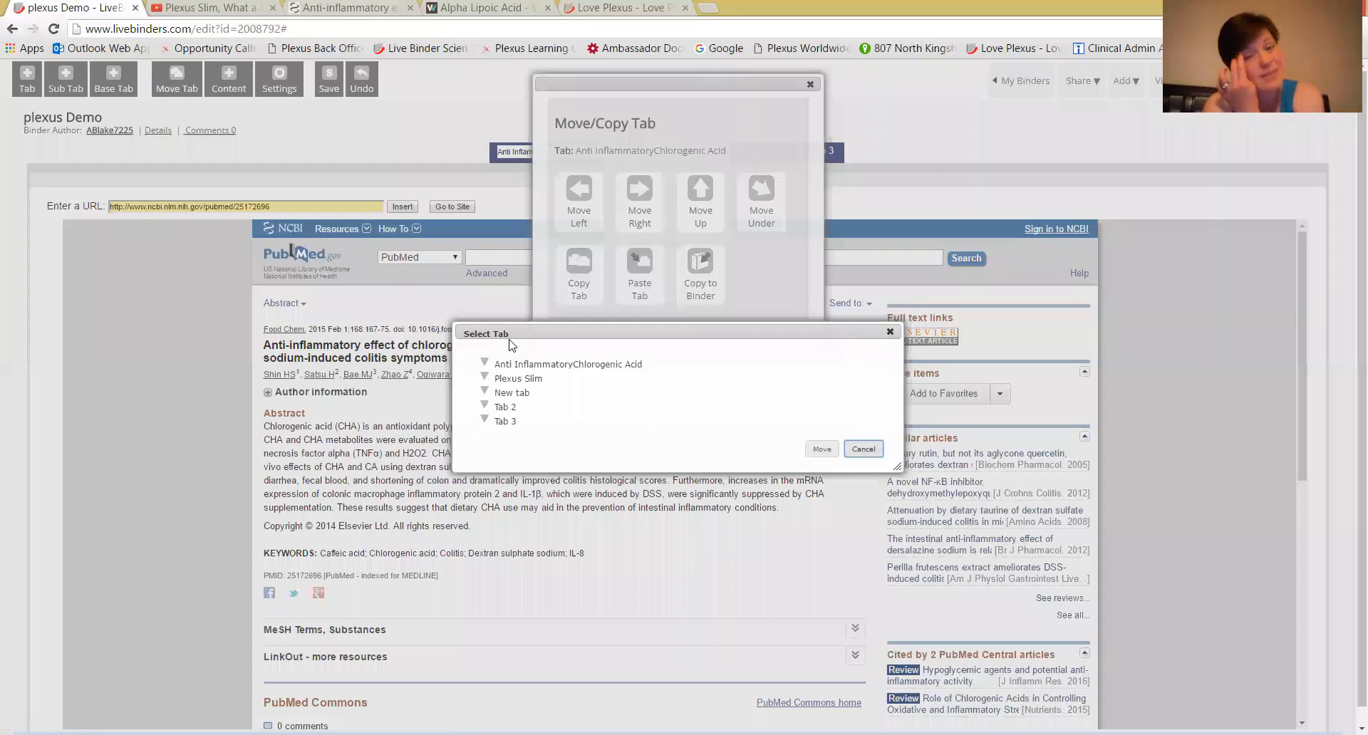
{"action": "left_click", "coordinate": [508, 394]}
{"action": "left_click", "coordinate": [821, 449]}
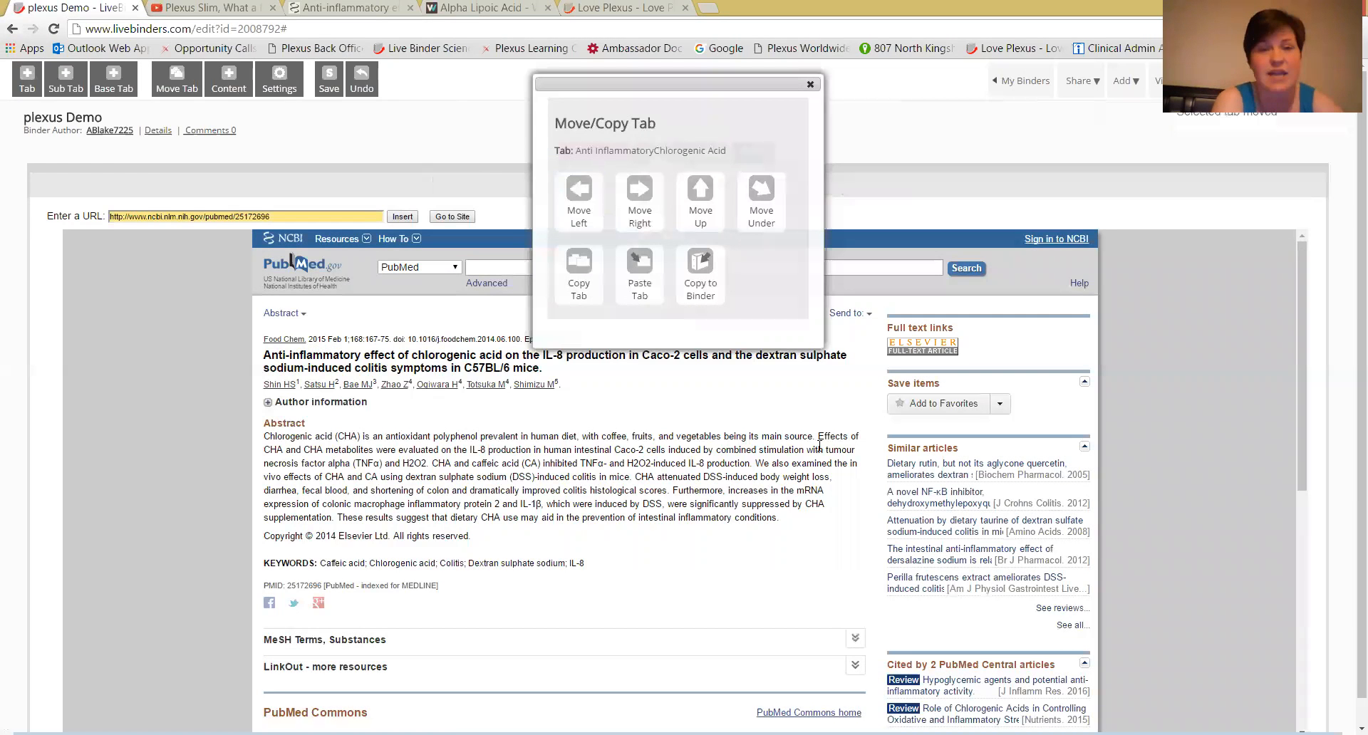
{"action": "left_click", "coordinate": [811, 84]}
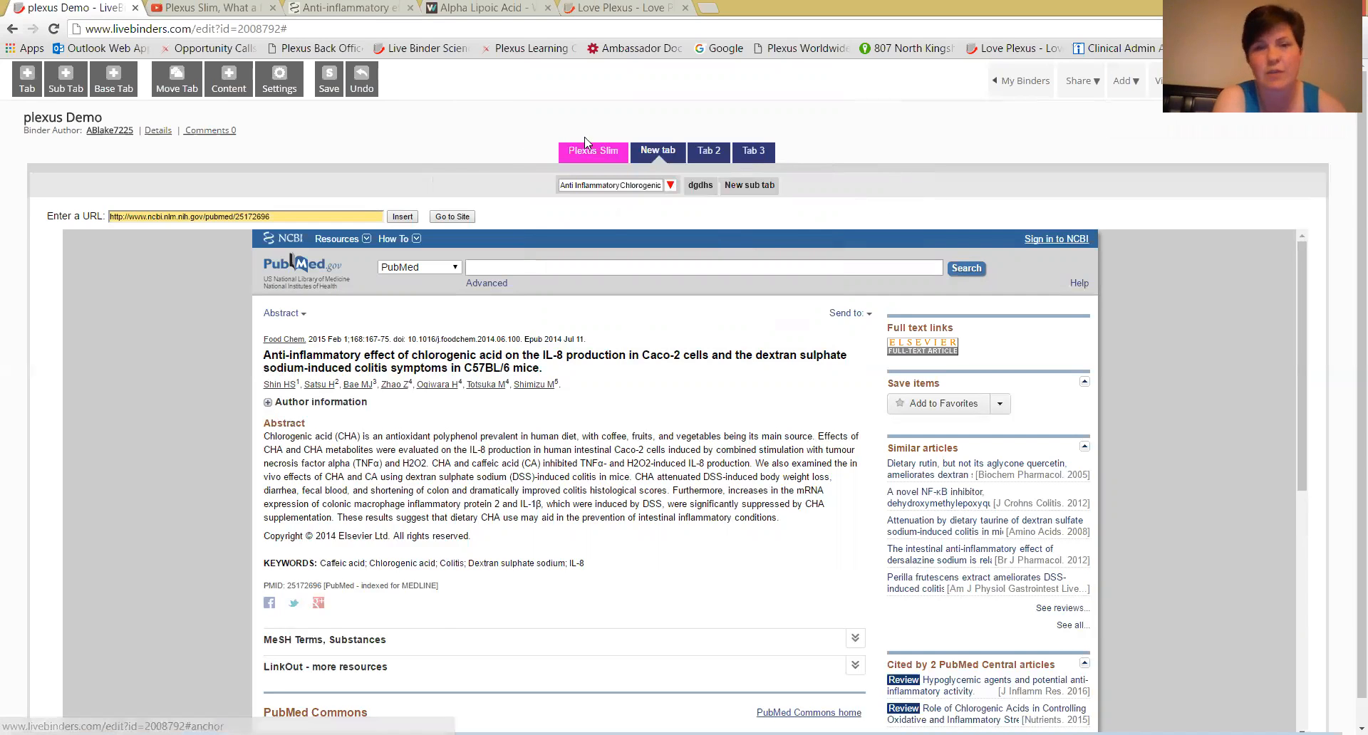
{"action": "left_click", "coordinate": [329, 89]}
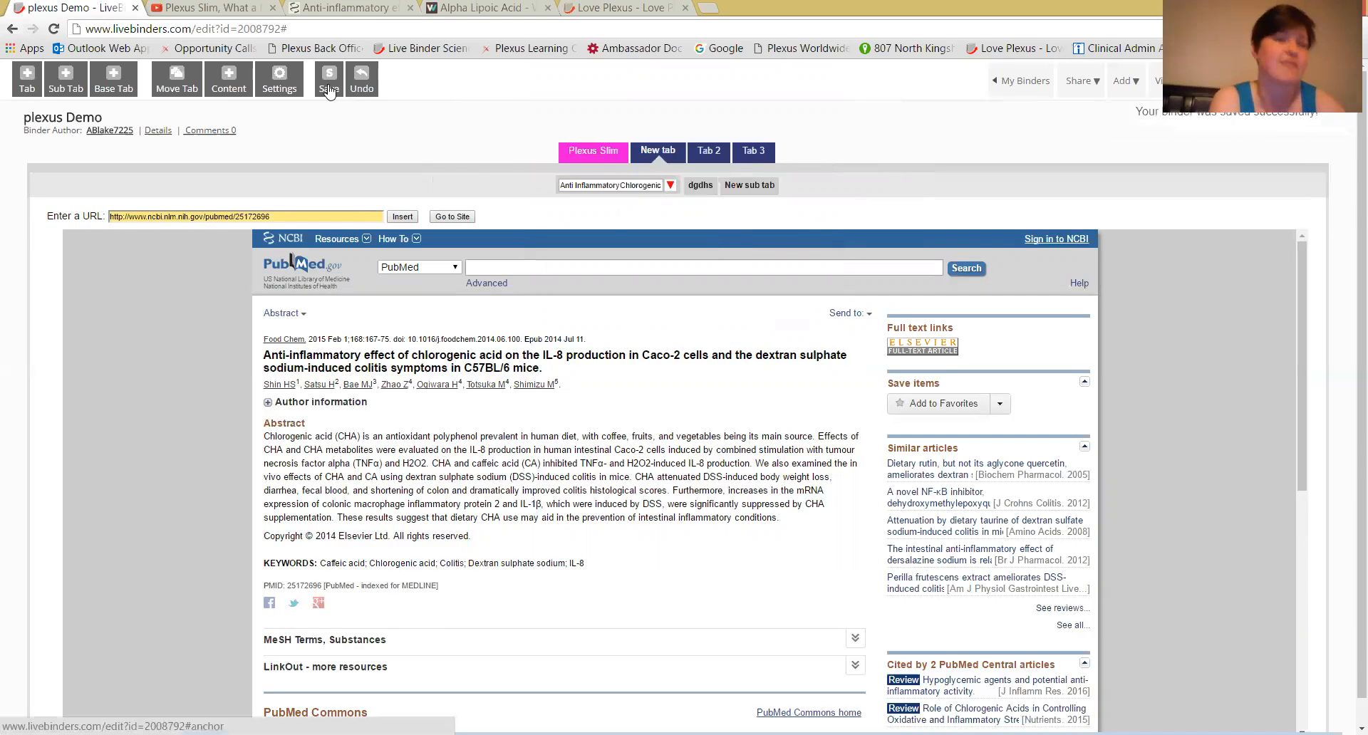
View the Product Info tab of the "Love Plexus - Love People - AMBASSADORS" binder, and return to the list of own binders.
{"action": "left_click", "coordinate": [582, 146]}
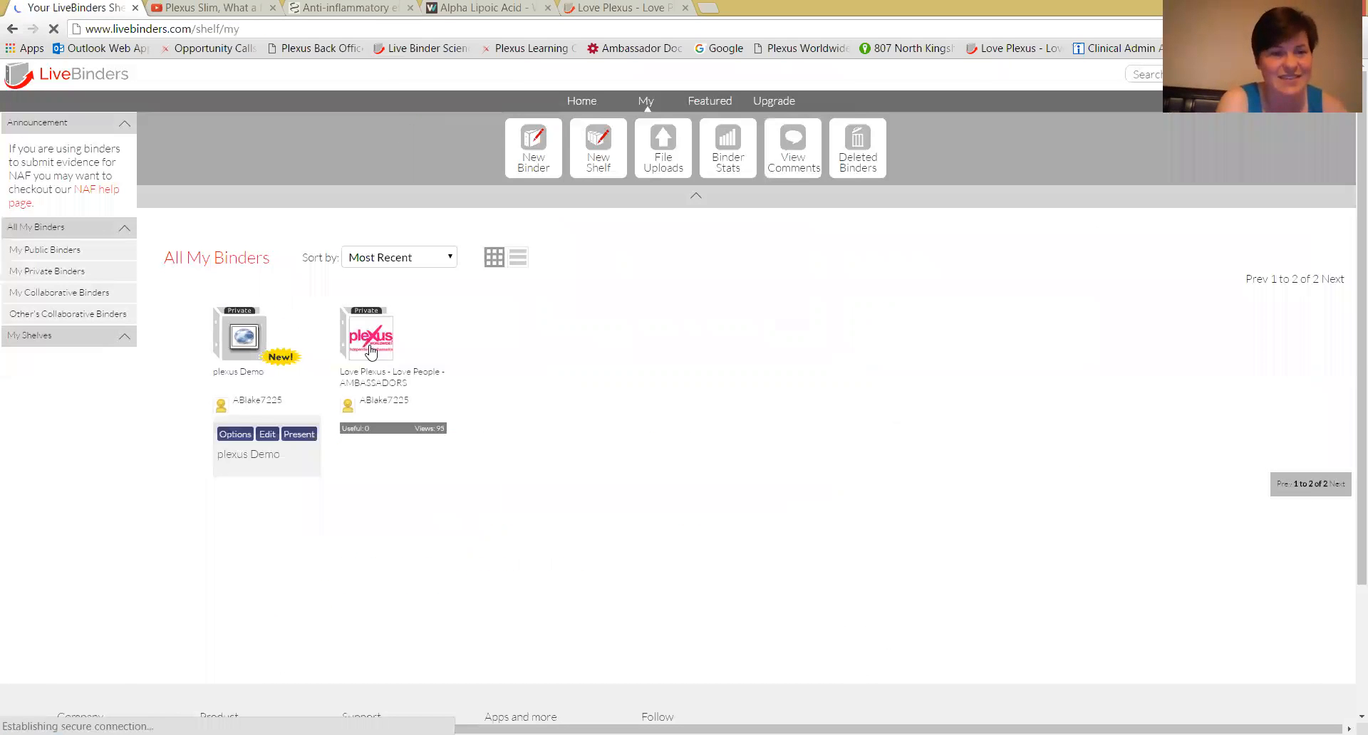
{"action": "left_click", "coordinate": [376, 352]}
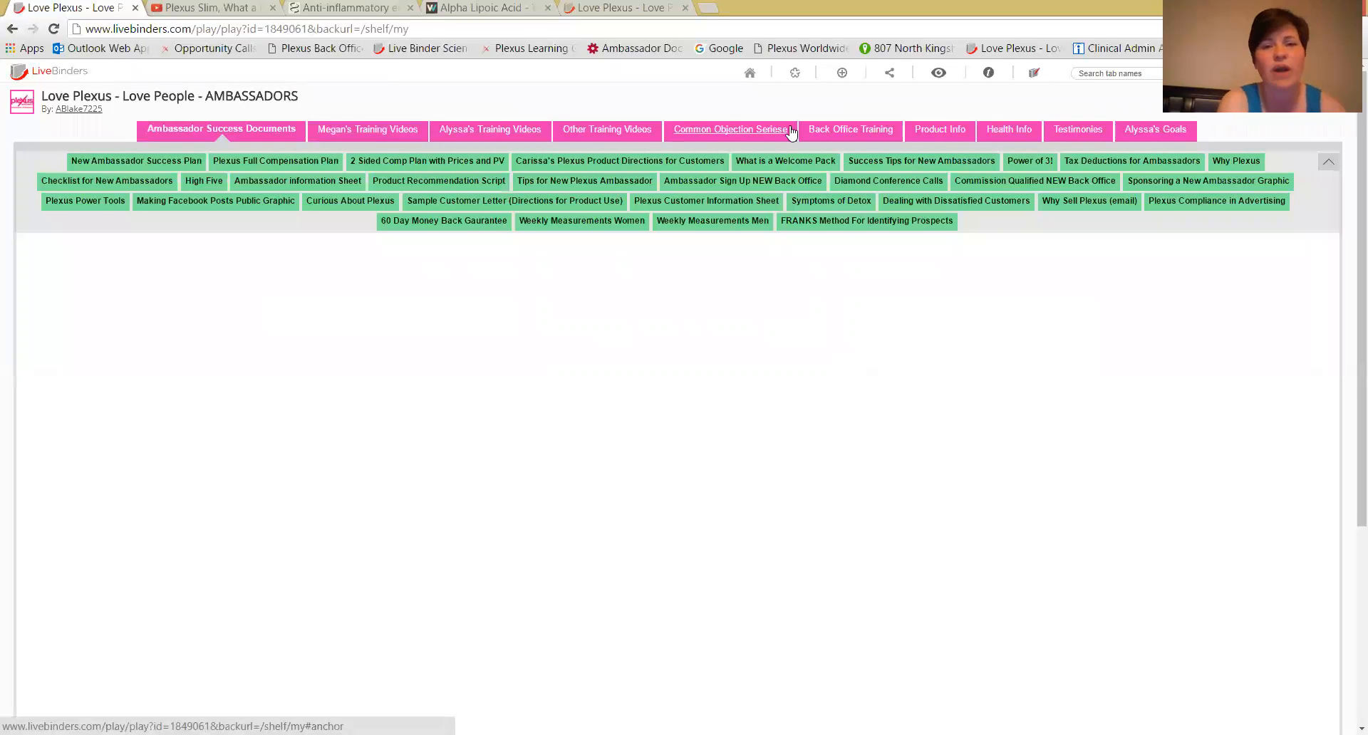
{"action": "left_click", "coordinate": [944, 129]}
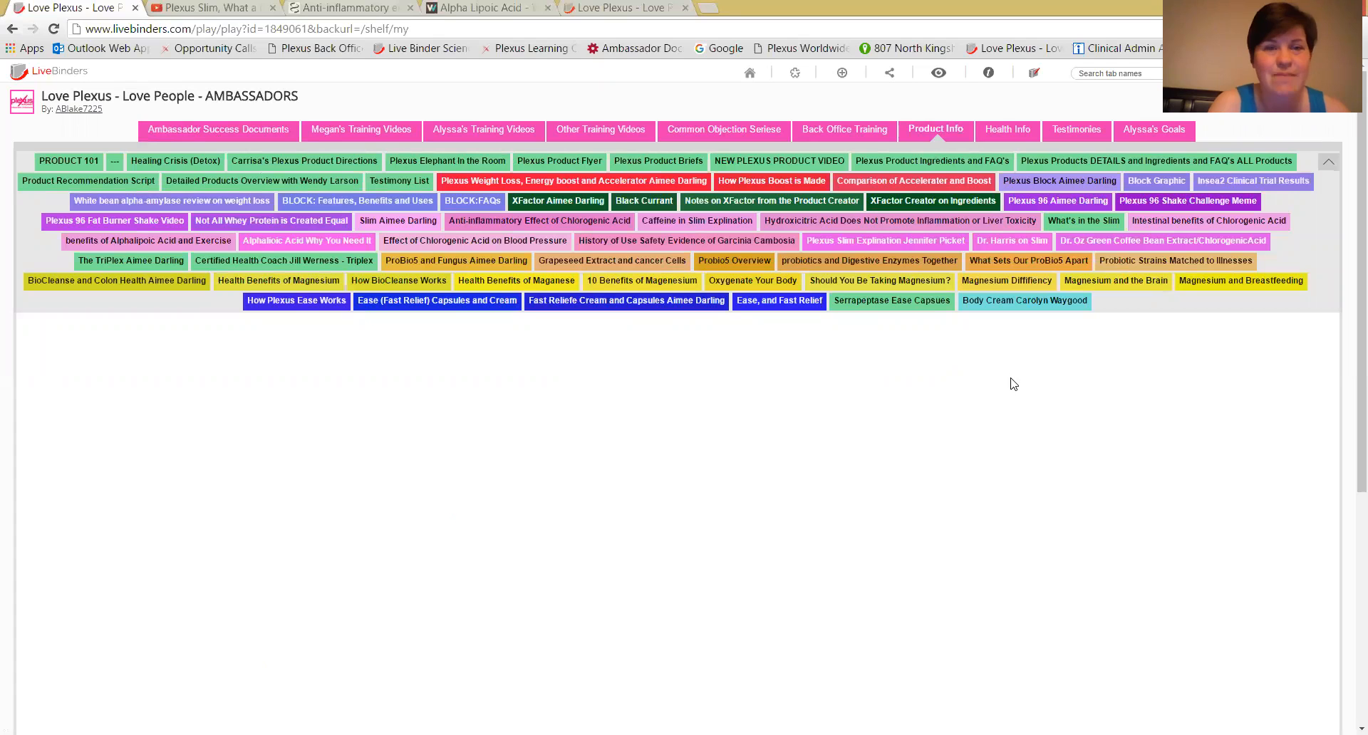
{"action": "left_click", "coordinate": [750, 72]}
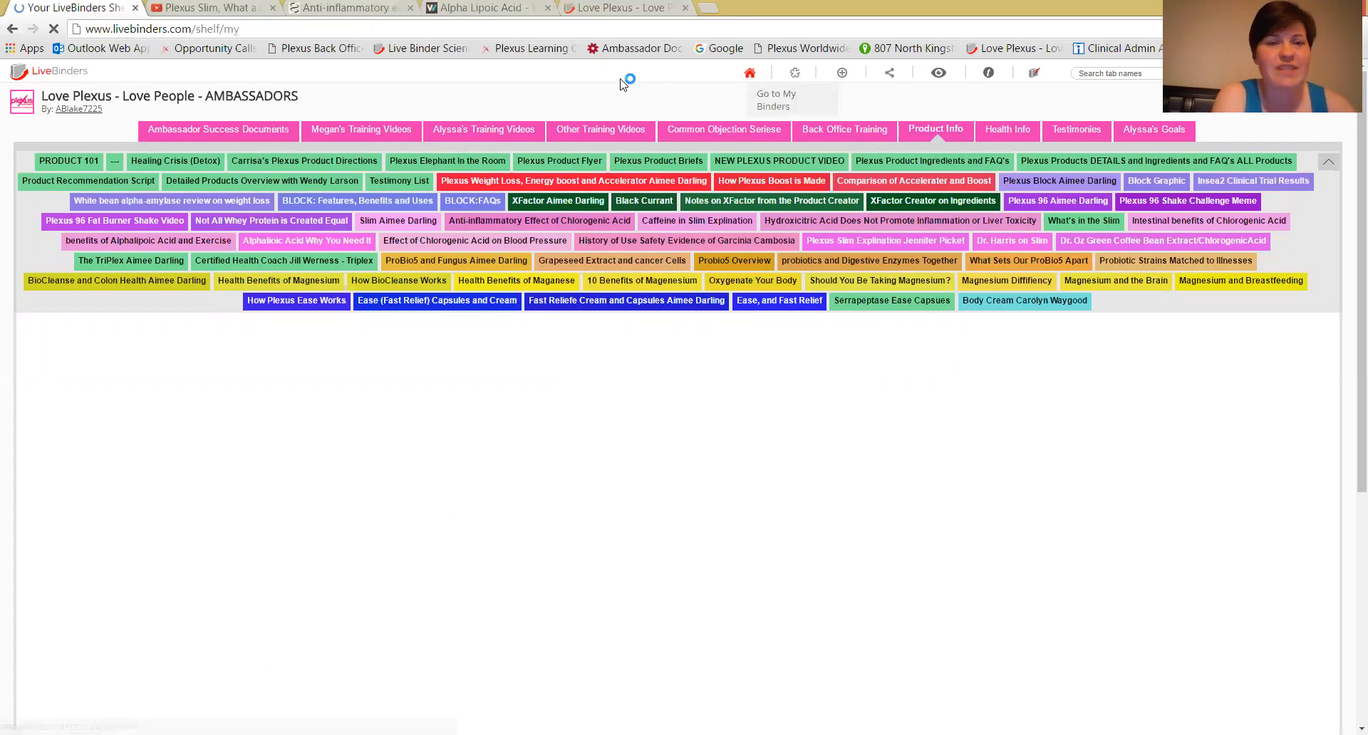